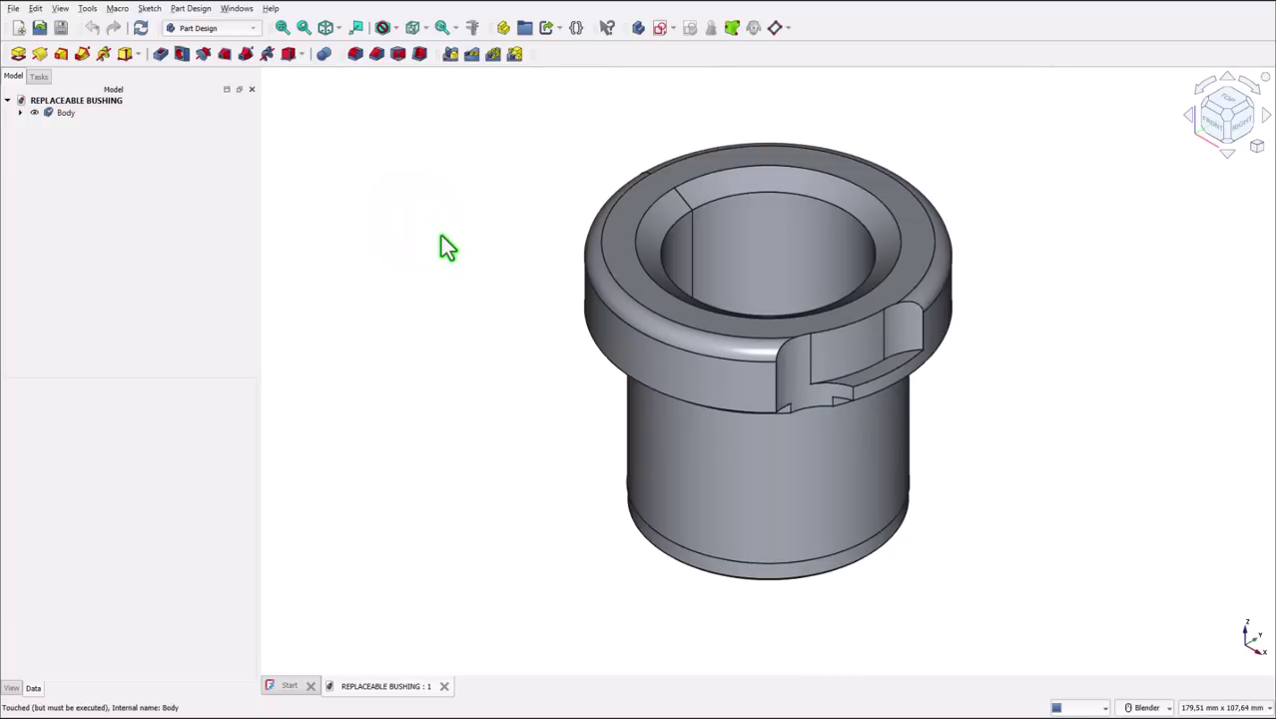
Step: Inspect the bushing in front, flange-on, angled and isometric views
key(1)
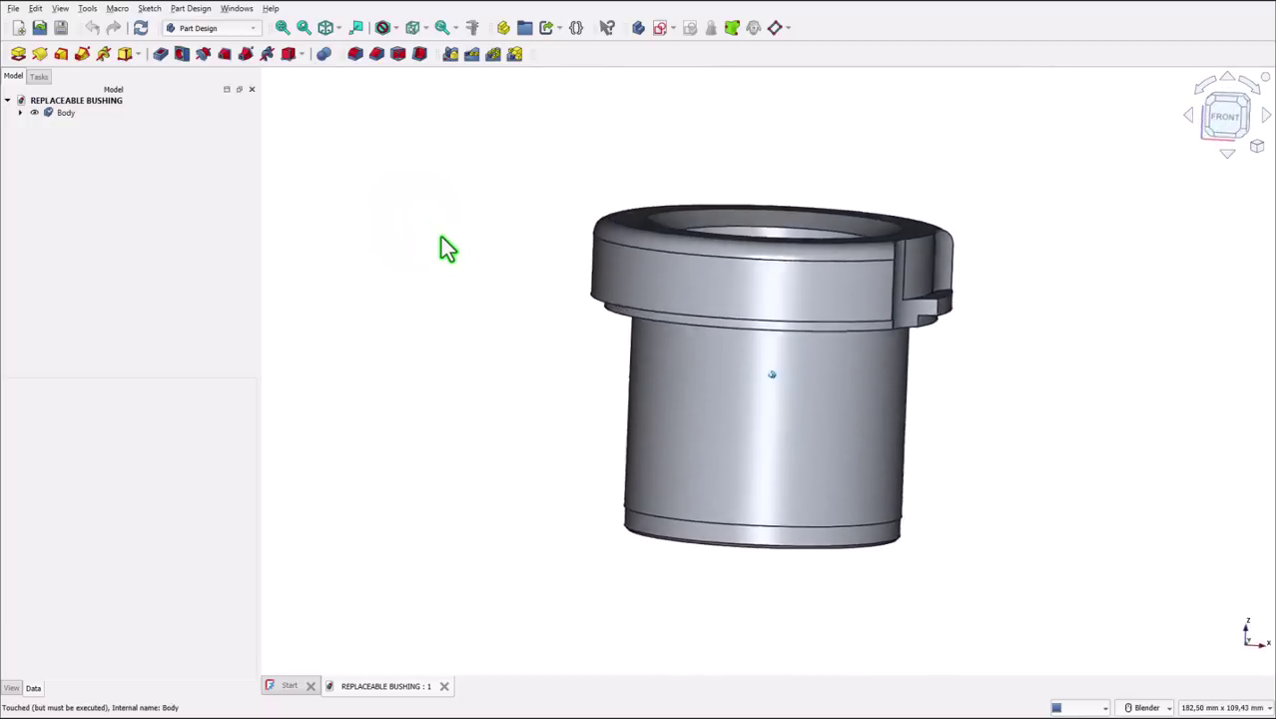
key(2)
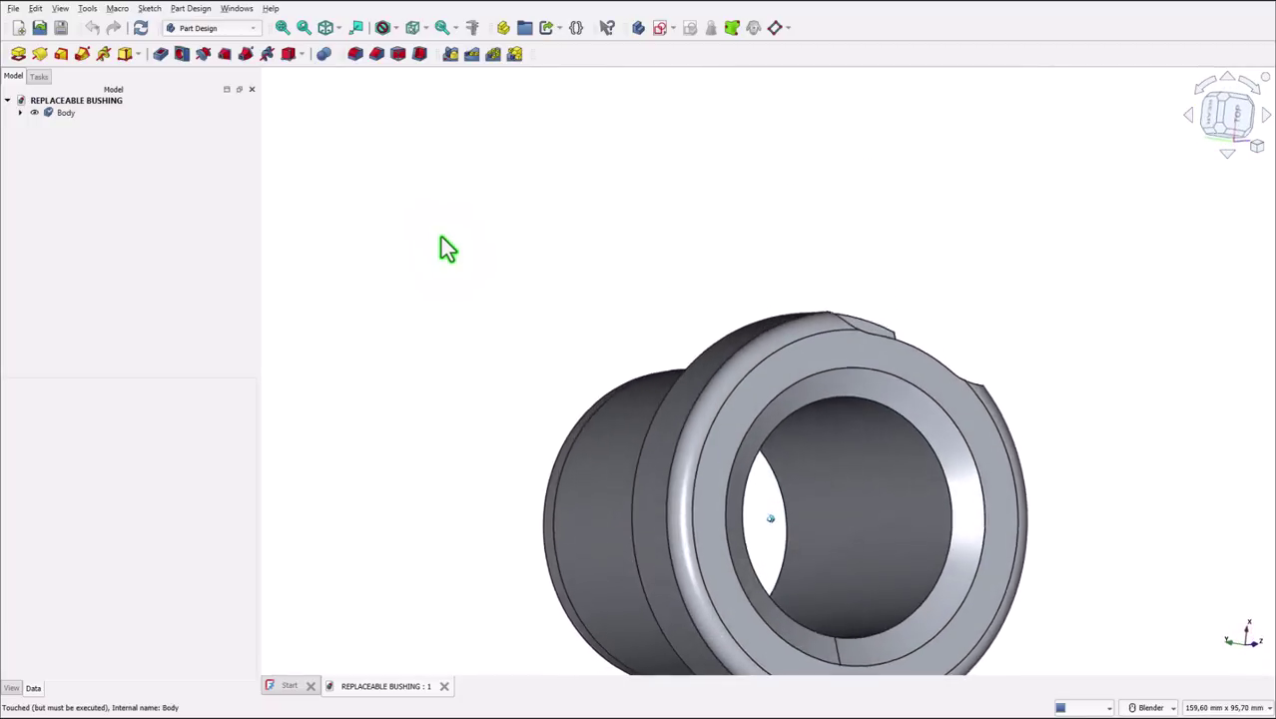
key(0)
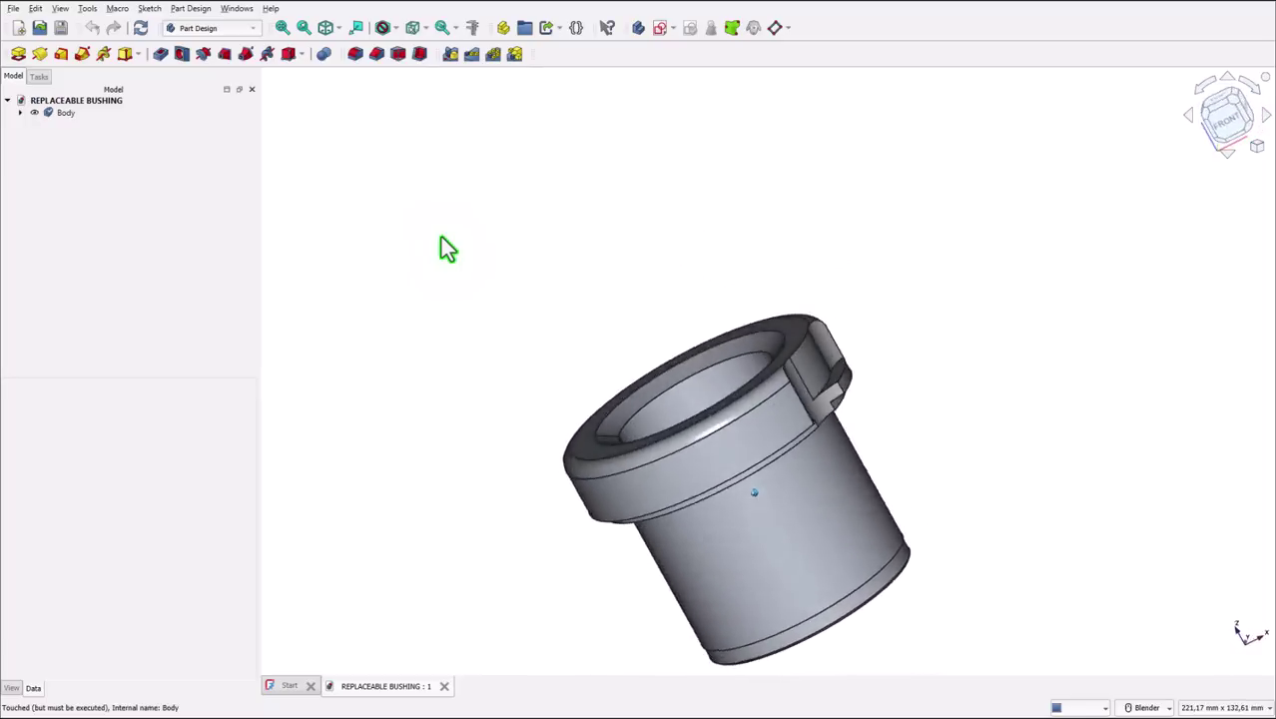
click(282, 27)
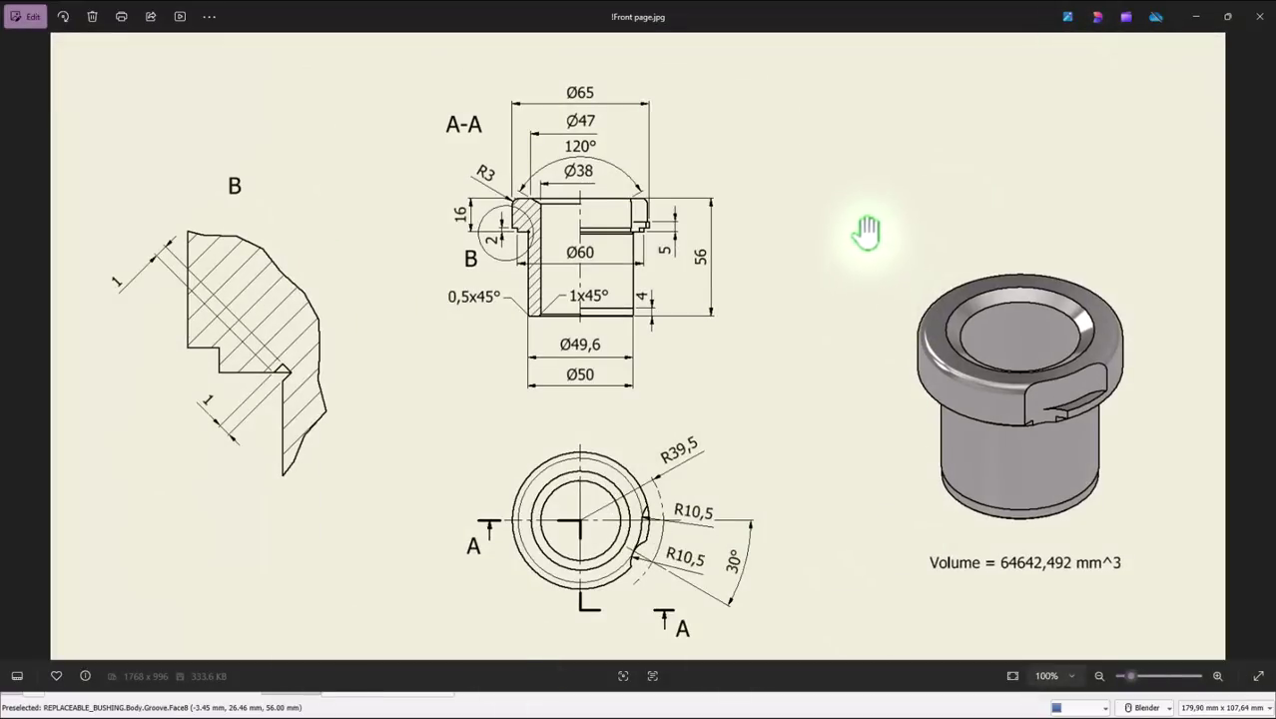
Step: Check the parts grid image, return to the bushing's dimensioned drawing, and switch back to FreeCAD
click(1262, 357)
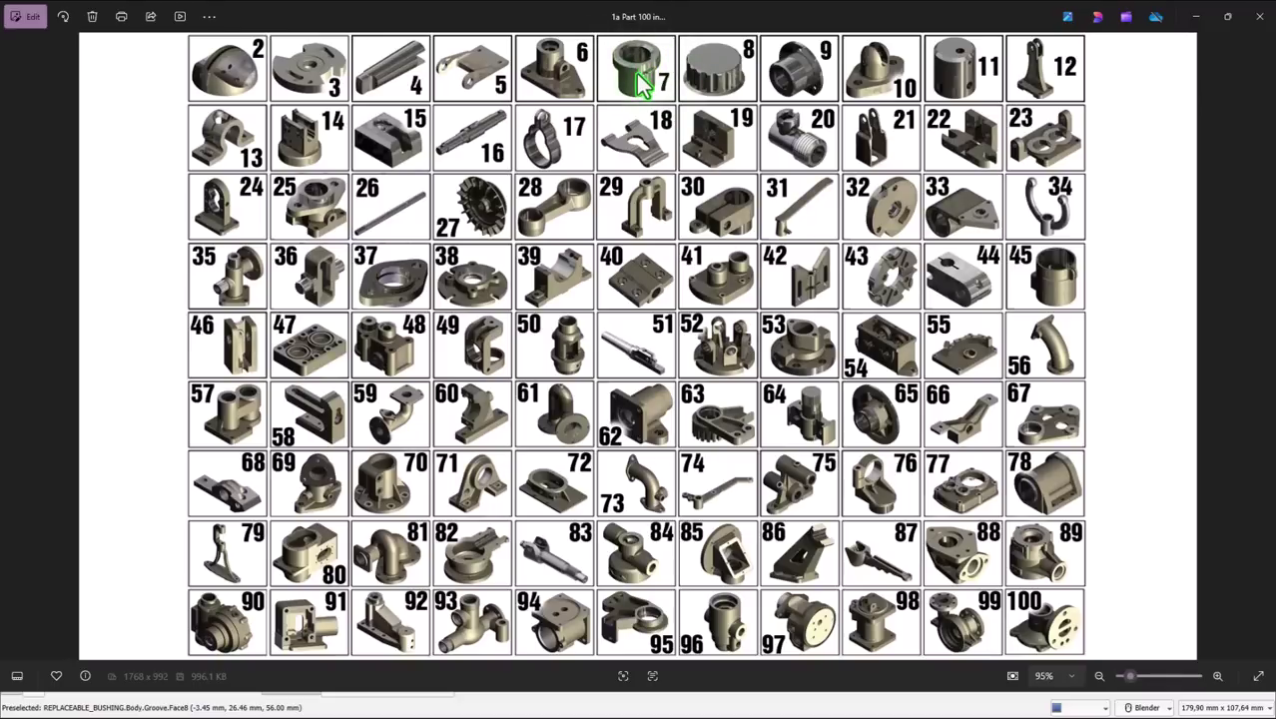
key(Left)
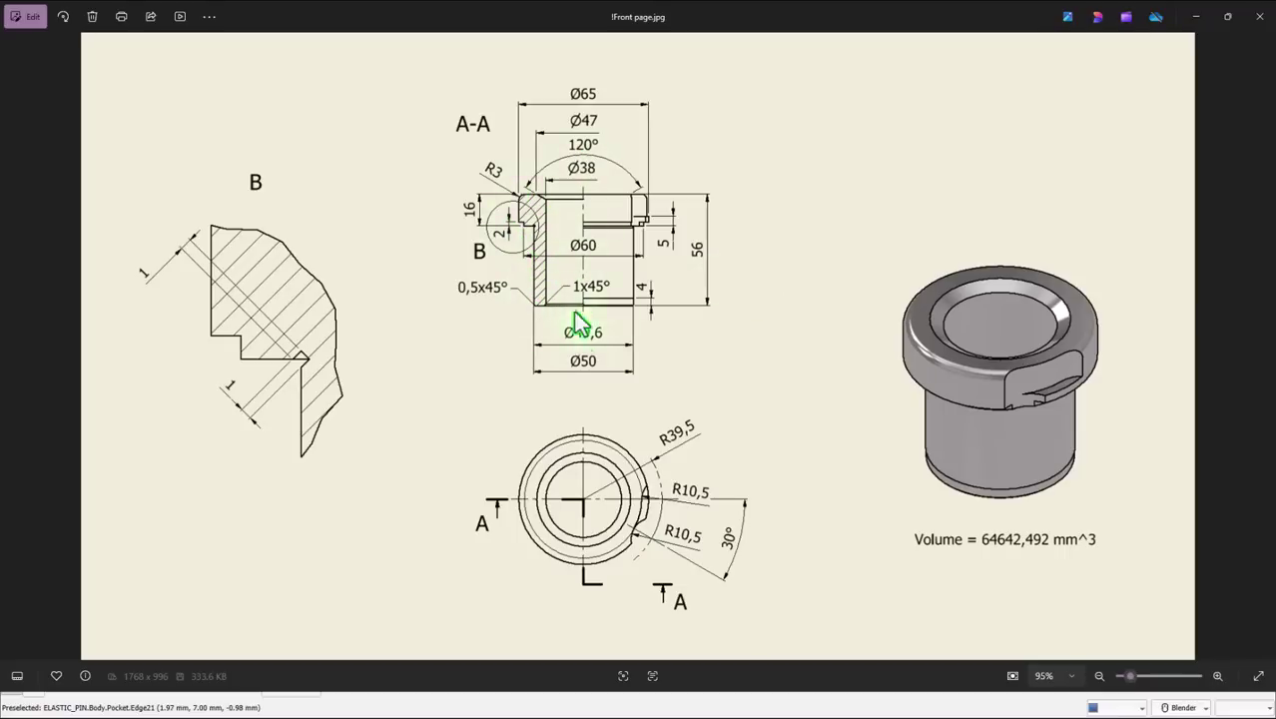
key(alt+Tab)
Step: Create a new document with a sketch on the XZ plane, origin shifted low in view
click(16, 30)
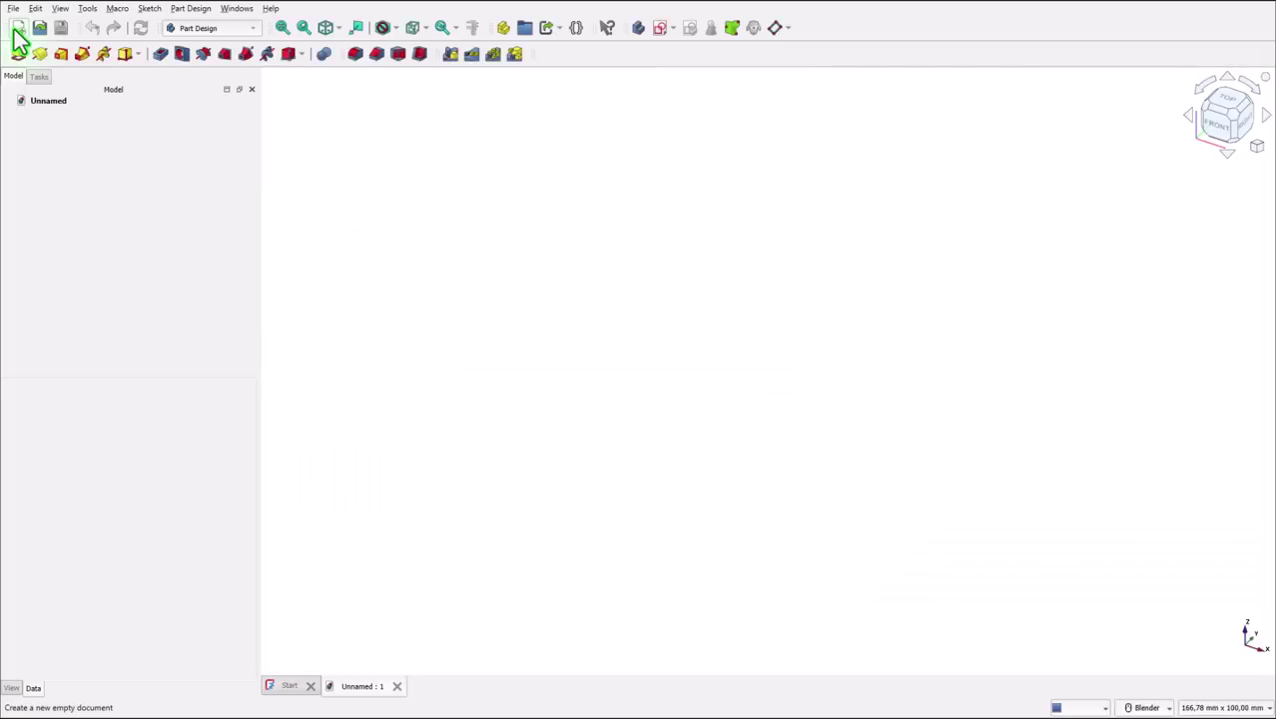
click(659, 30)
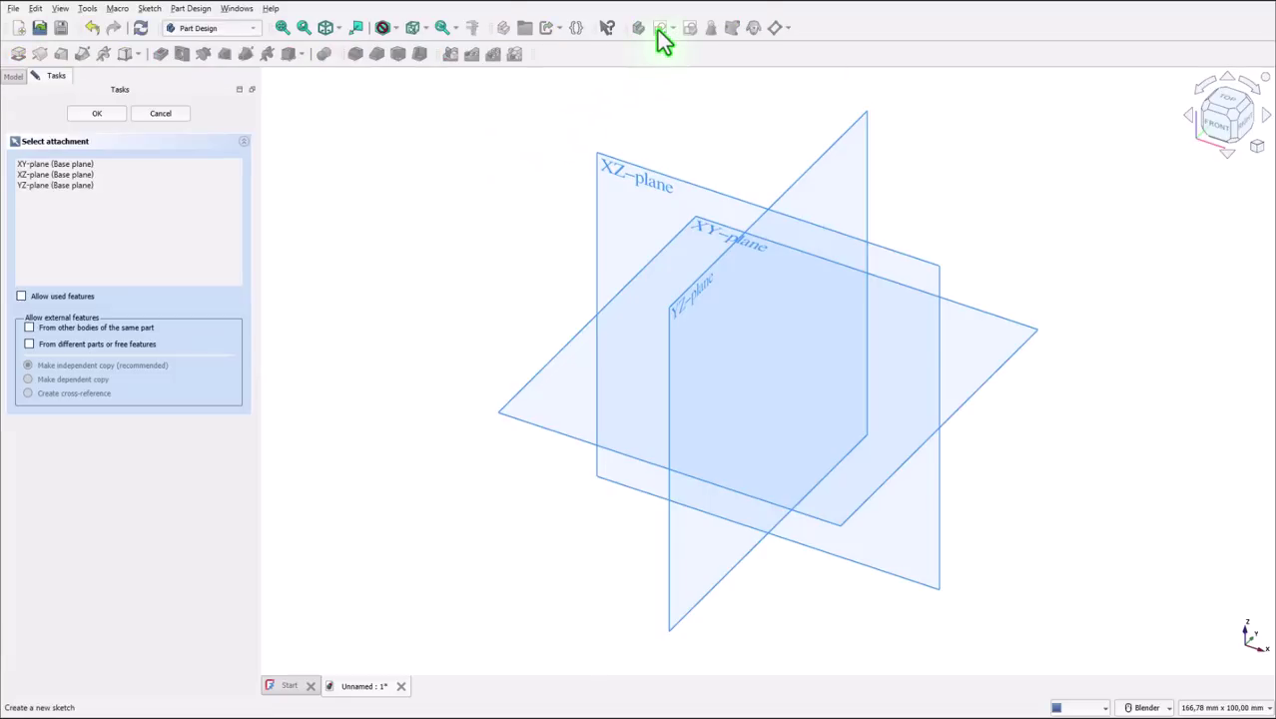
click(650, 182)
shift+middle_drag(679, 225, 669, 444)
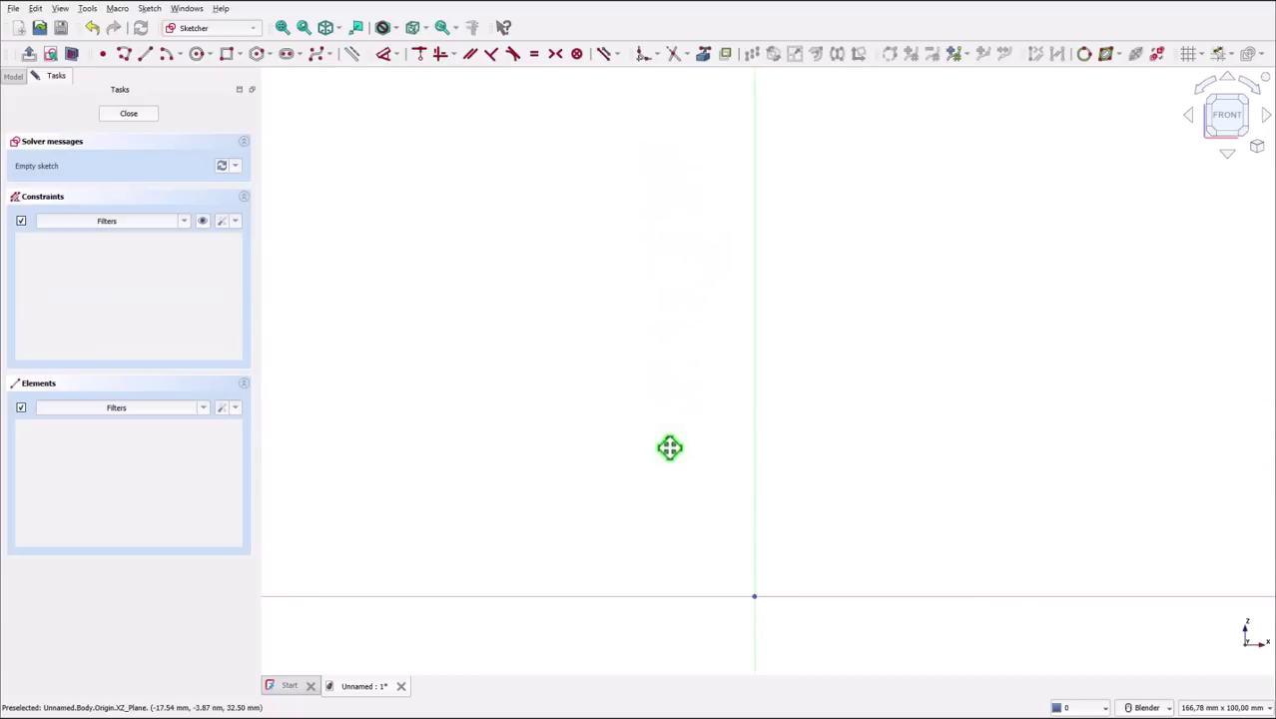
Step: Draw the stepped half-profile as one polyline, starting and closing on the horizontal axis
click(123, 54)
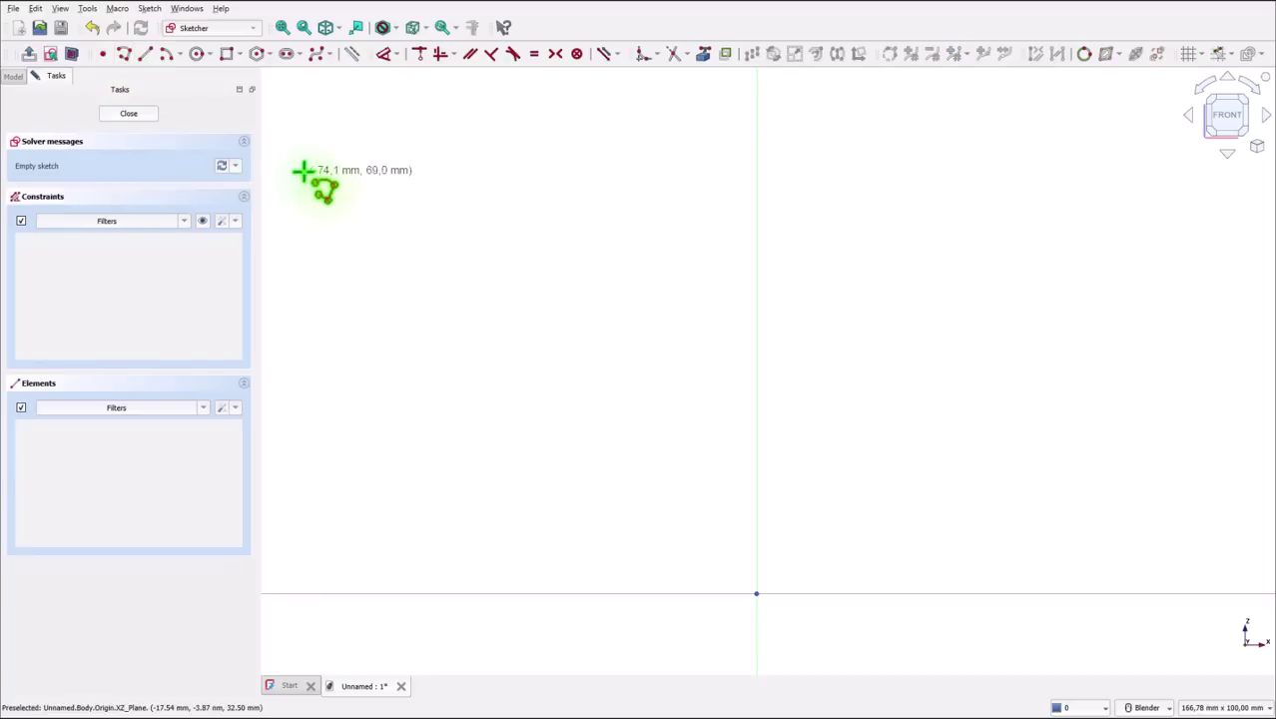
click(650, 594)
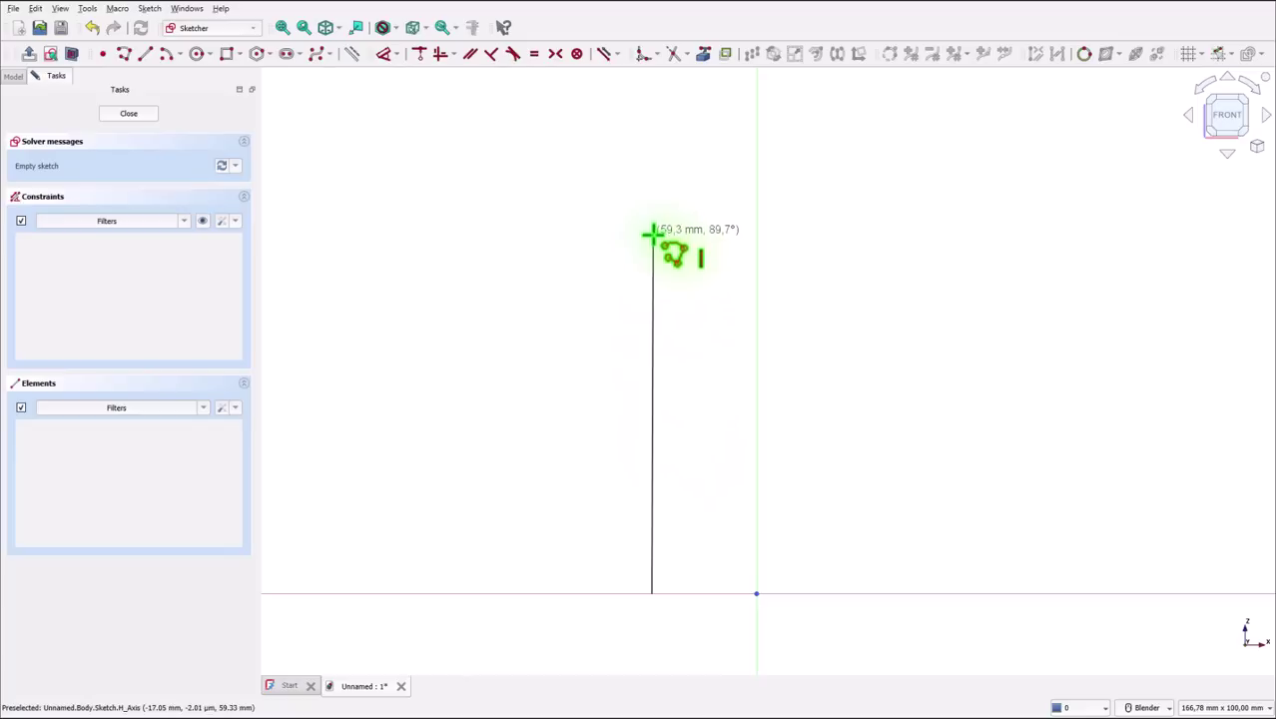
click(652, 233)
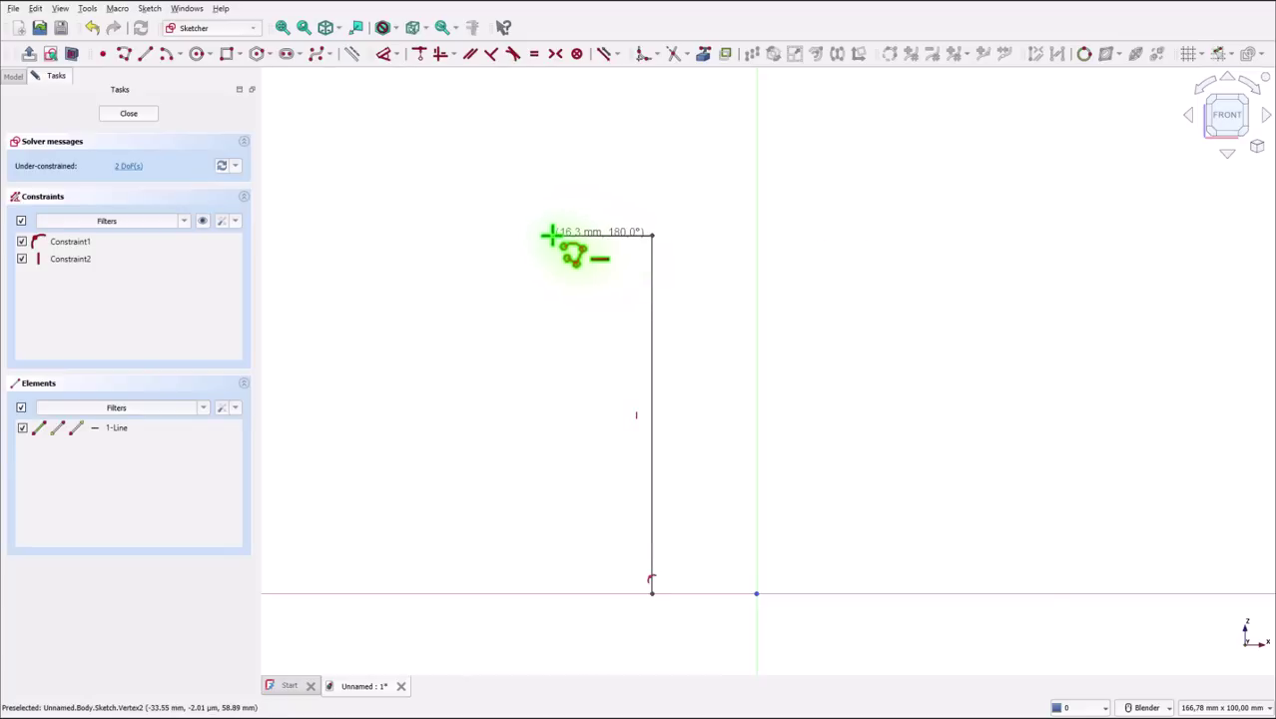
click(550, 234)
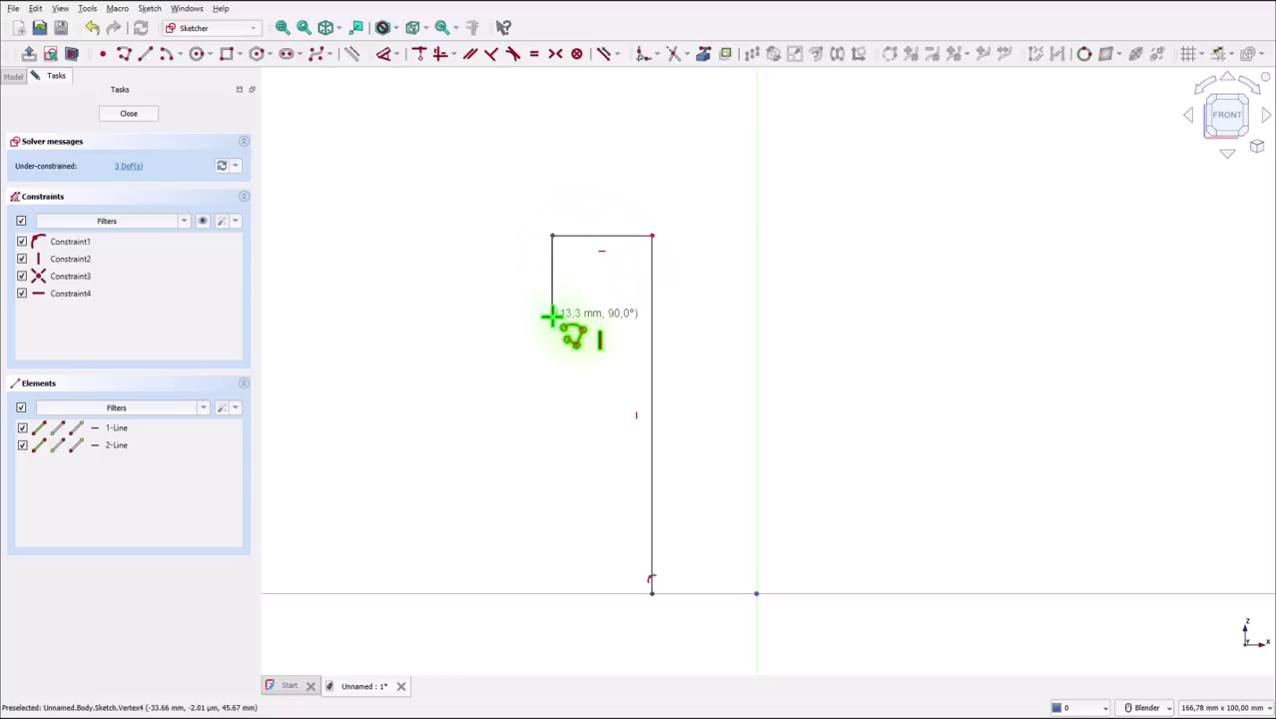
click(551, 315)
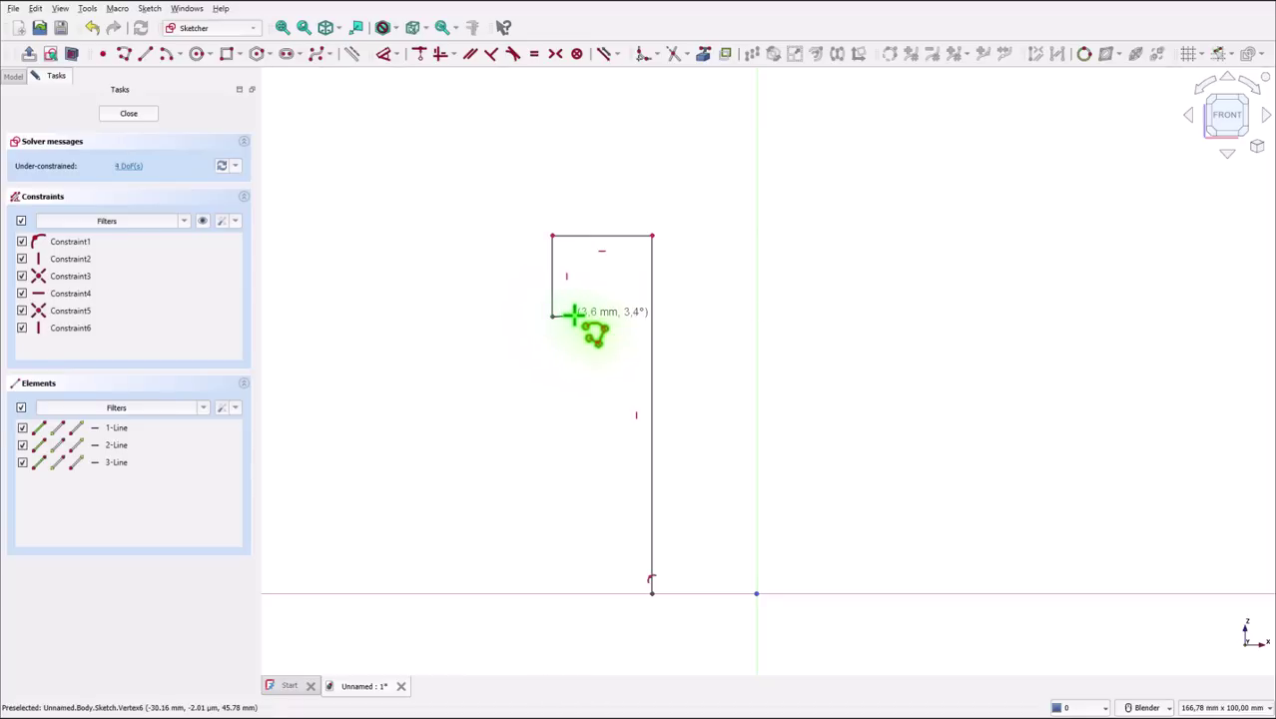
click(576, 317)
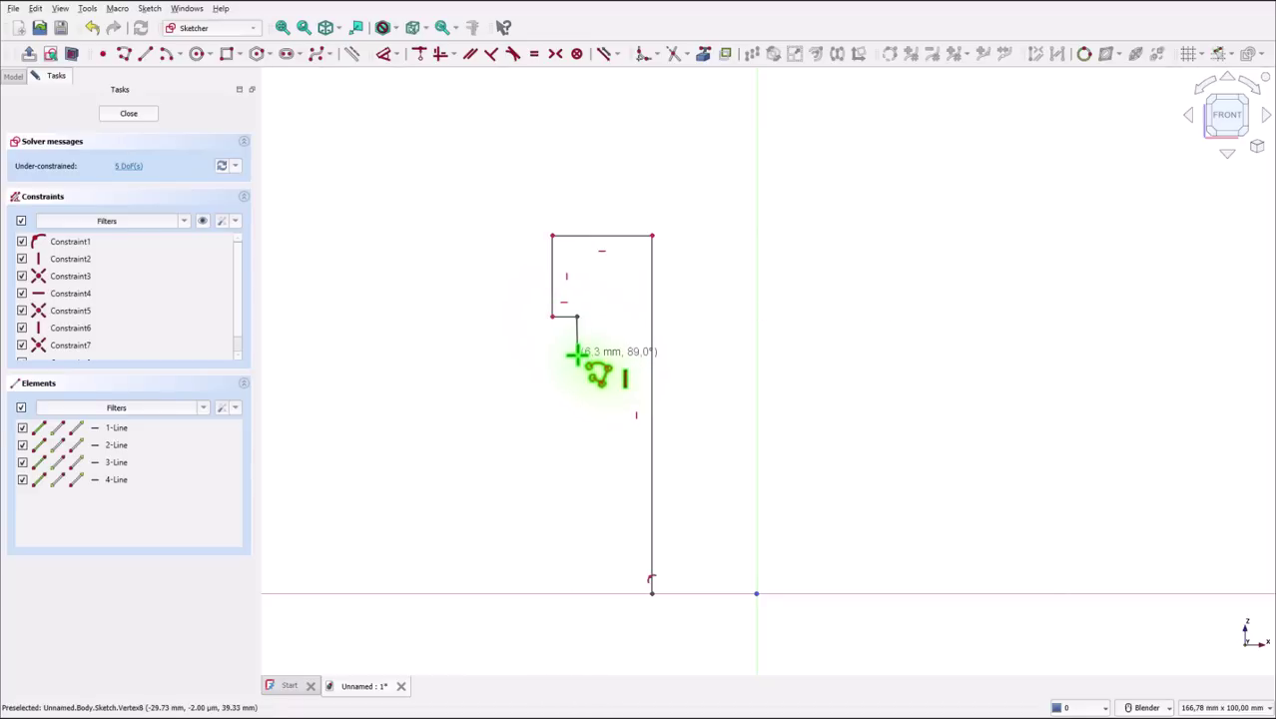
click(576, 354)
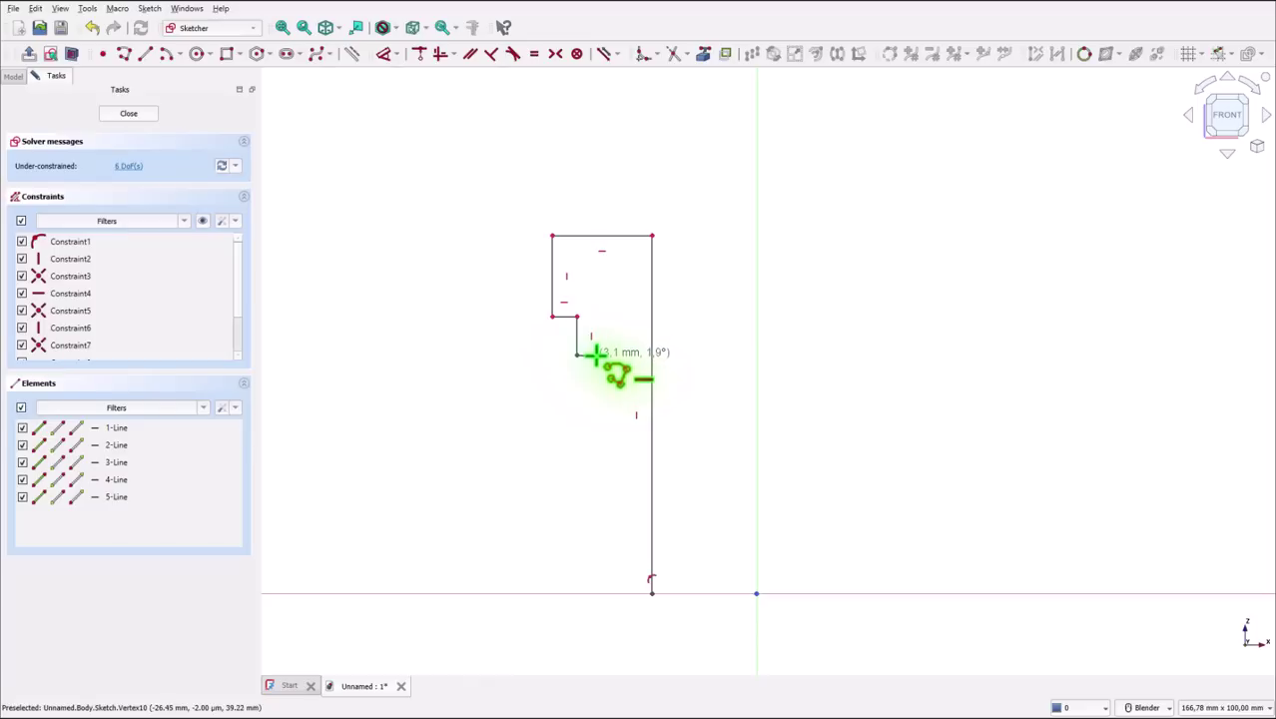
click(596, 354)
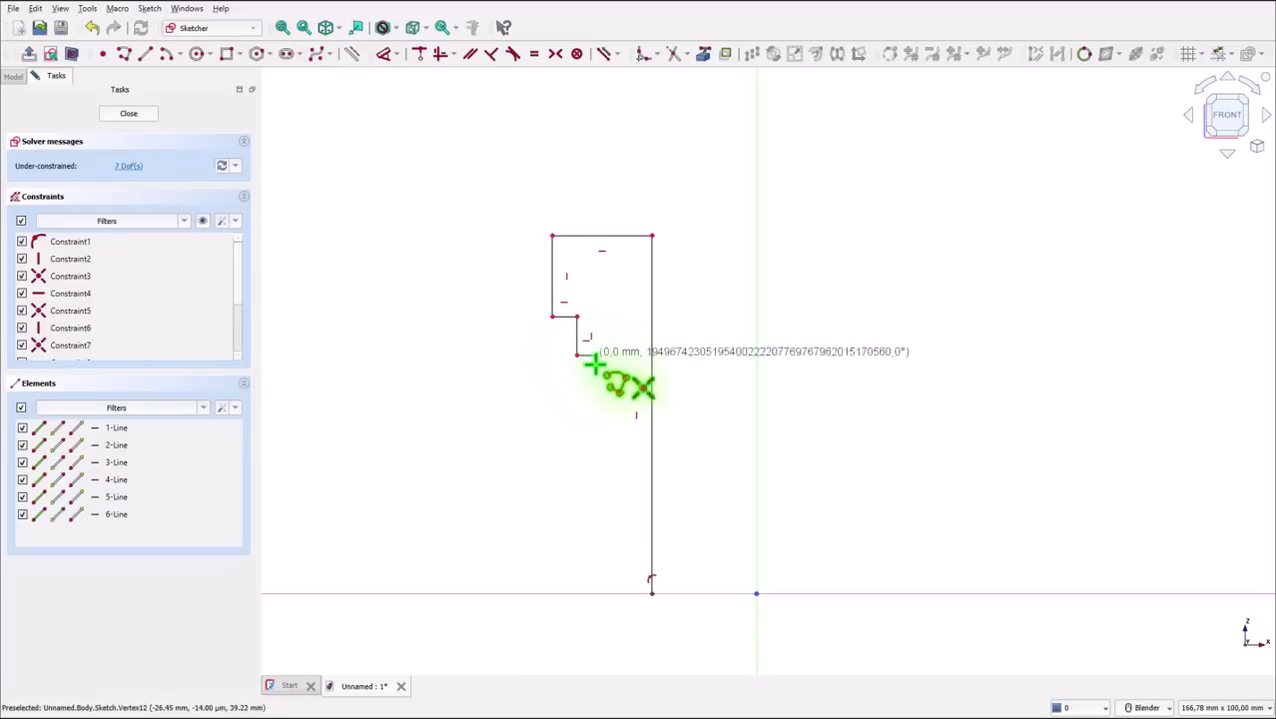
click(595, 553)
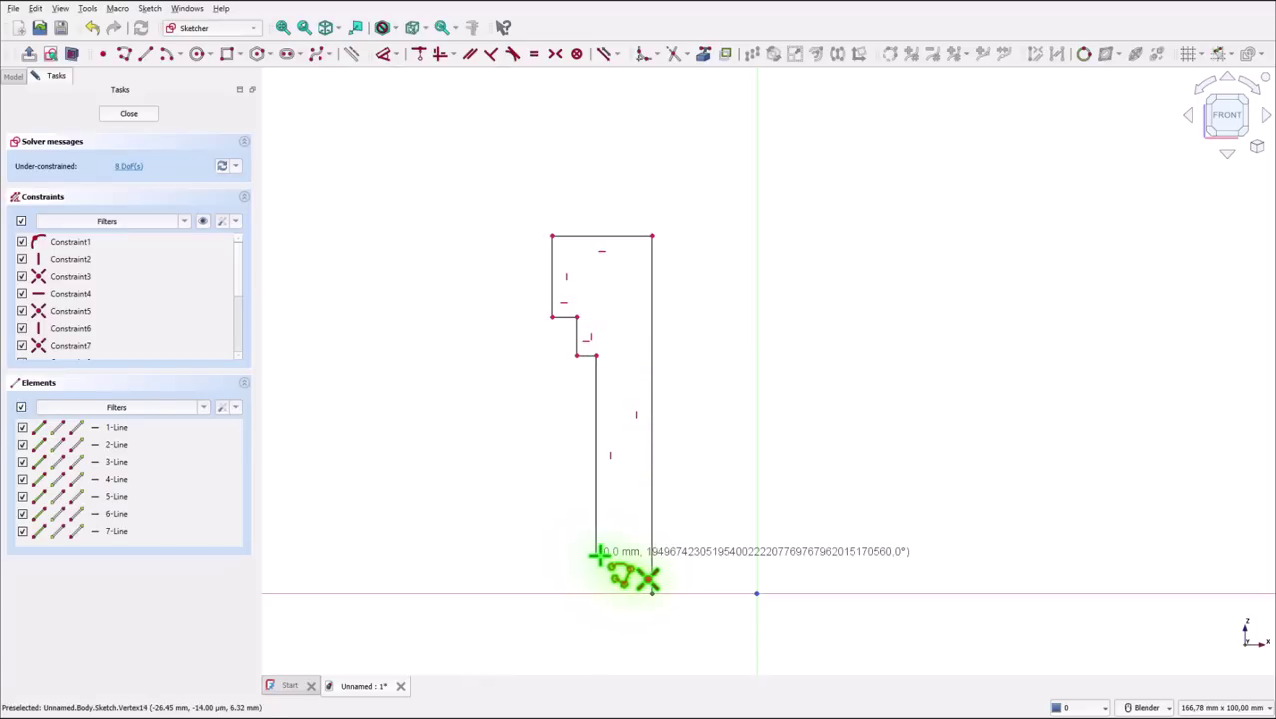
click(612, 555)
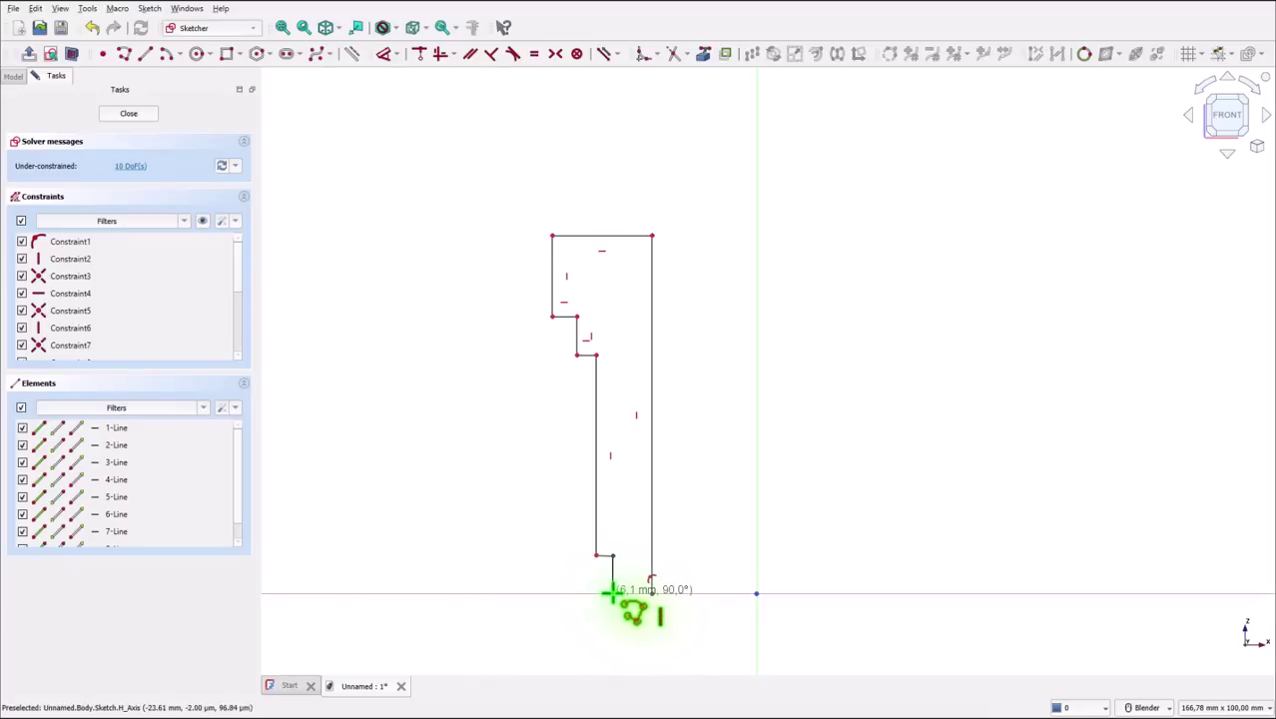
click(612, 593)
click(651, 593)
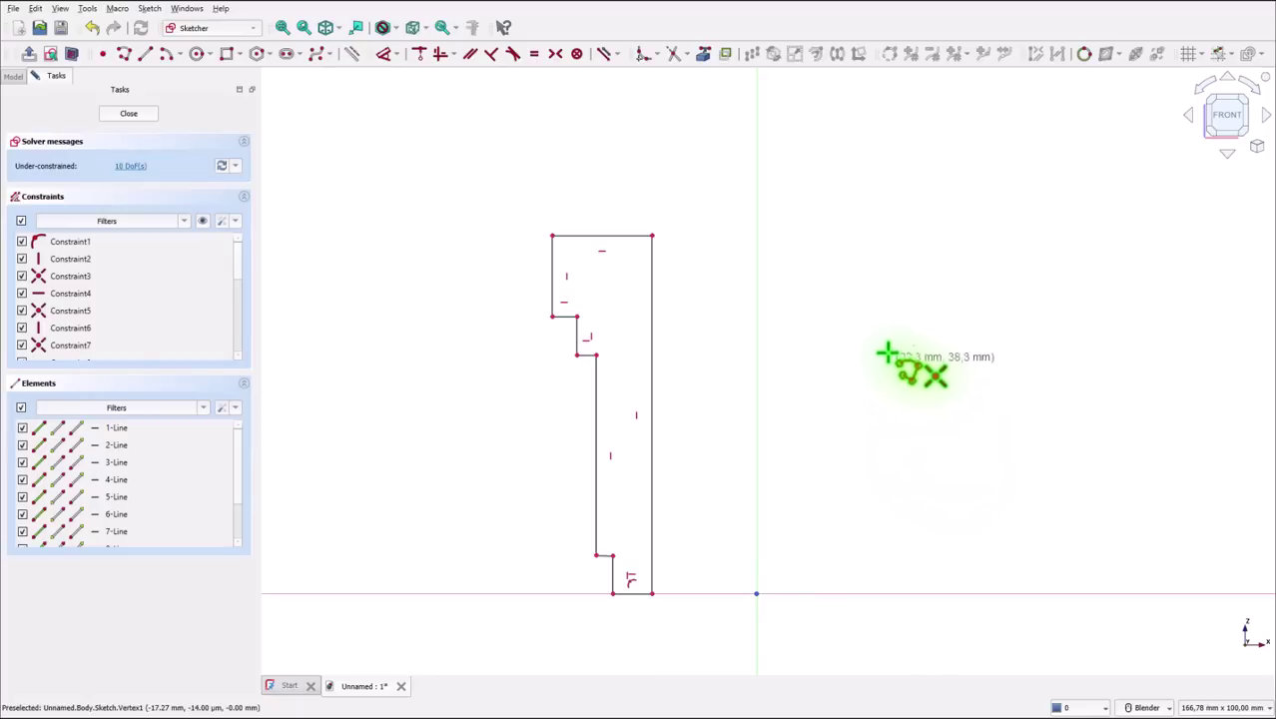
Step: Finish the polyline and chamfer the lower step corner near the bottom
key(Escape)
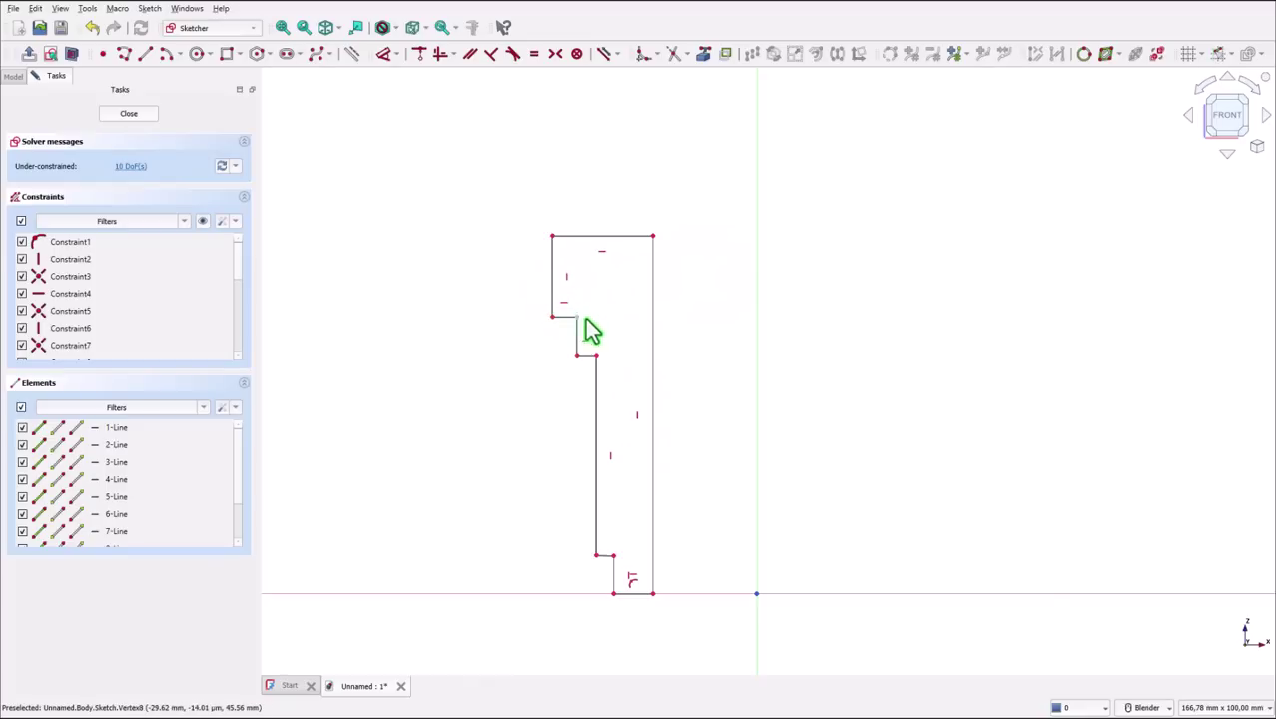
click(606, 564)
click(631, 575)
key(c)
click(608, 569)
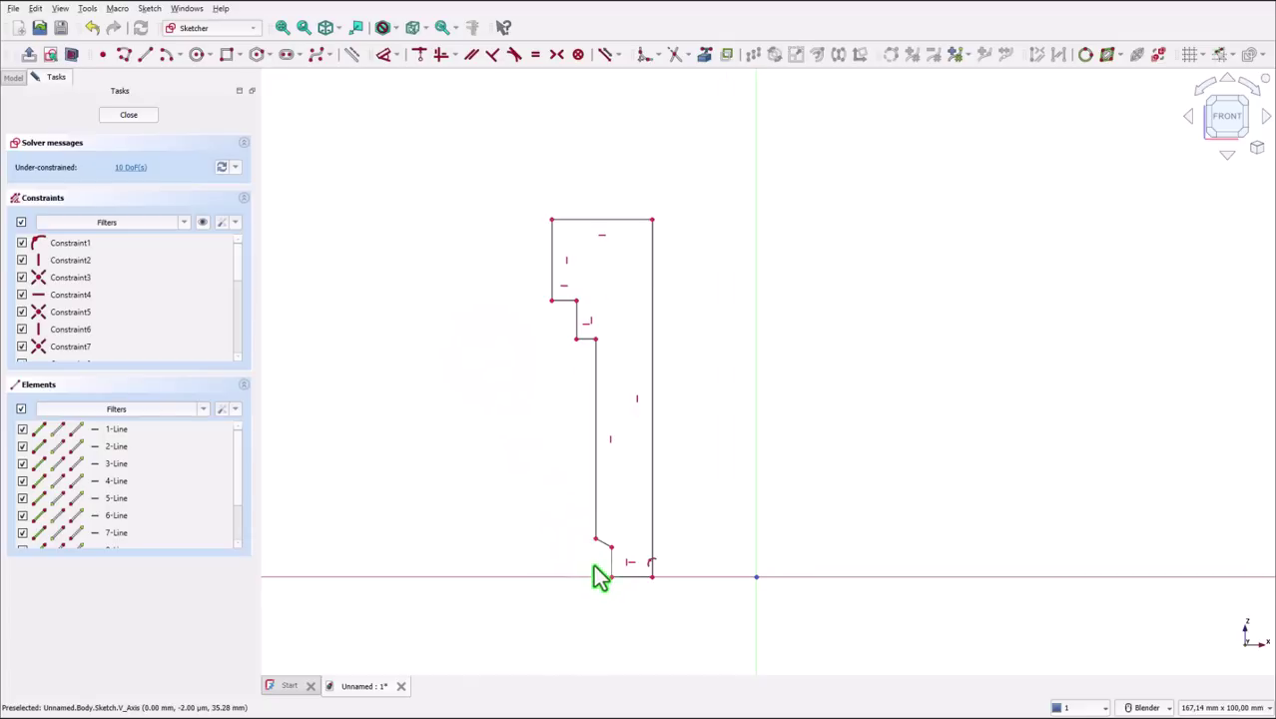
Step: Constrain the resulting slanted edge horizontal and fit the whole profile in view
scroll(597, 577, up, 4)
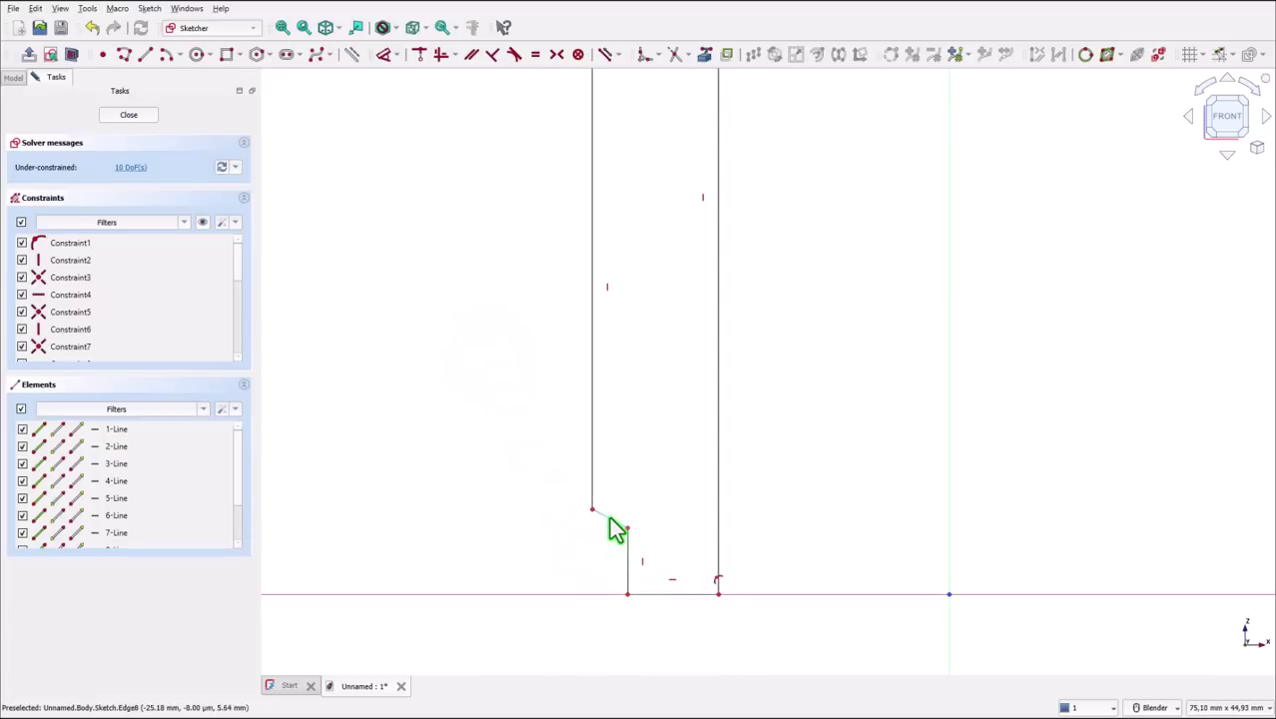
click(626, 527)
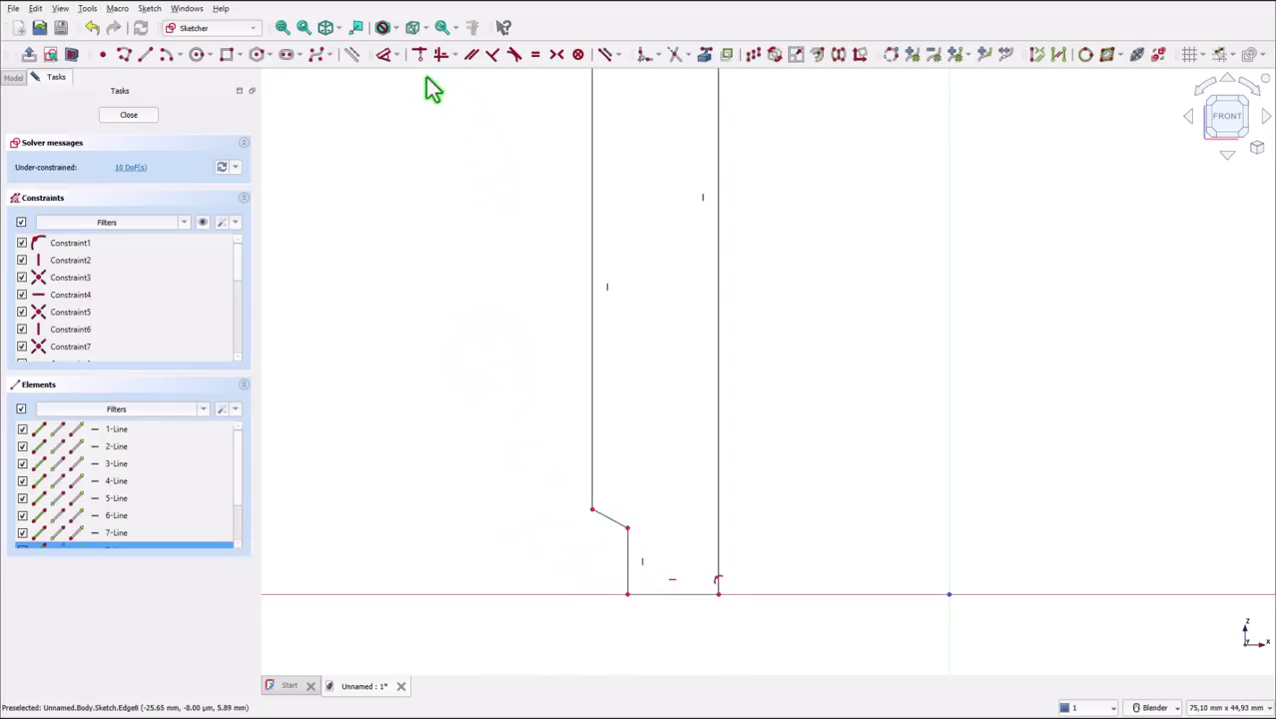
click(446, 58)
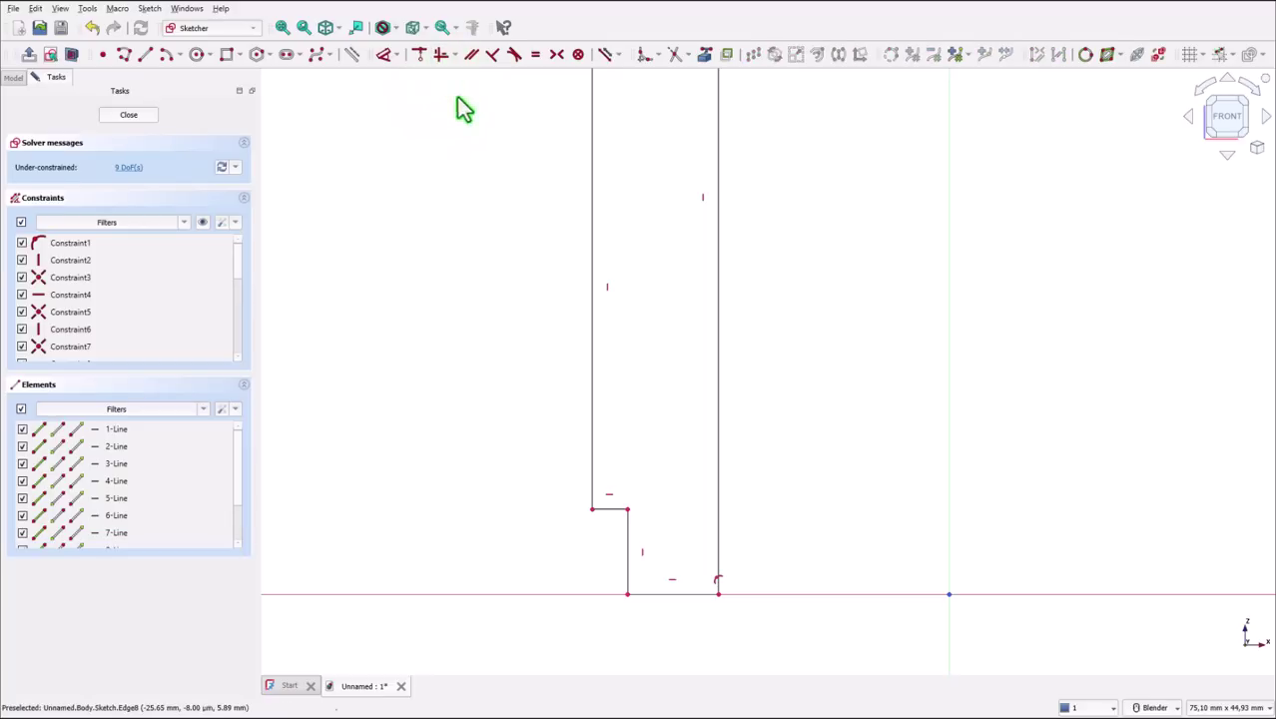
click(283, 28)
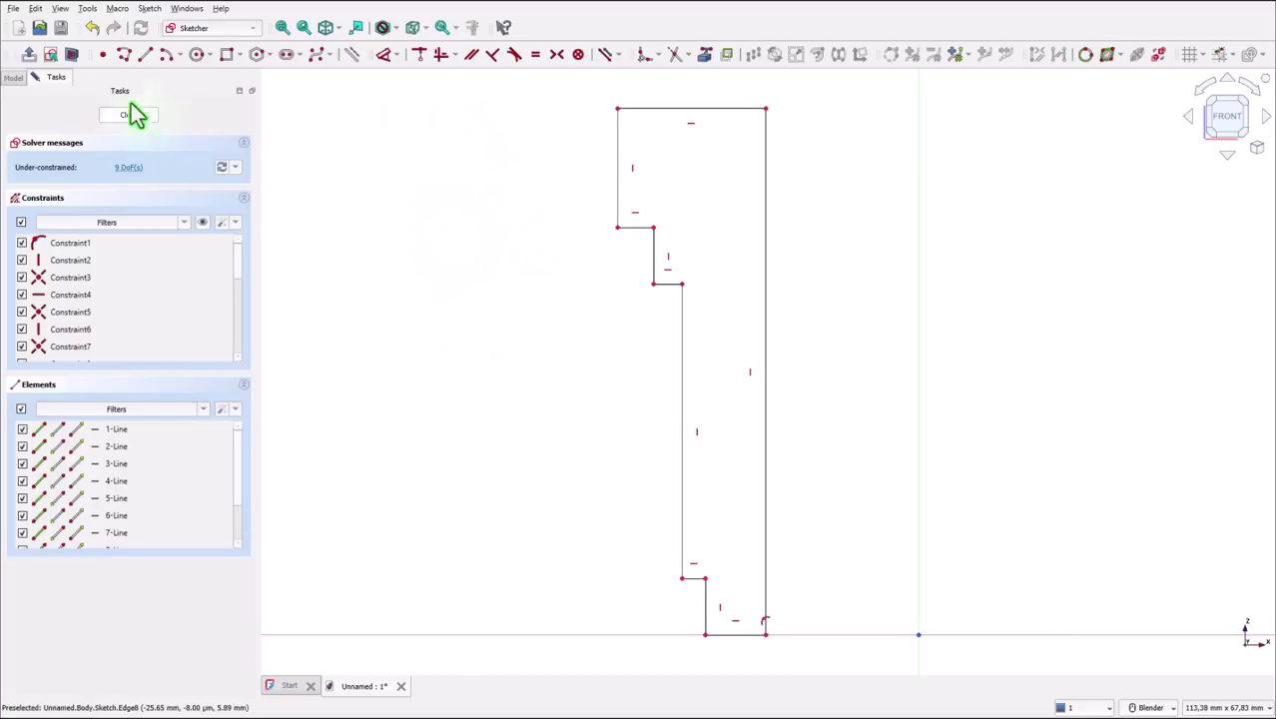
Step: Draw a diagonal line across the profile's top-right corner
click(146, 56)
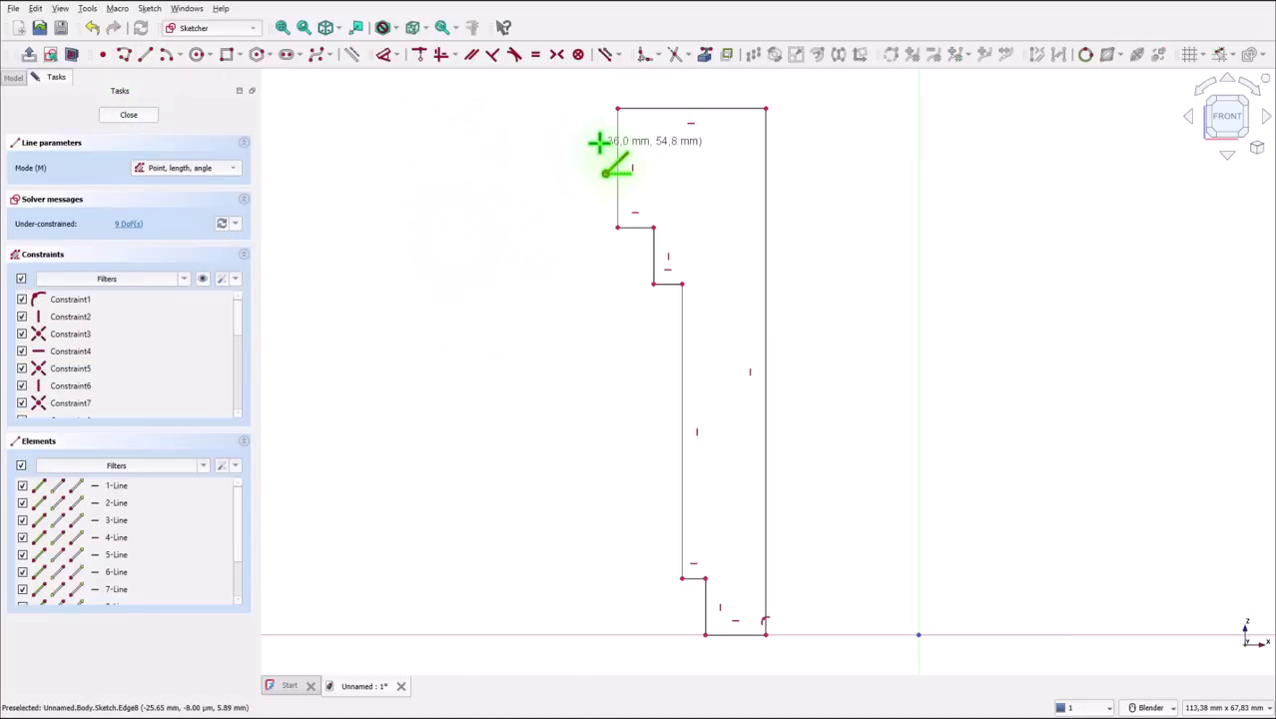
click(723, 107)
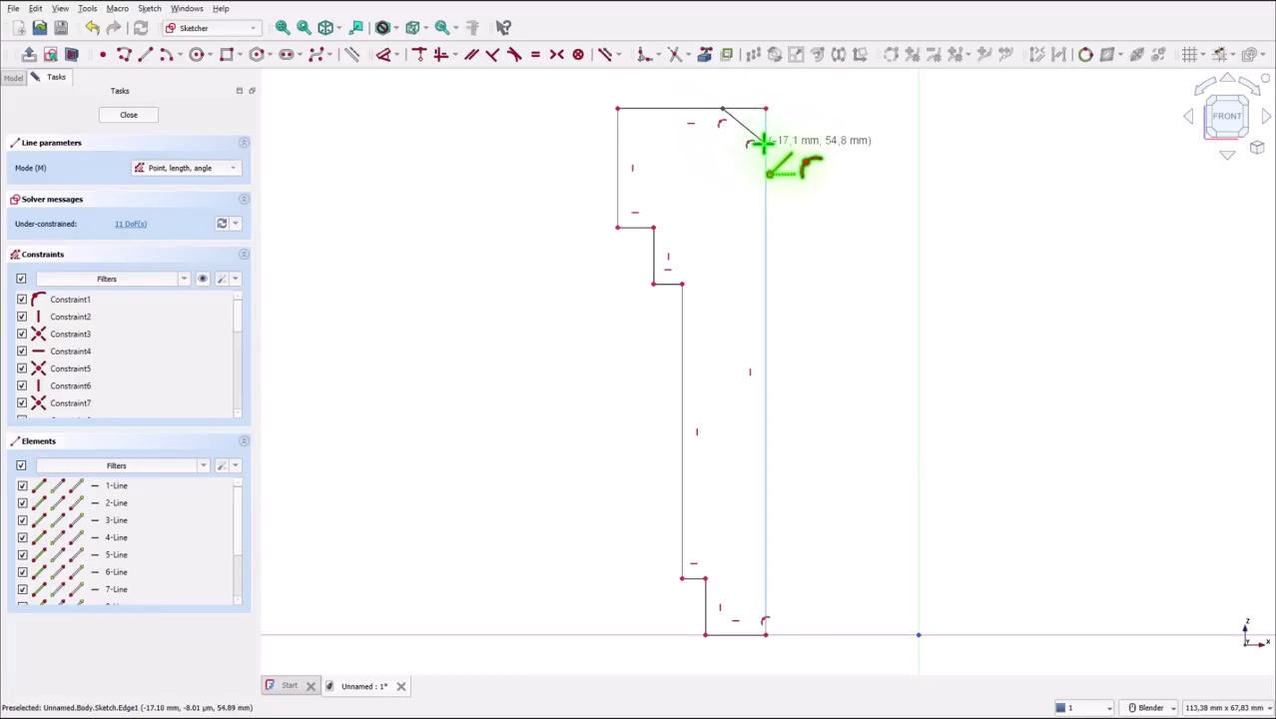
click(764, 142)
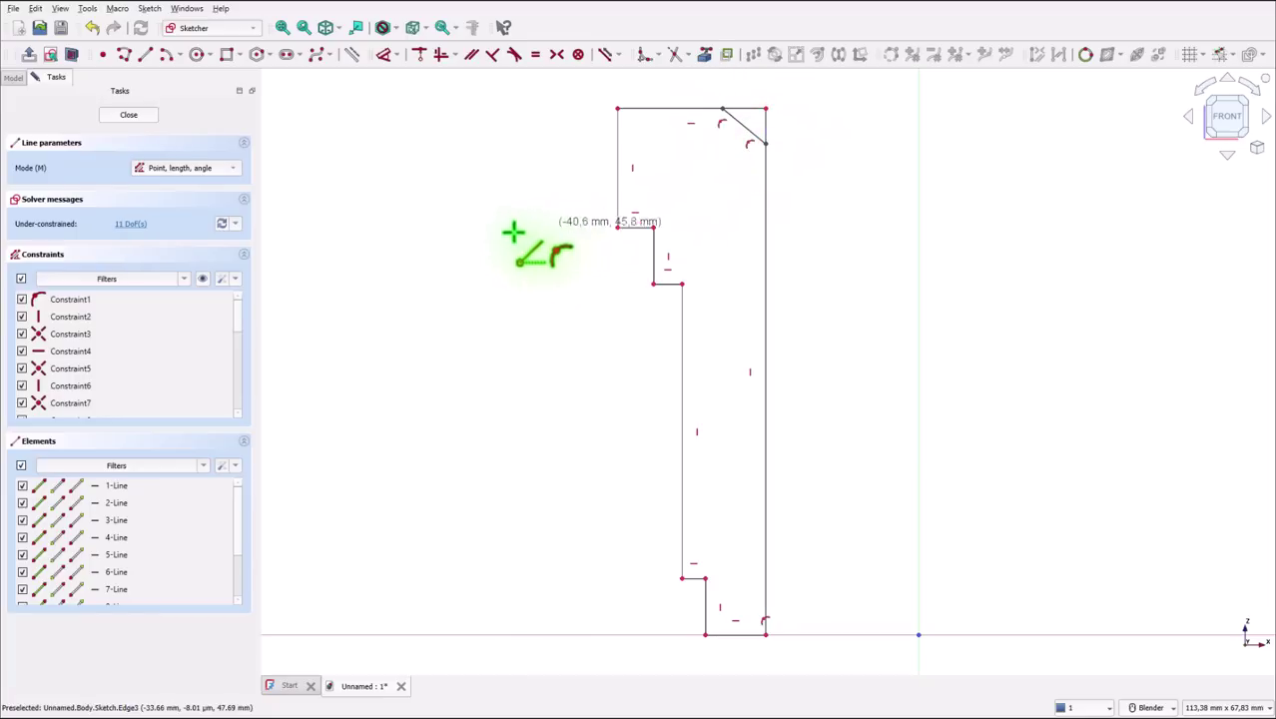
Step: Trim the leftover top and right edge pieces beyond the diagonal
click(674, 54)
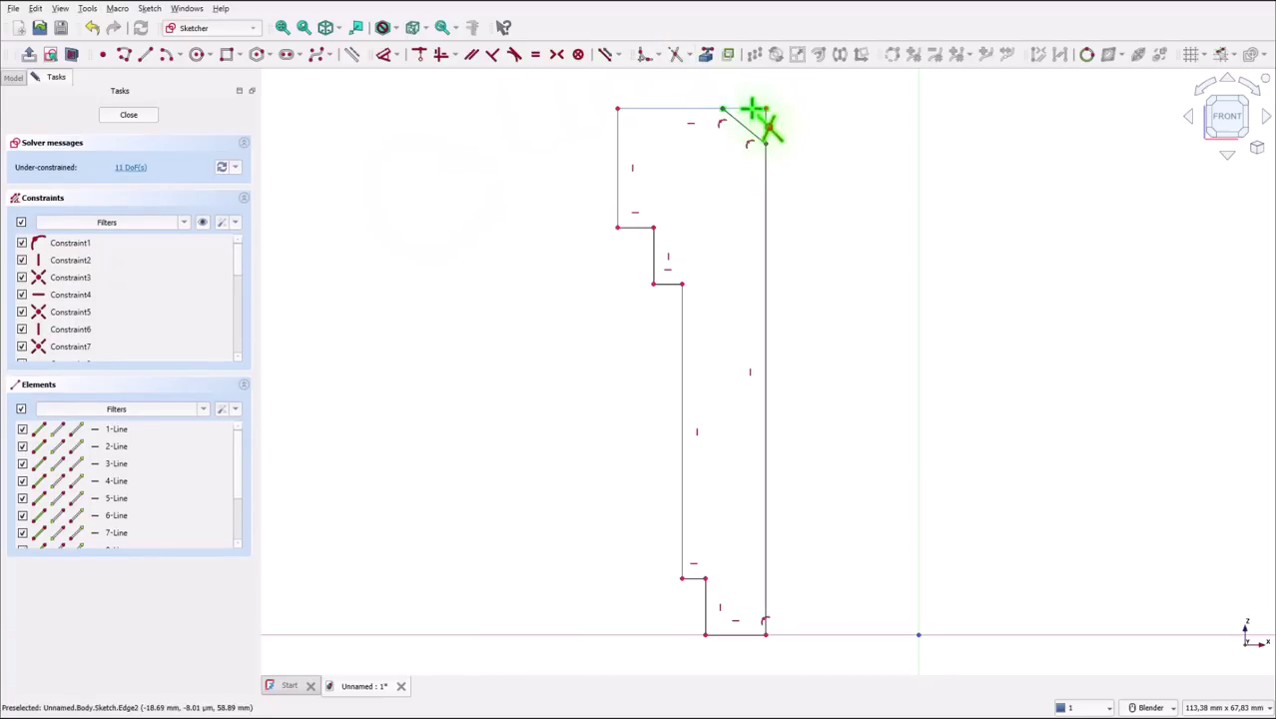
click(756, 114)
click(766, 128)
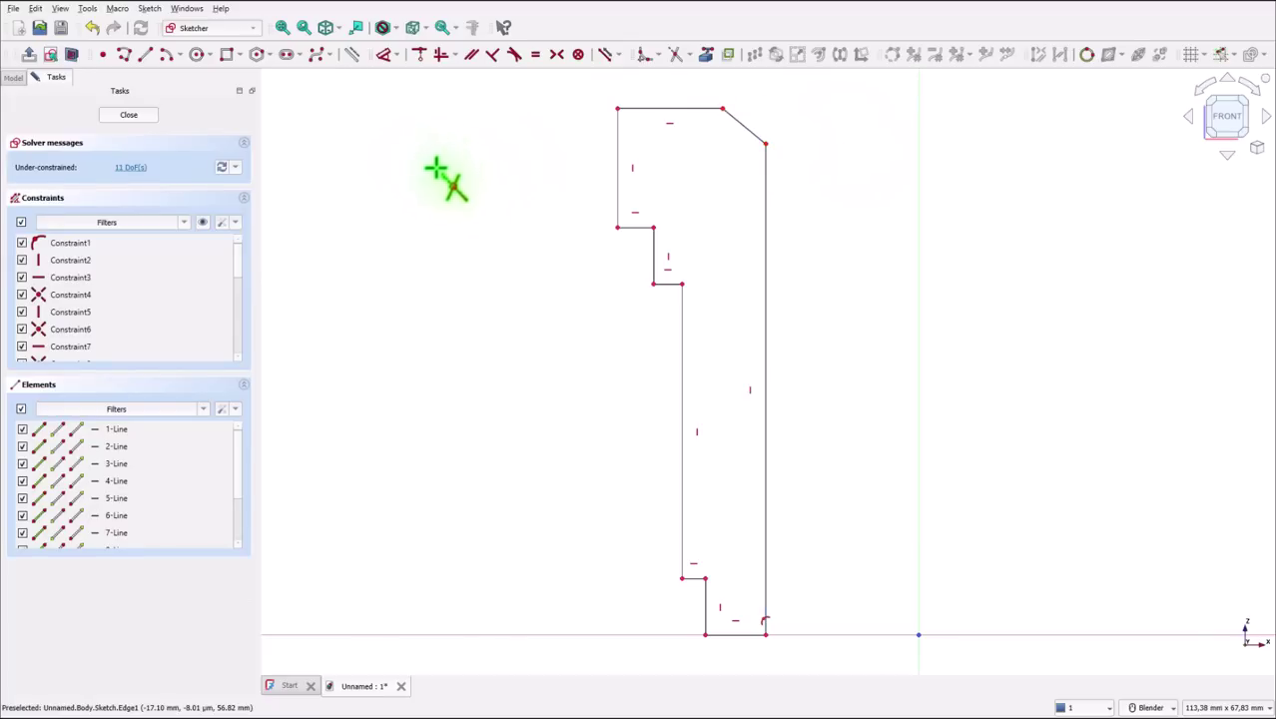
Step: Dimension the right edge at 19 mm and the chamfer's top vertex at 47/2 mm from the axis
click(384, 57)
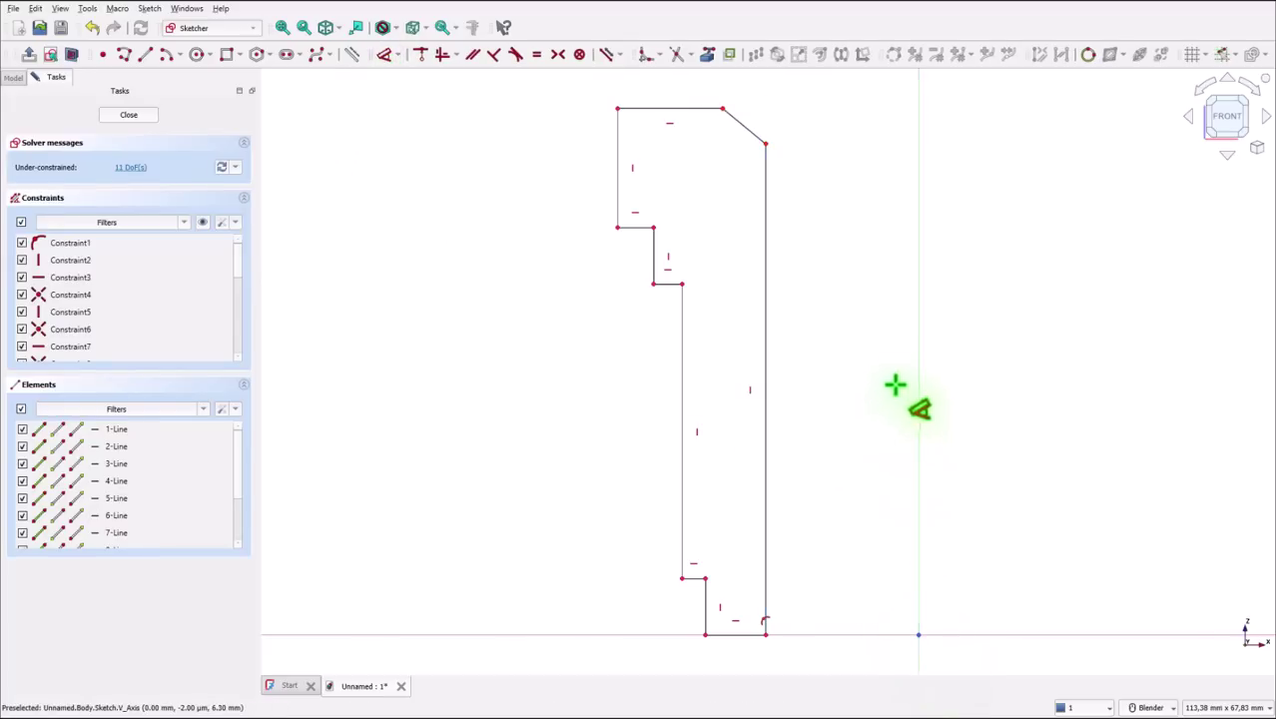
click(919, 407)
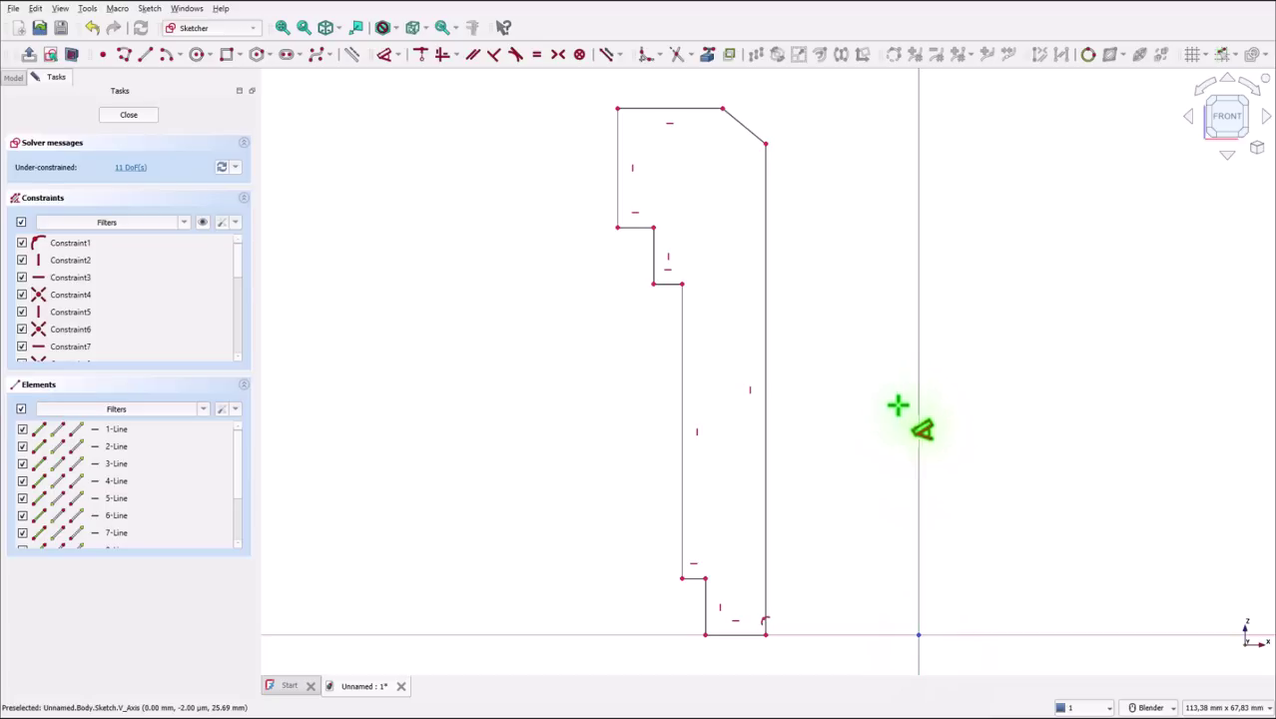
click(767, 427)
click(861, 409)
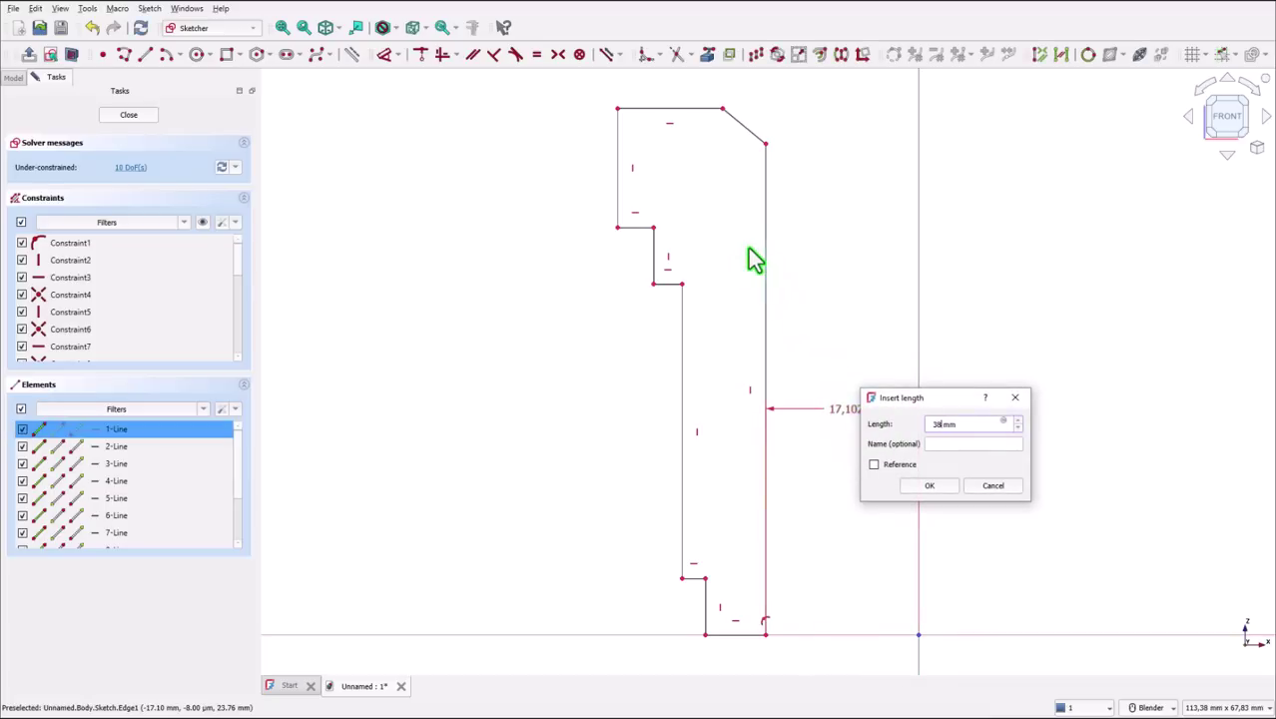
key(Return)
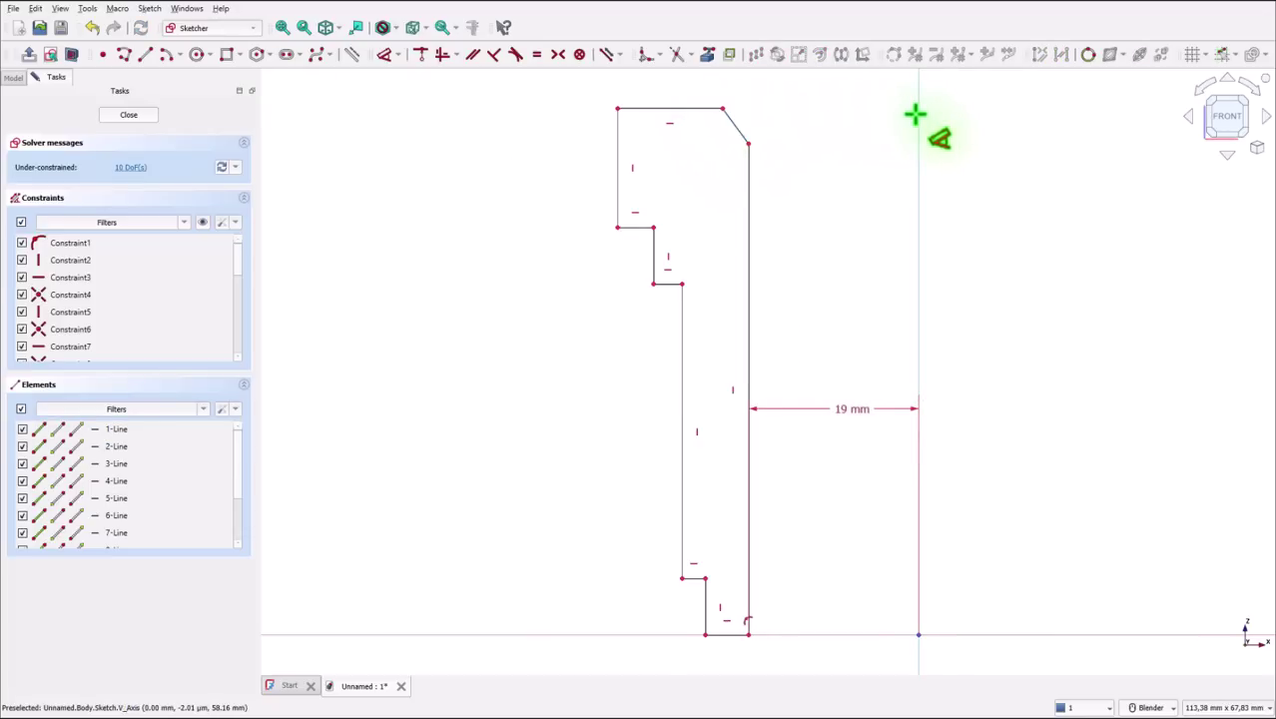
click(721, 107)
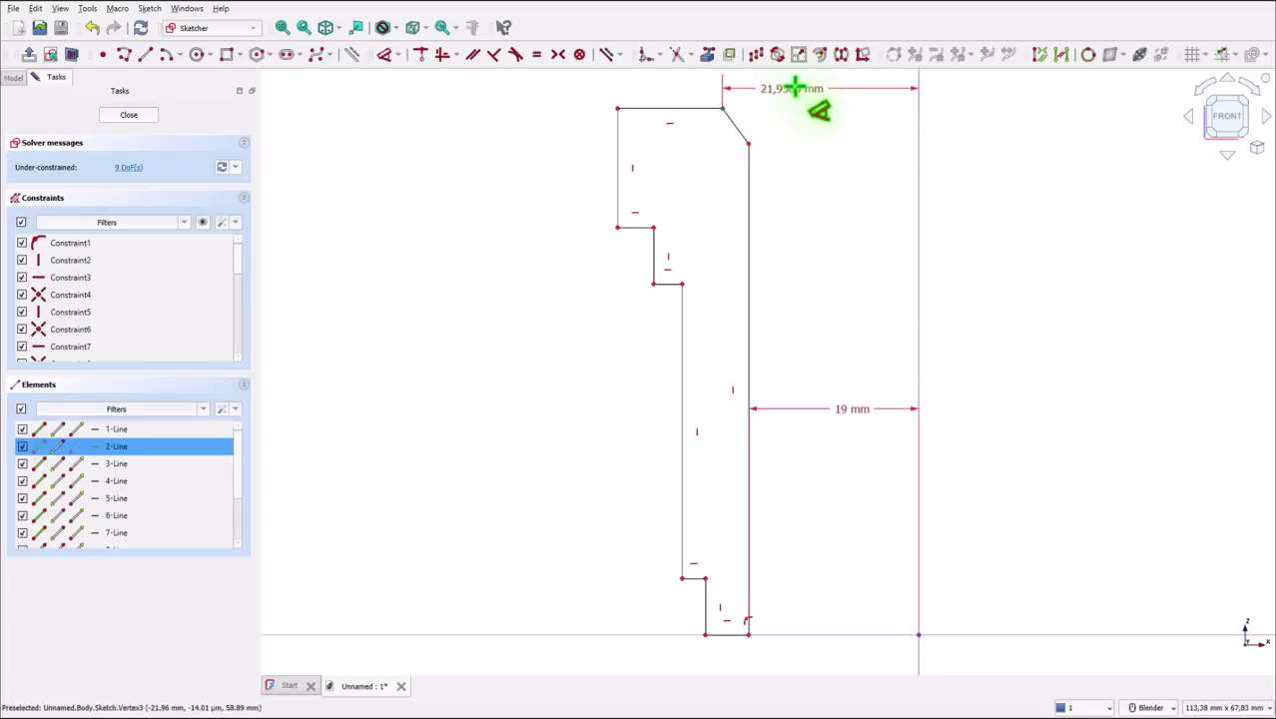
click(801, 92)
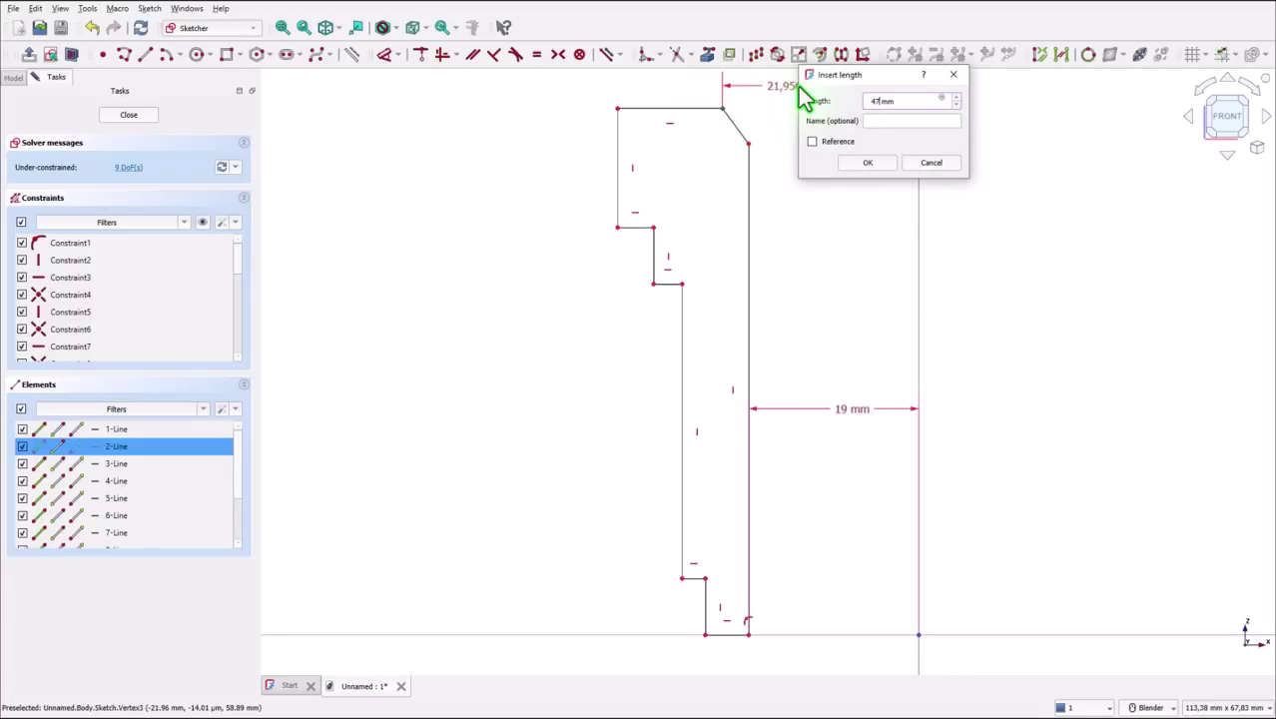
text(47/2)
key(Return)
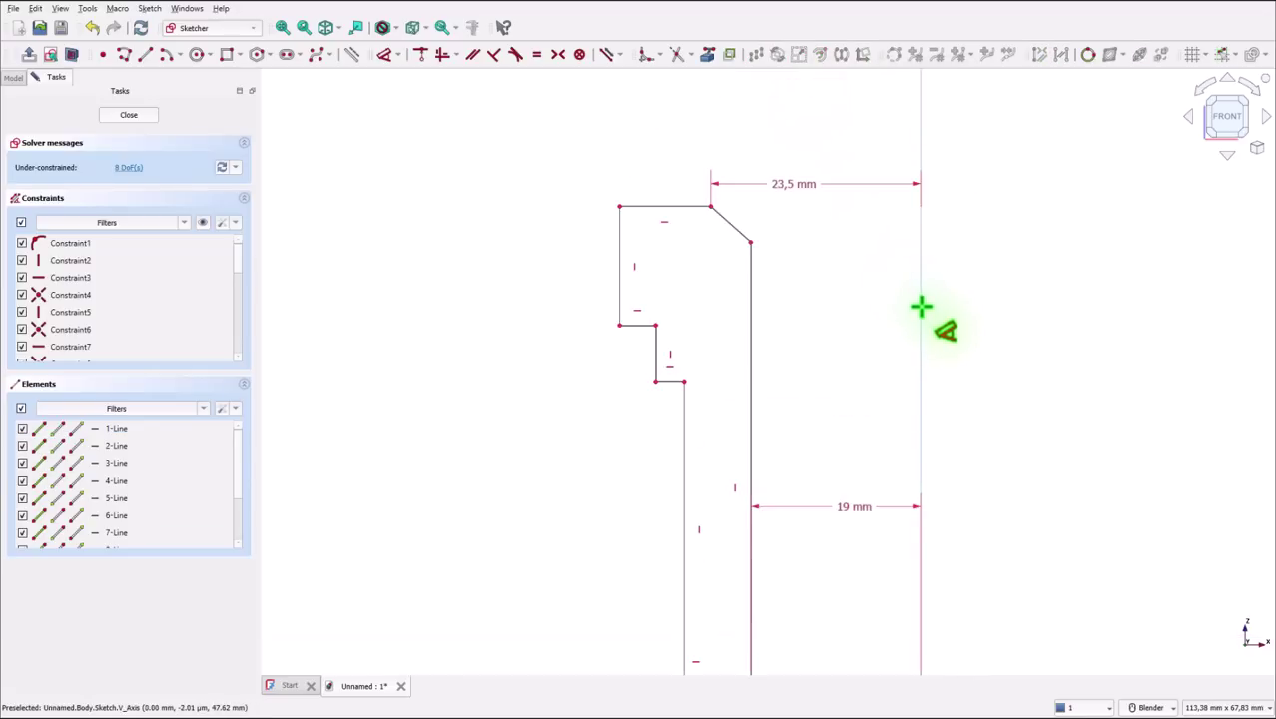
Step: Set the left outer edge to 65/2 mm and the small step edge to 30 mm from the axis
click(621, 255)
click(767, 123)
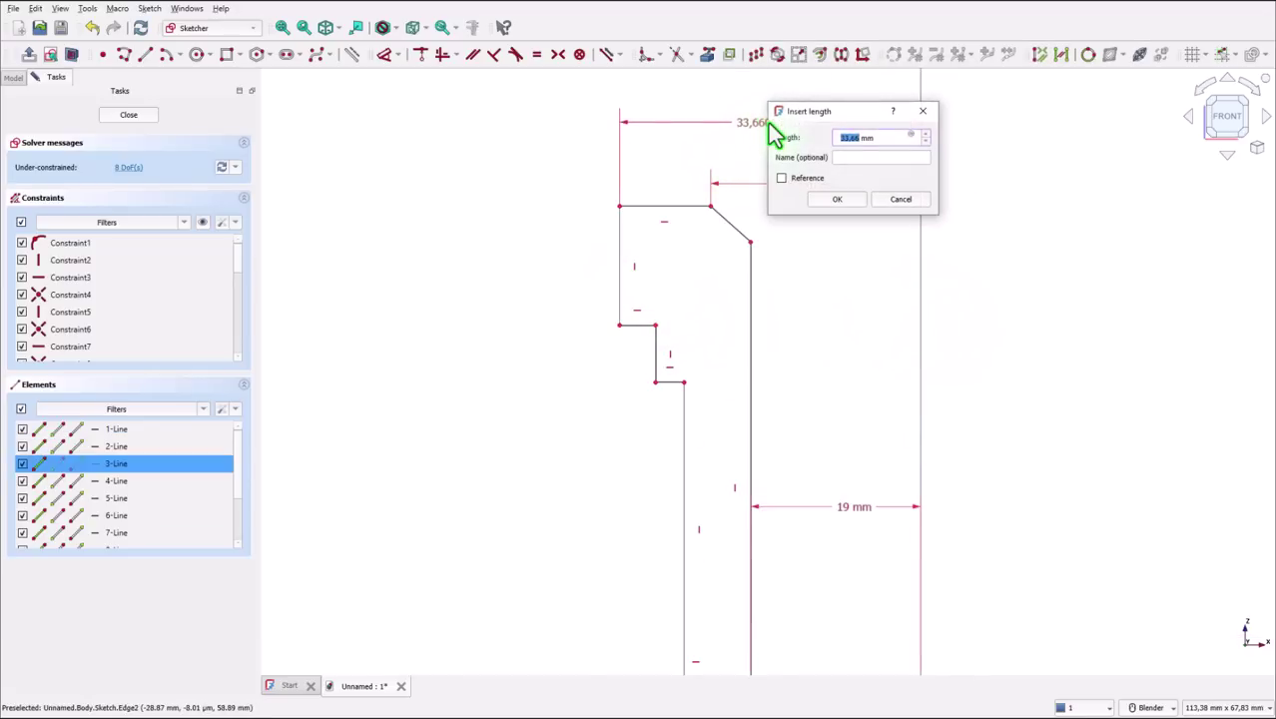
text(65/2)
key(Return)
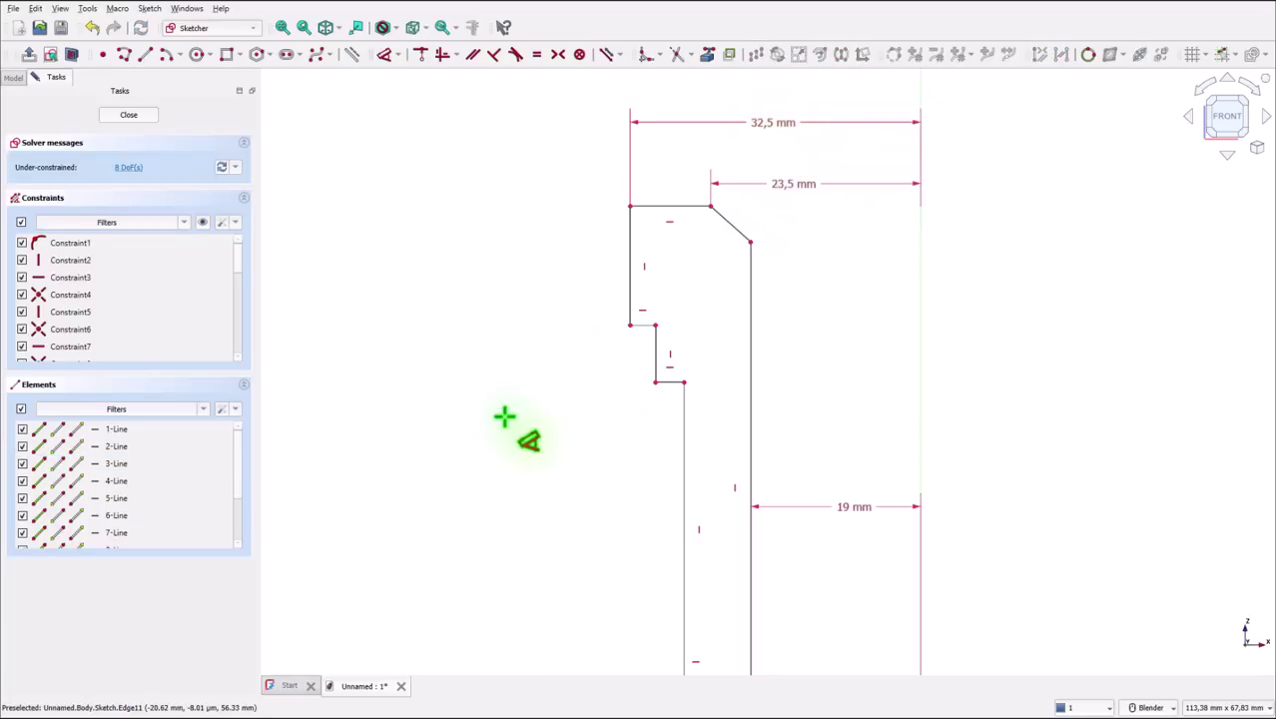
click(922, 357)
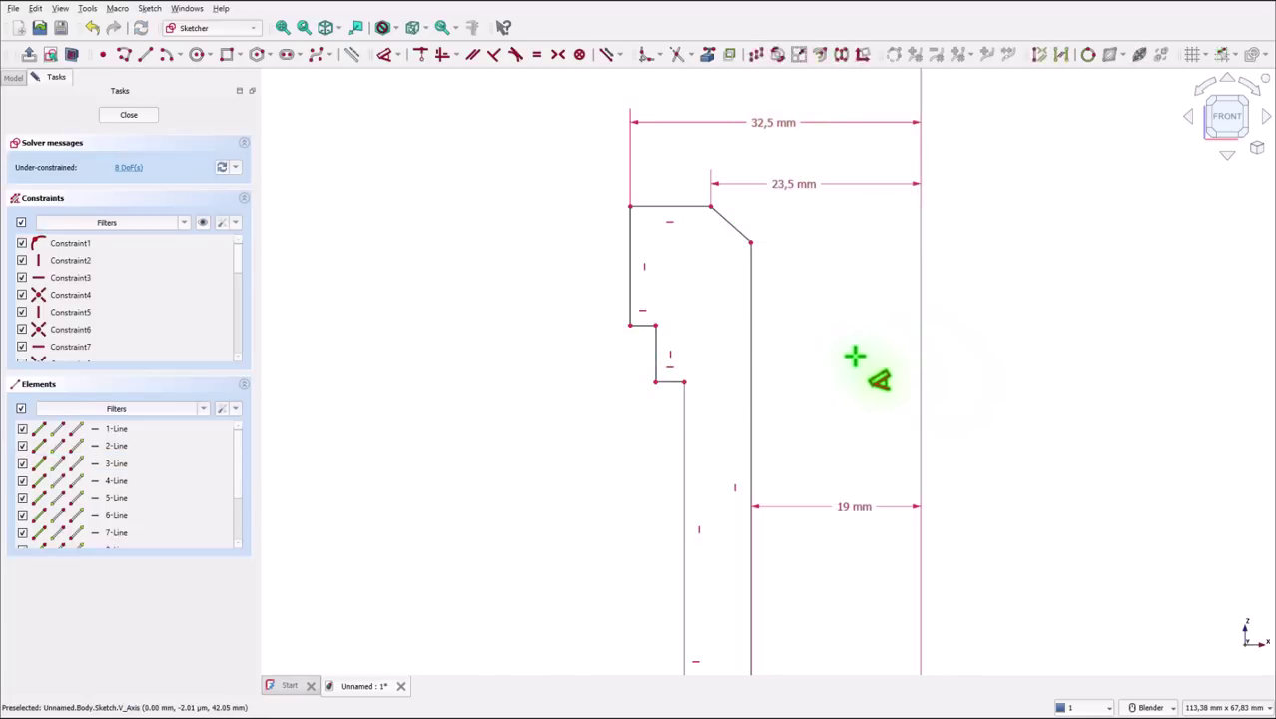
click(657, 348)
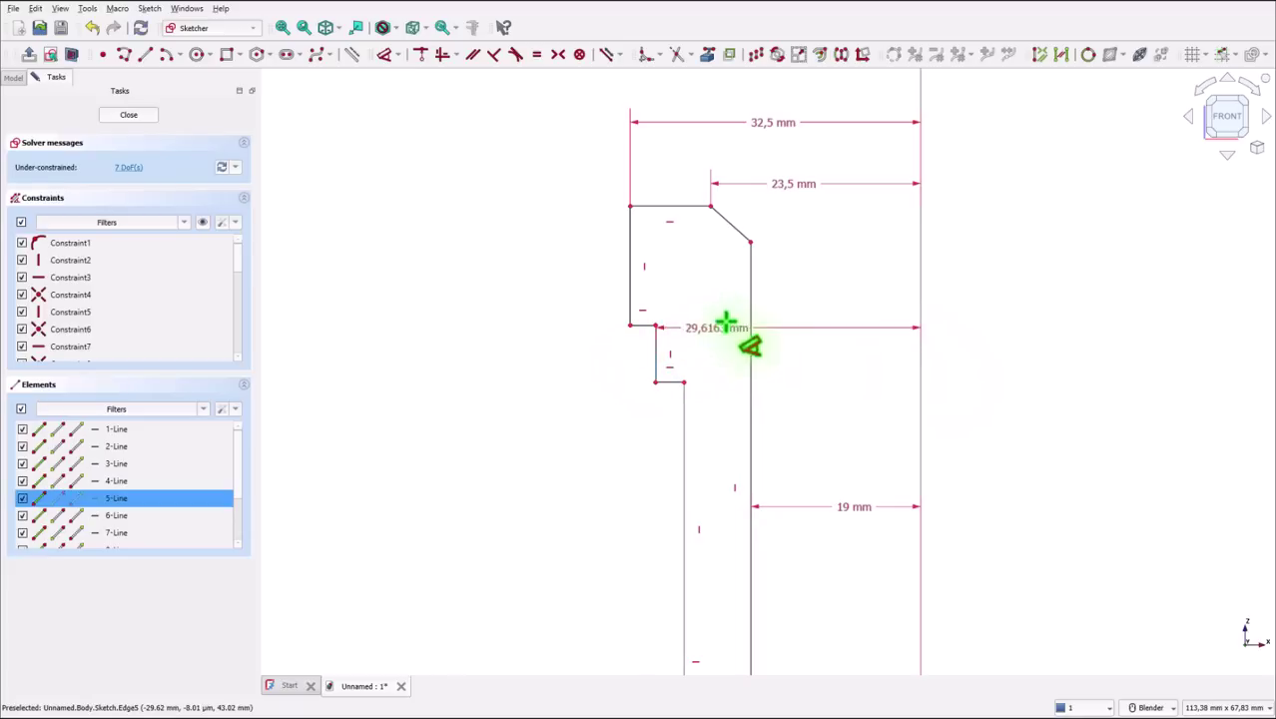
click(796, 275)
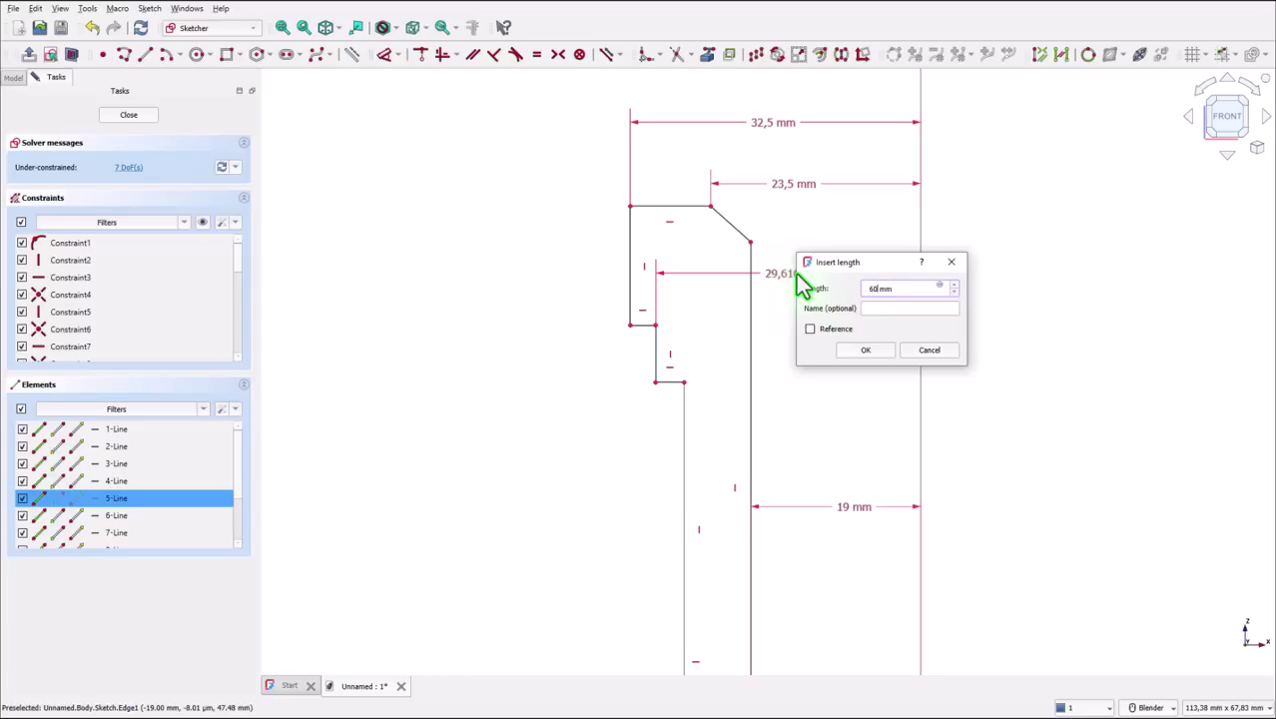
key(Return)
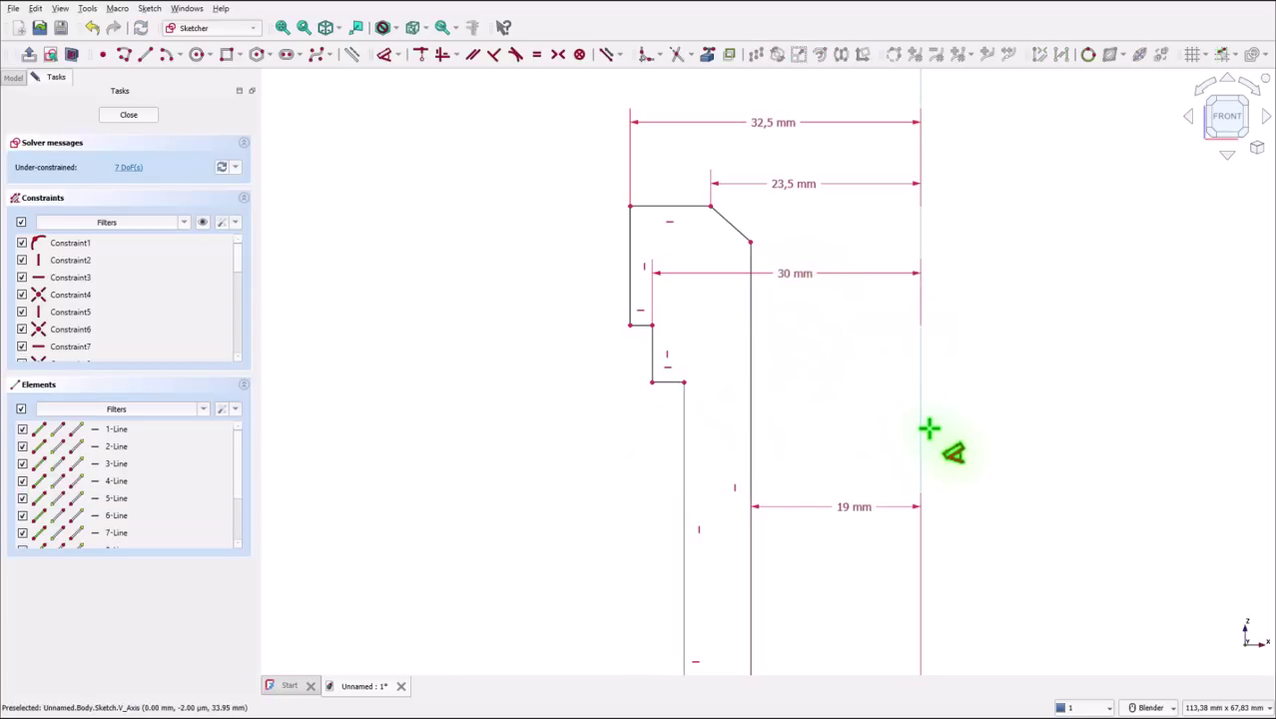
Step: Dimension the lower vertical edge at 25 mm and the bottom-left edge at 24,8 mm from the axis
click(686, 447)
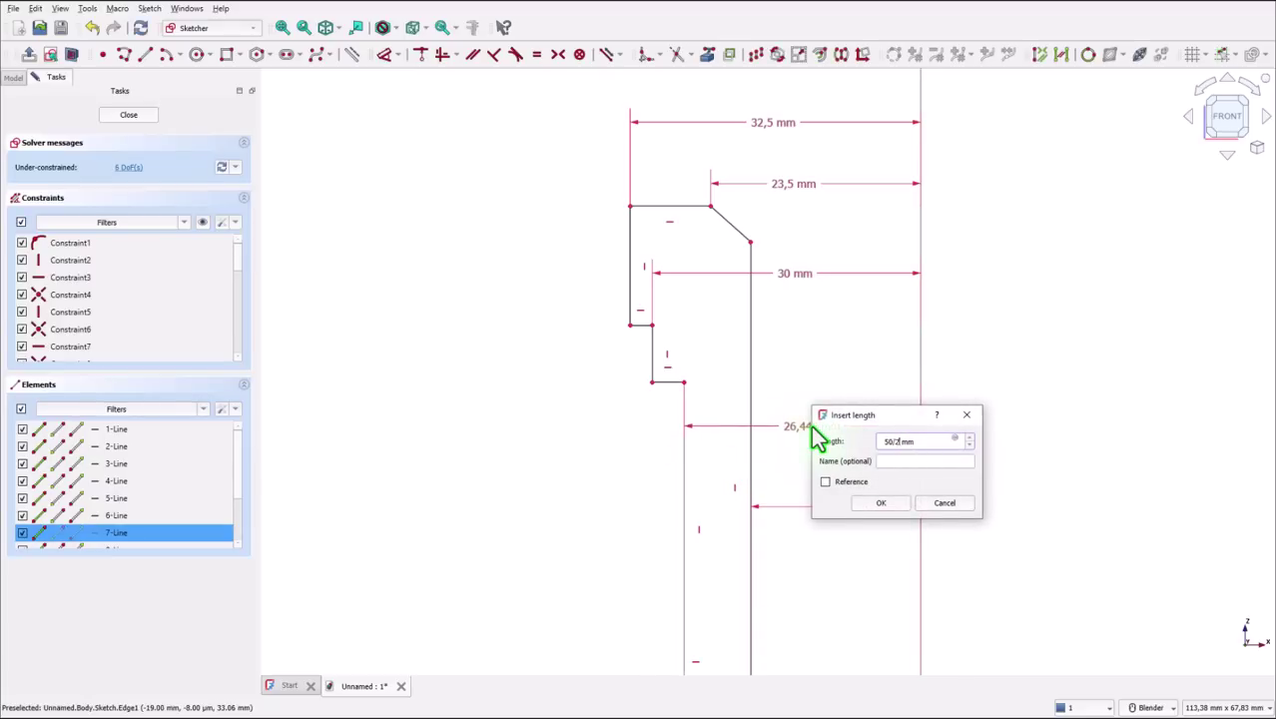
key(Return)
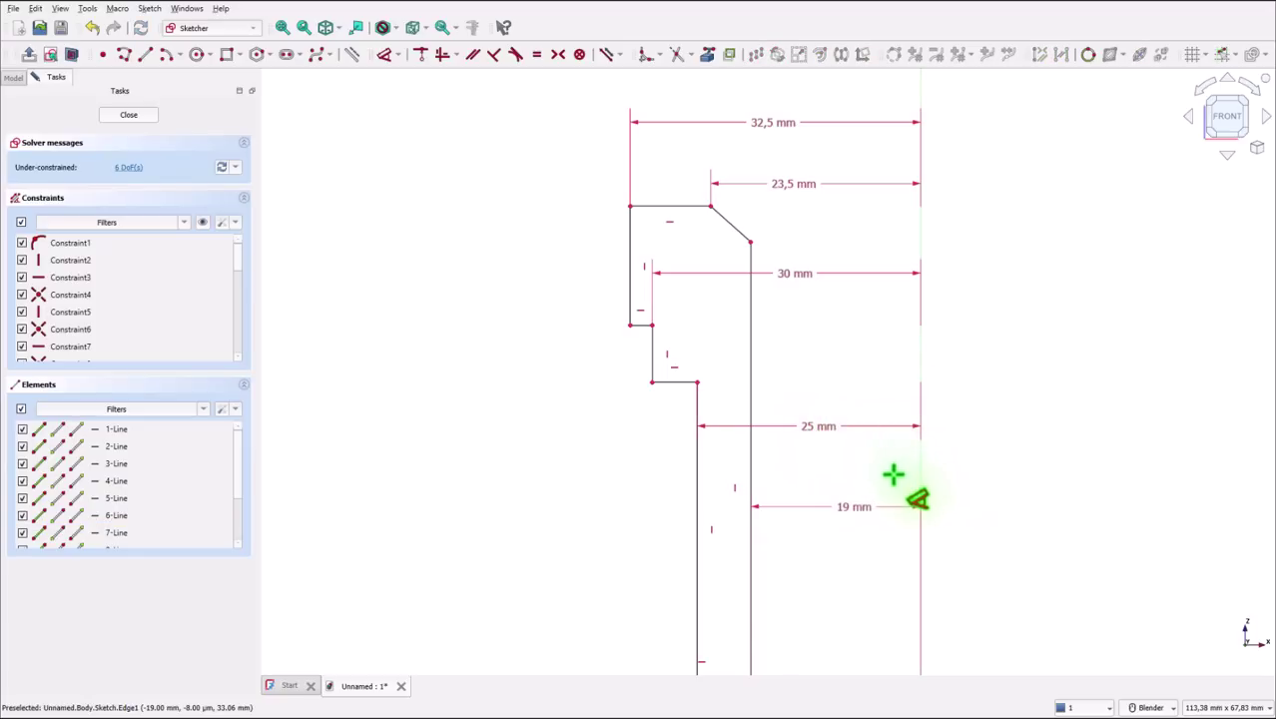
shift+middle_drag(892, 475, 878, 264)
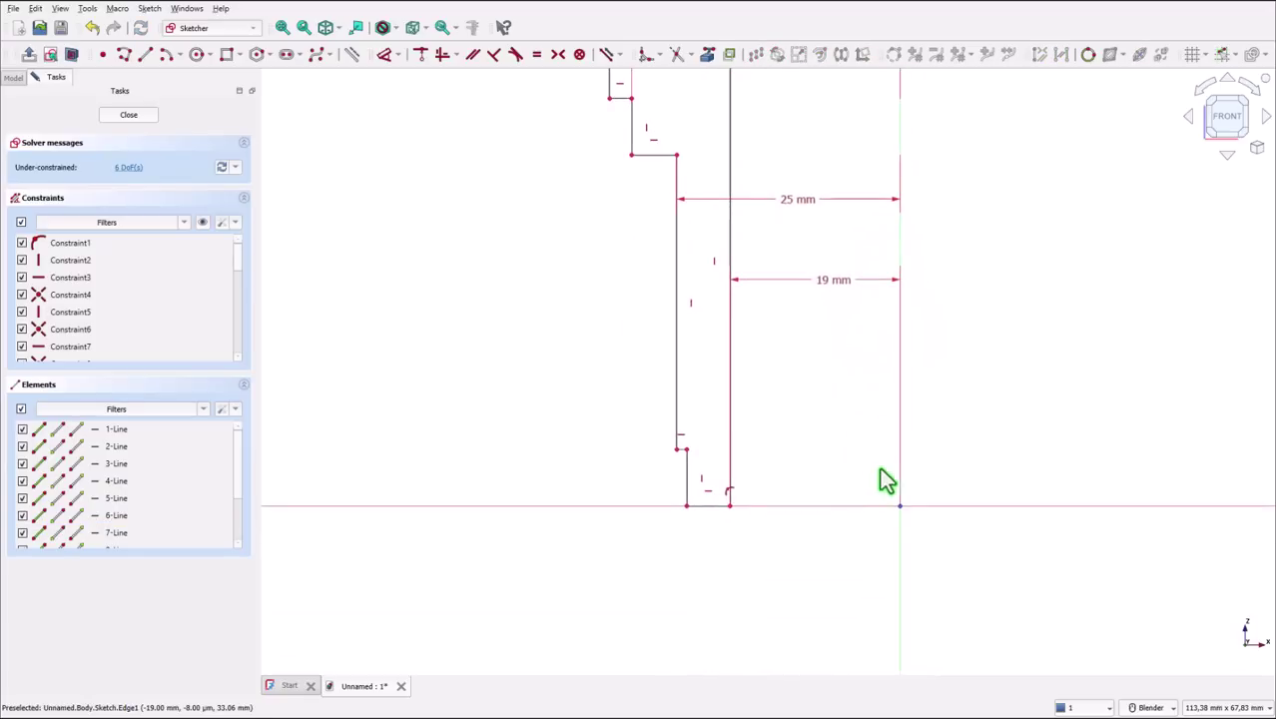
key(l)
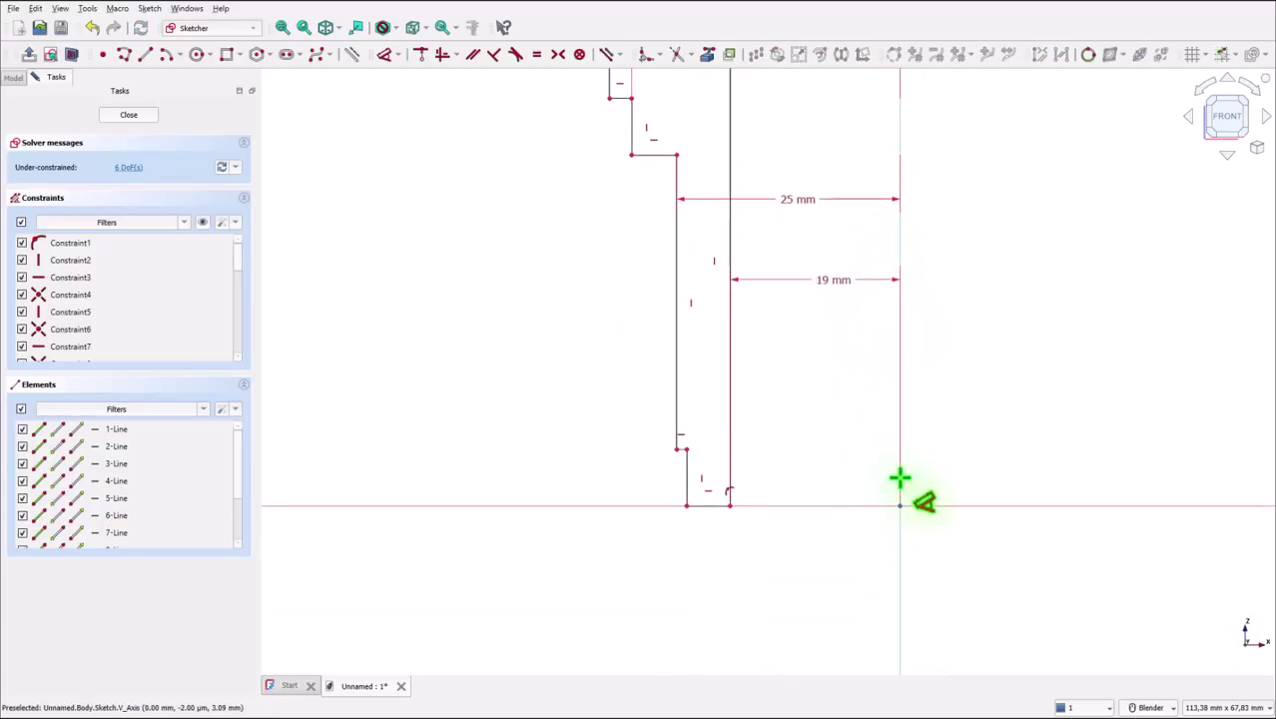
click(686, 481)
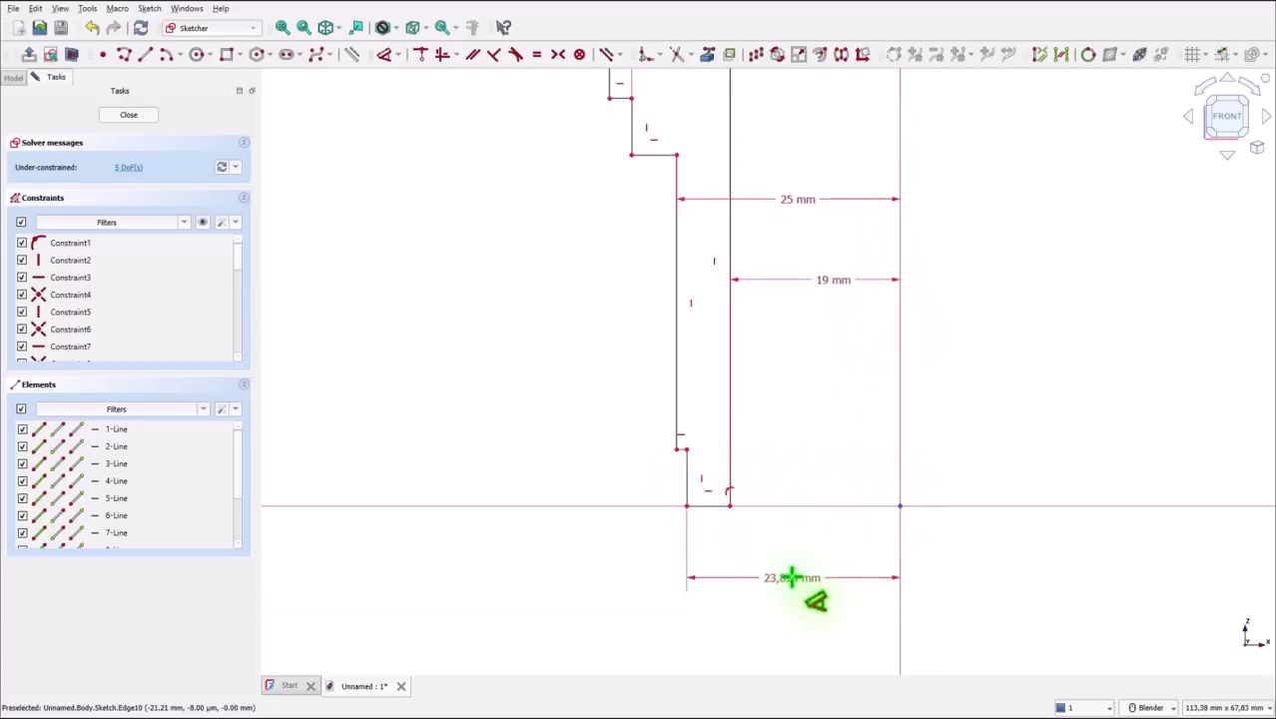
click(789, 574)
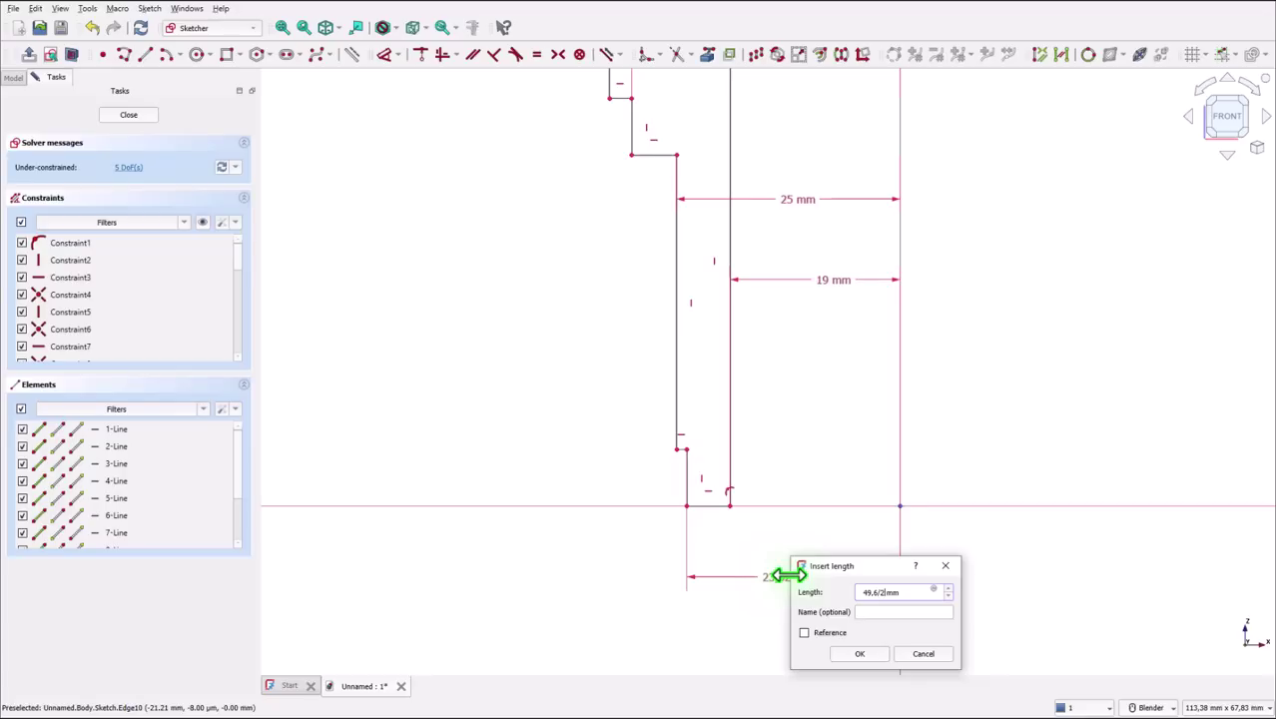
click(853, 655)
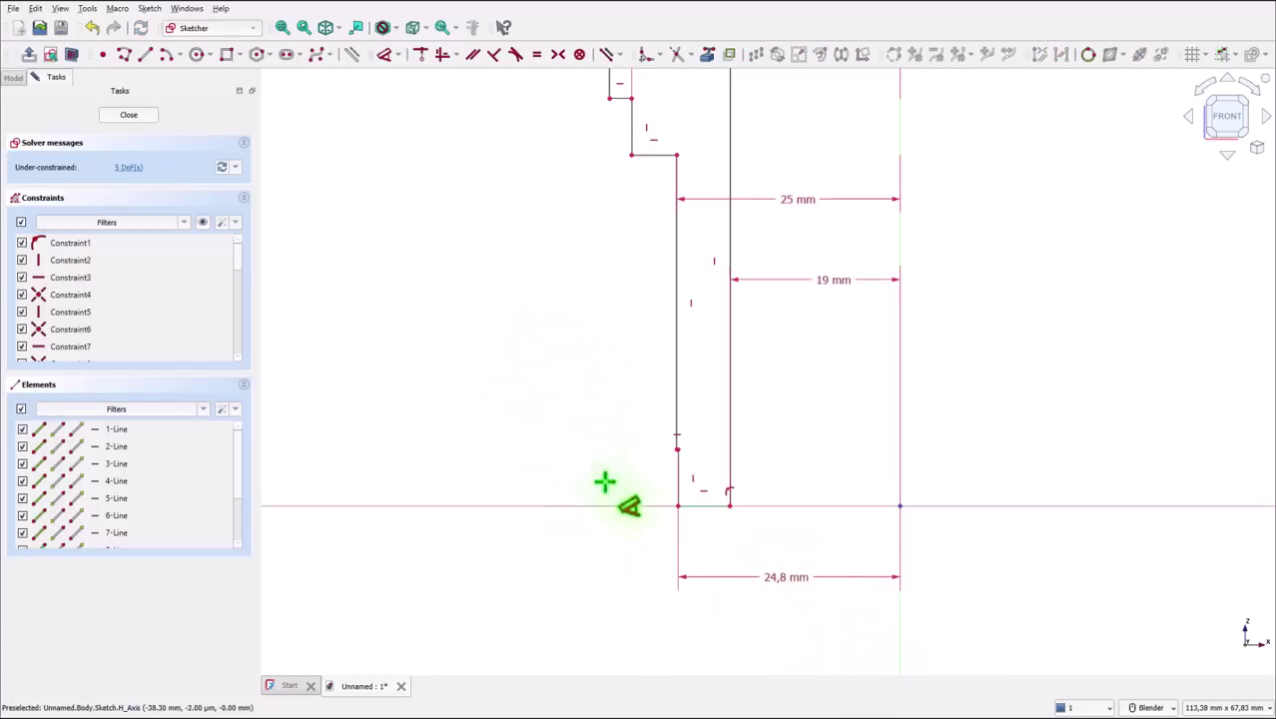
Step: Give the short bottom-left vertical edge a 4 mm height and the flange a 16 mm height
click(673, 475)
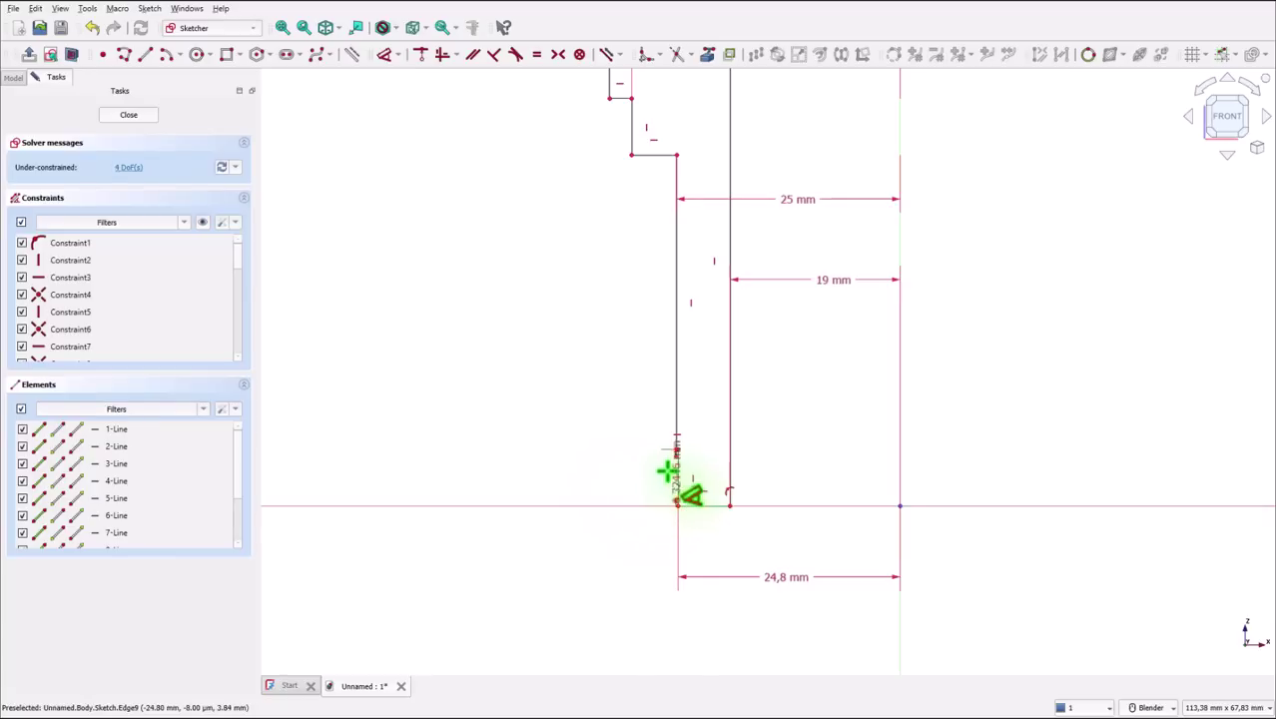
click(627, 467)
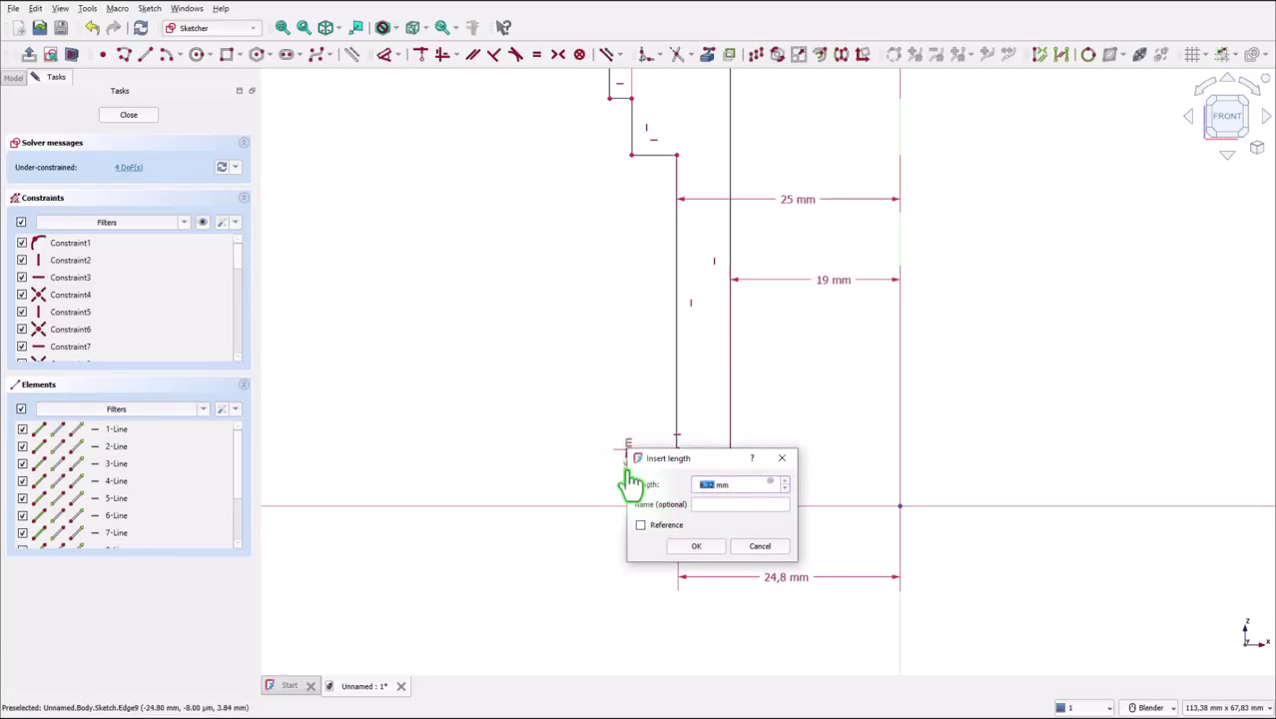
key(Return)
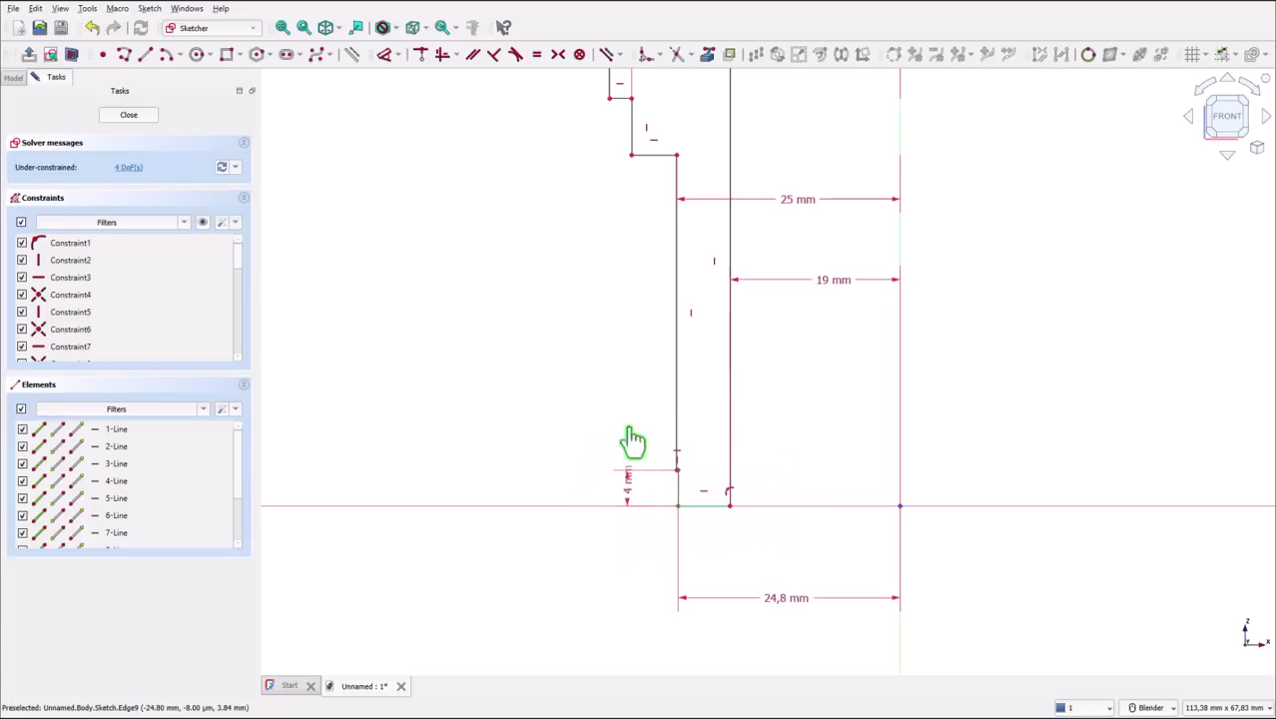
click(649, 156)
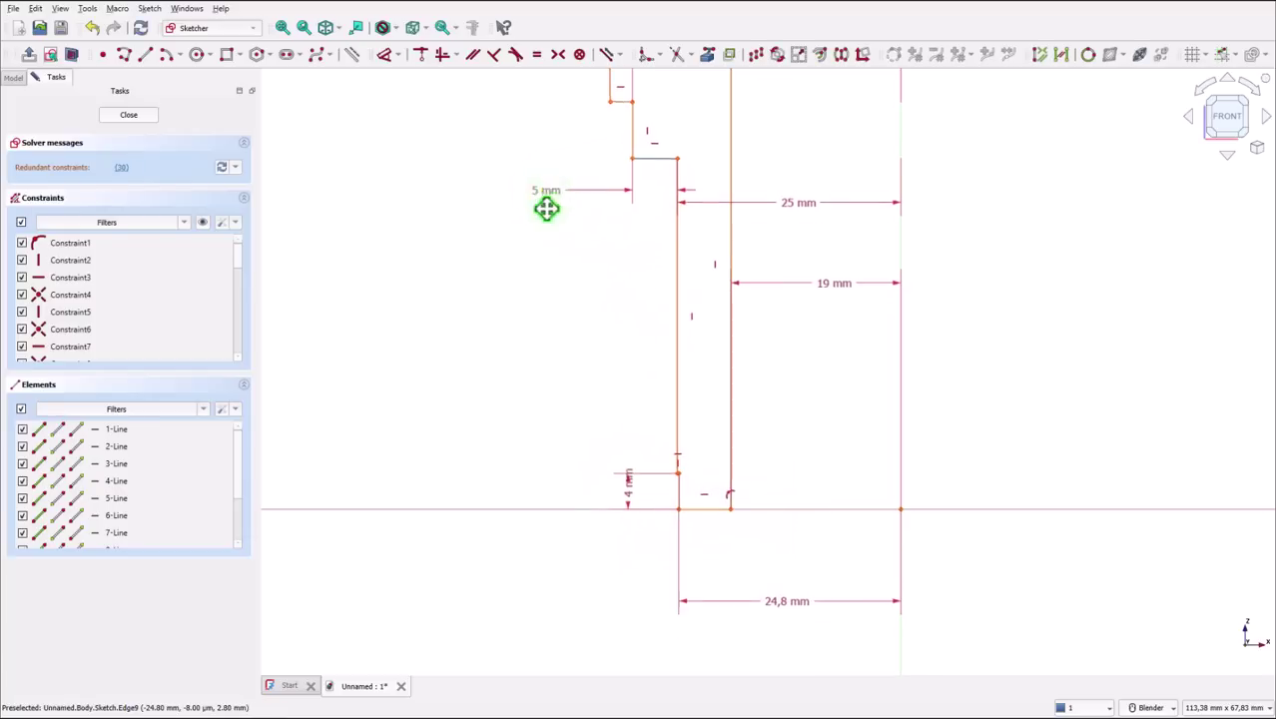
mouse_move(541, 204)
shift+middle_down()
mouse_move(561, 411)
mouse_move(584, 456)
shift+middle_up()
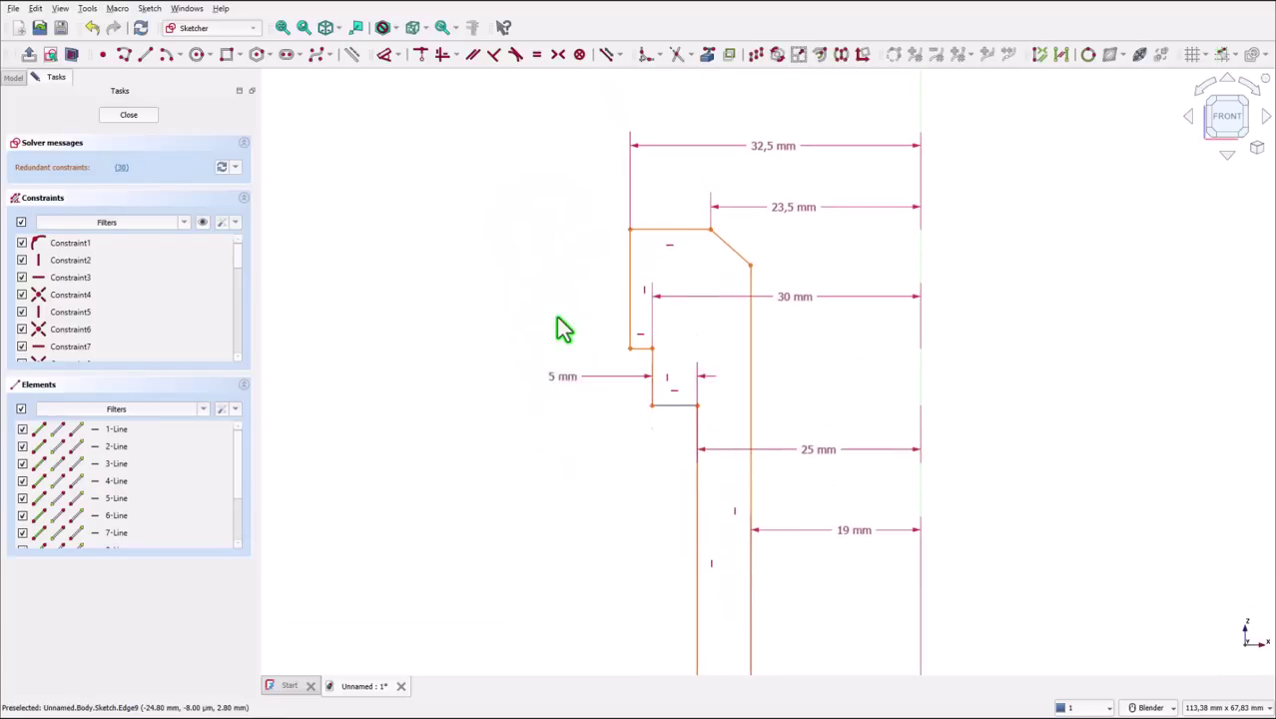
click(645, 229)
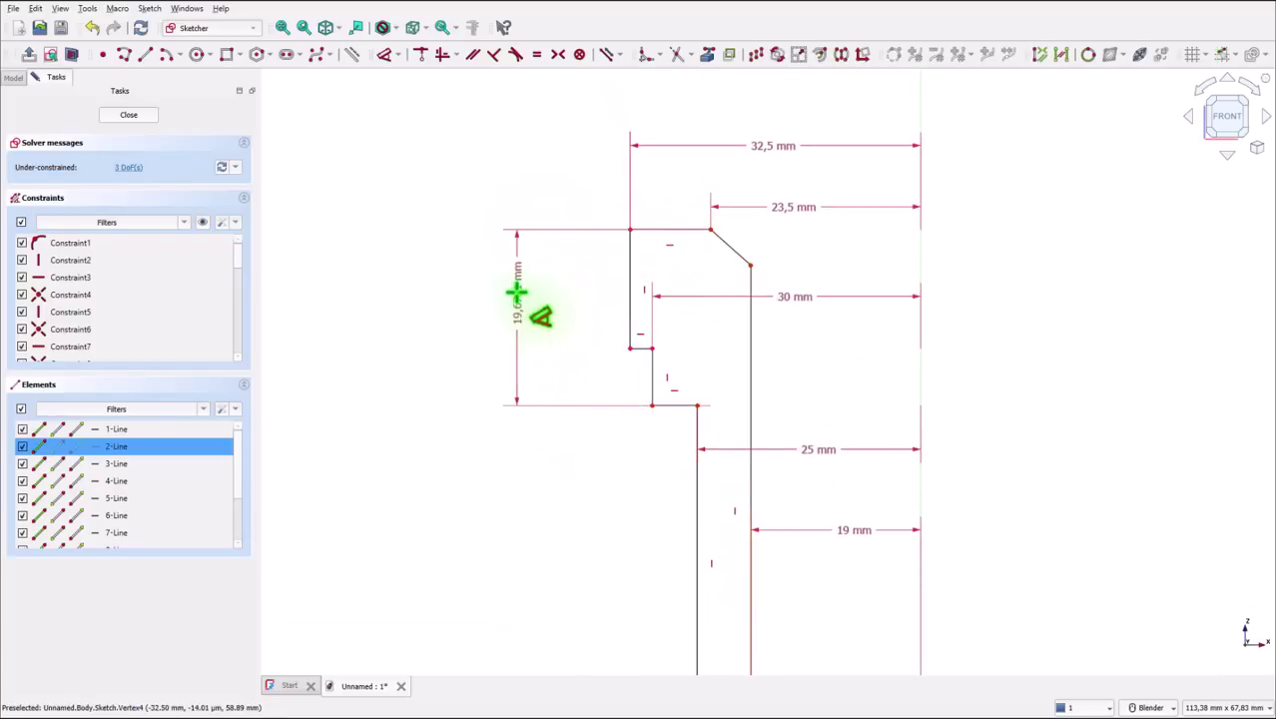
click(515, 292)
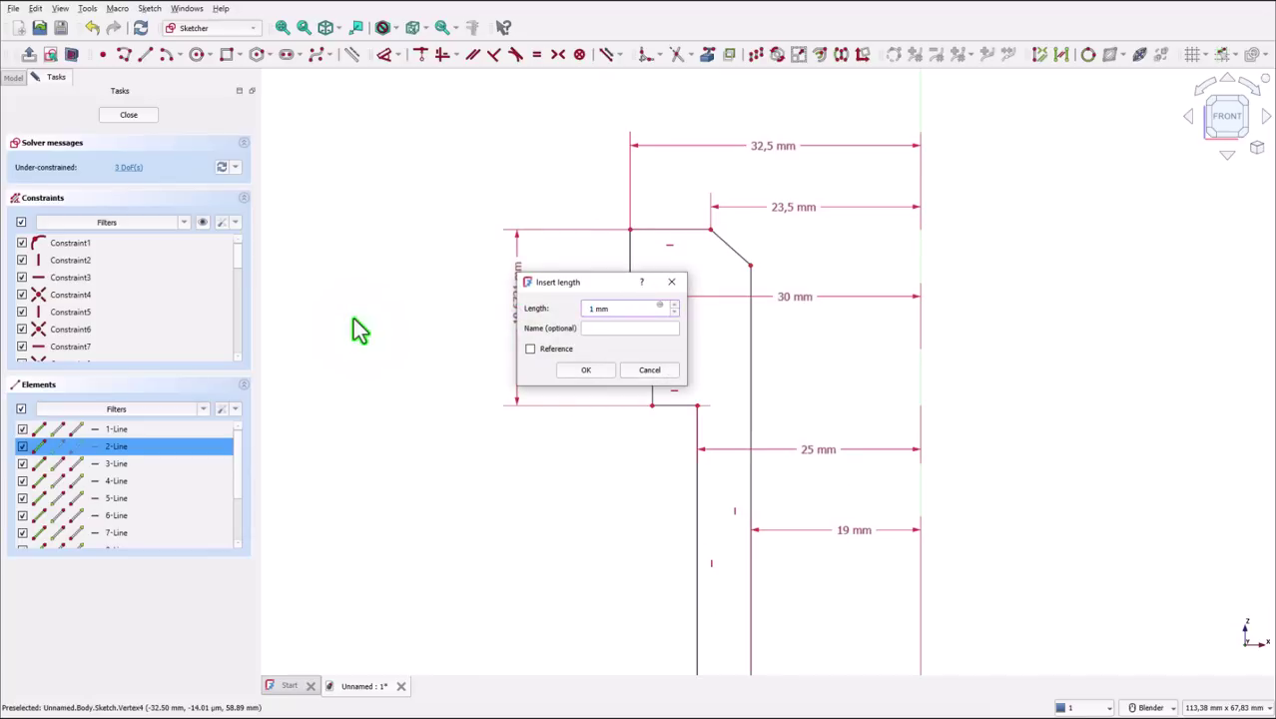
key(Return)
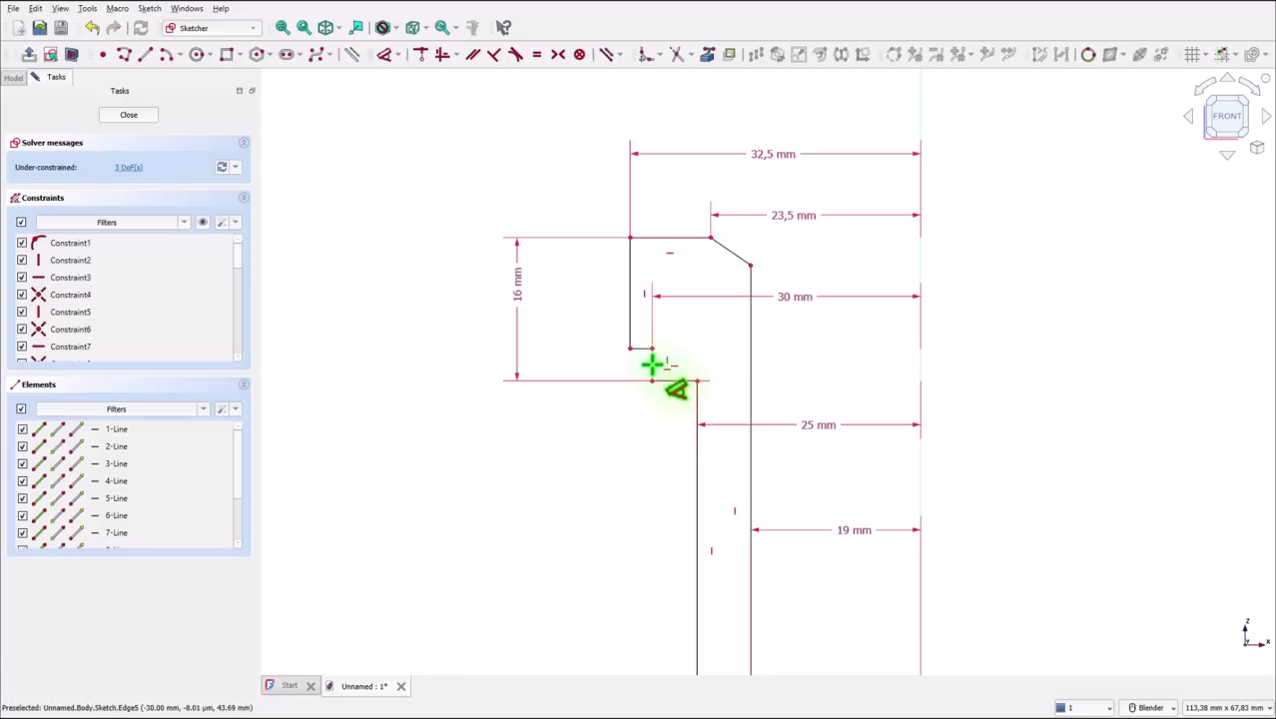
Step: Set the short inner step edge to 2 mm, then select the slanted chamfer edge
click(571, 362)
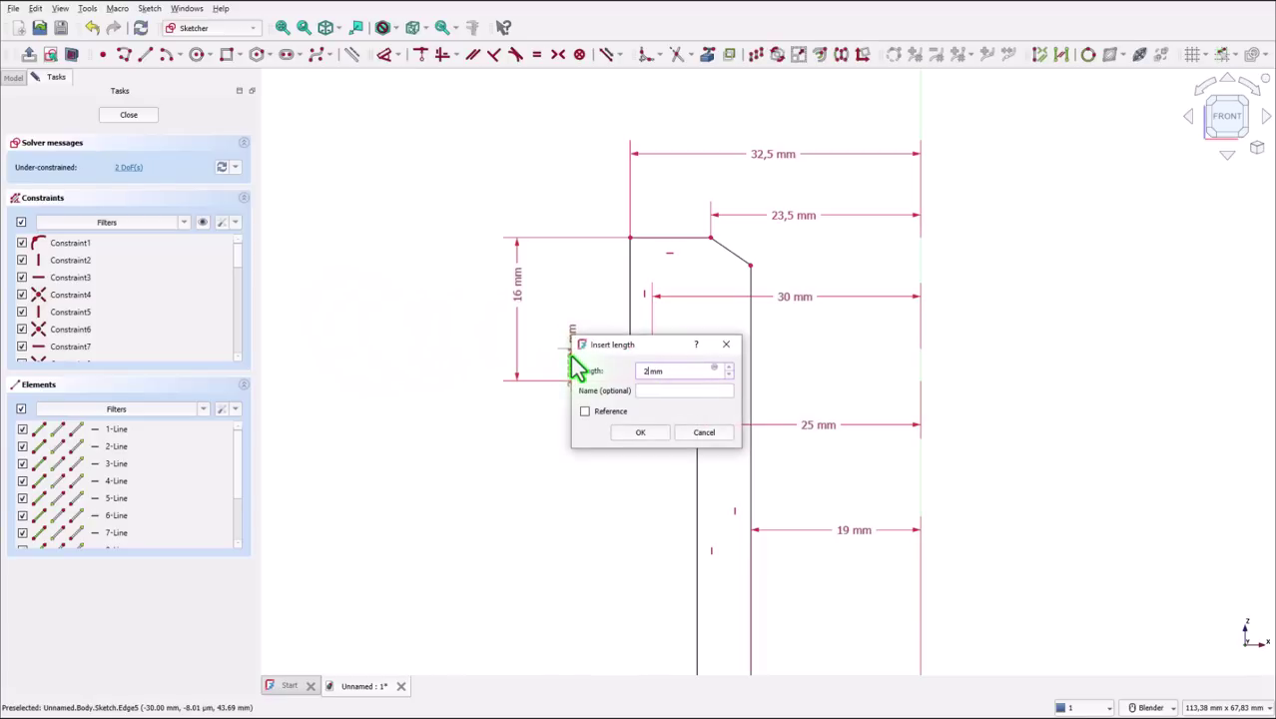
text(2)
key(Return)
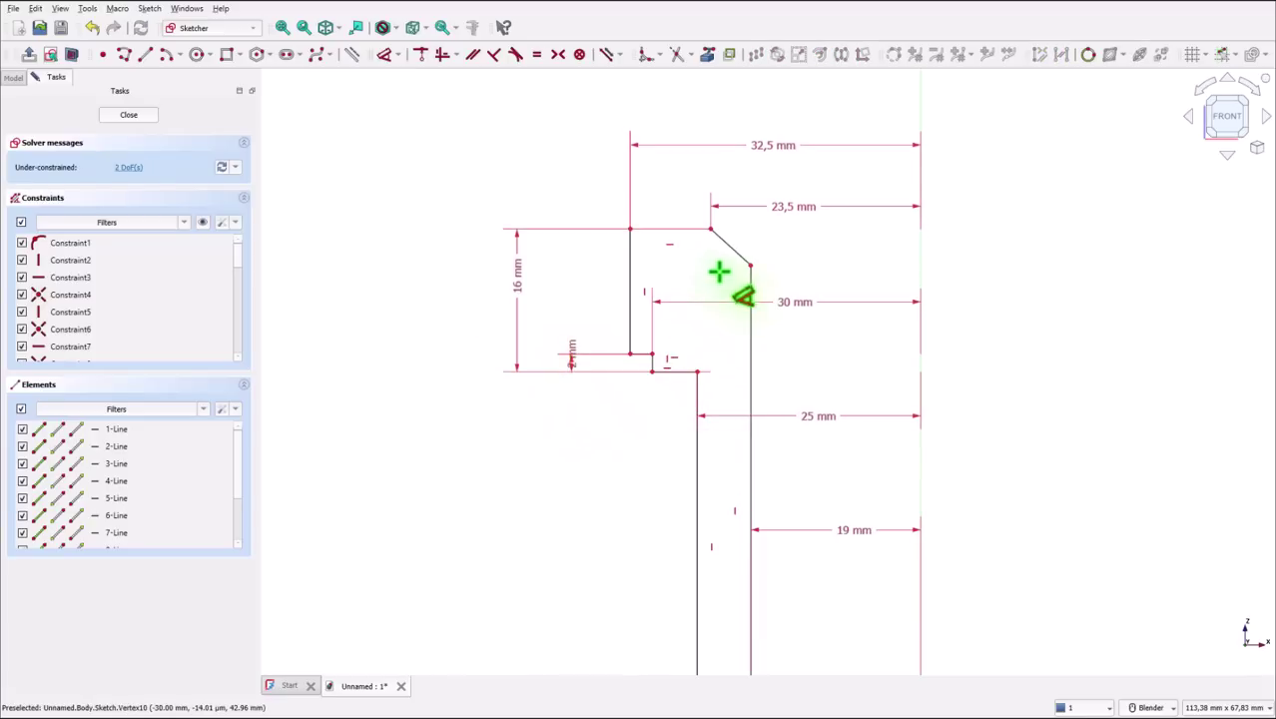
click(722, 241)
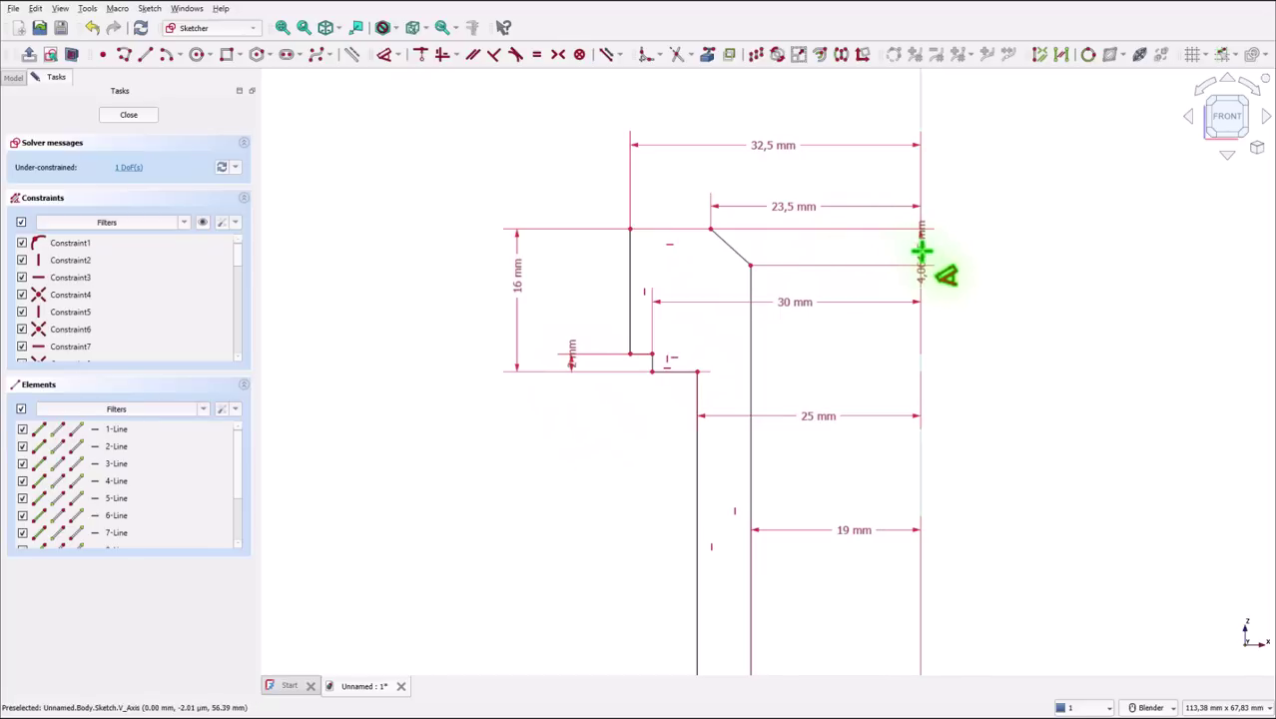
Step: Set the chamfer's angle dimension to 120°
click(751, 119)
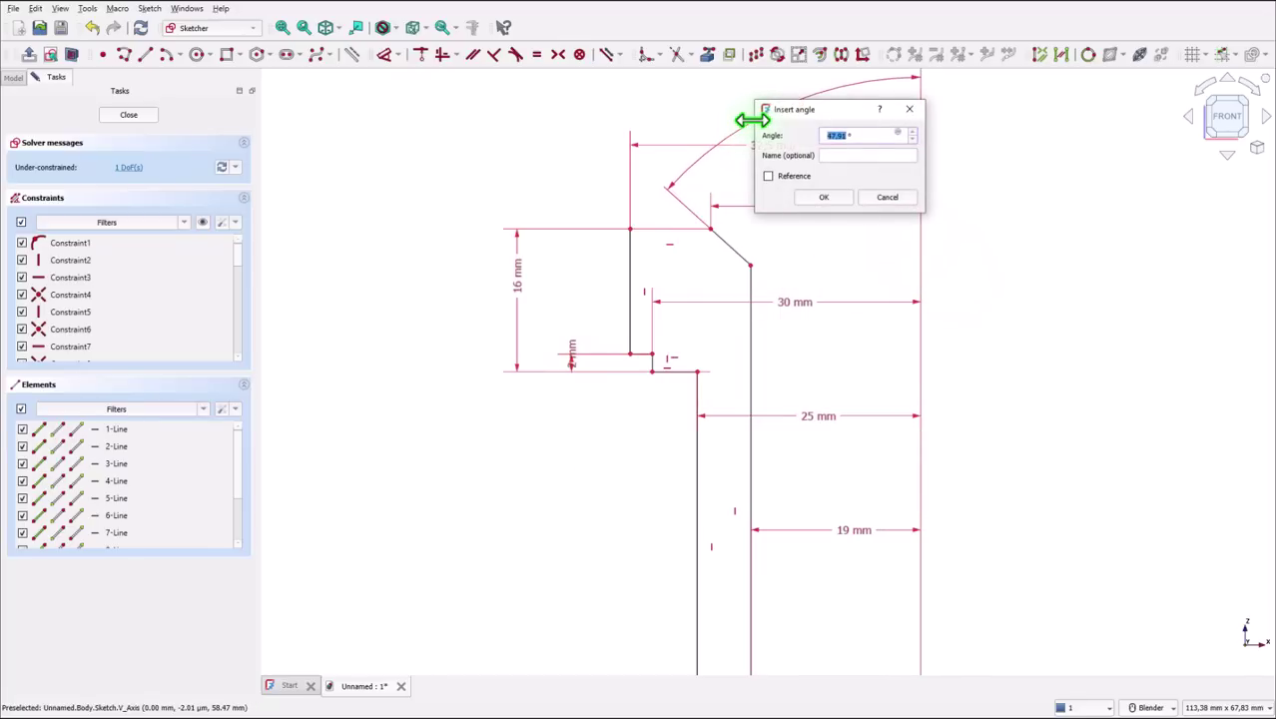
text(120/2)
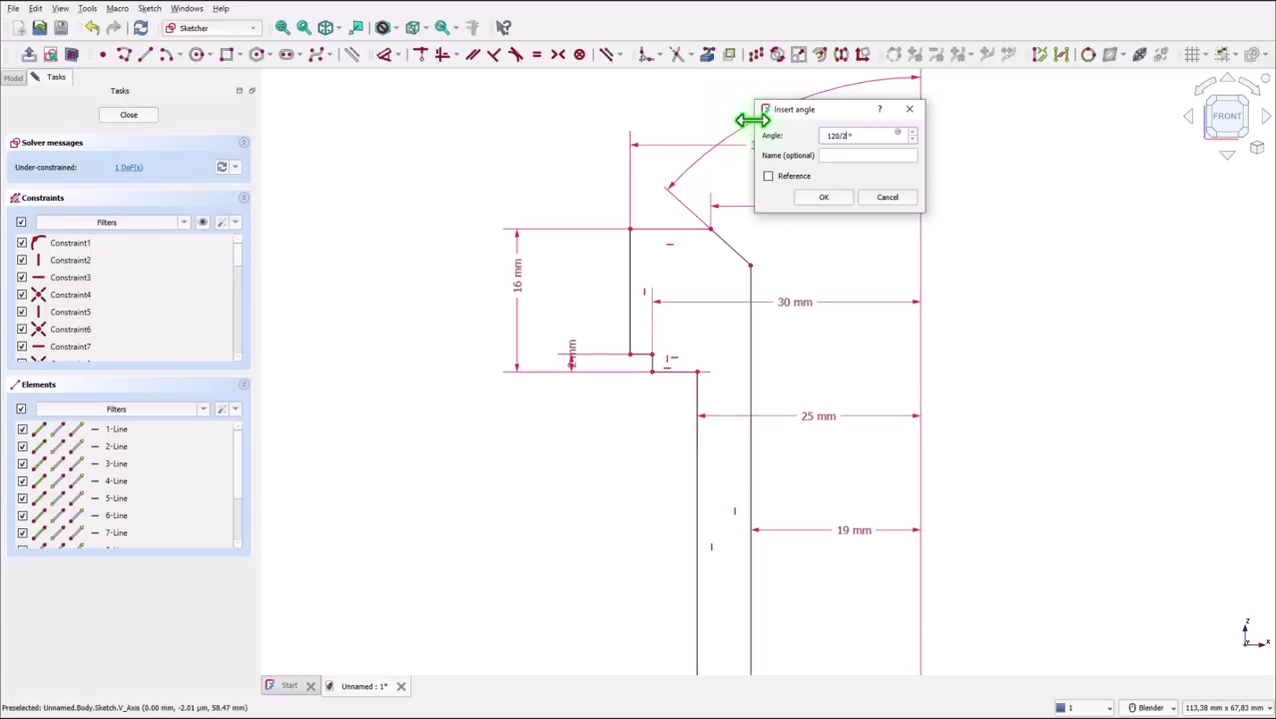
key(Return)
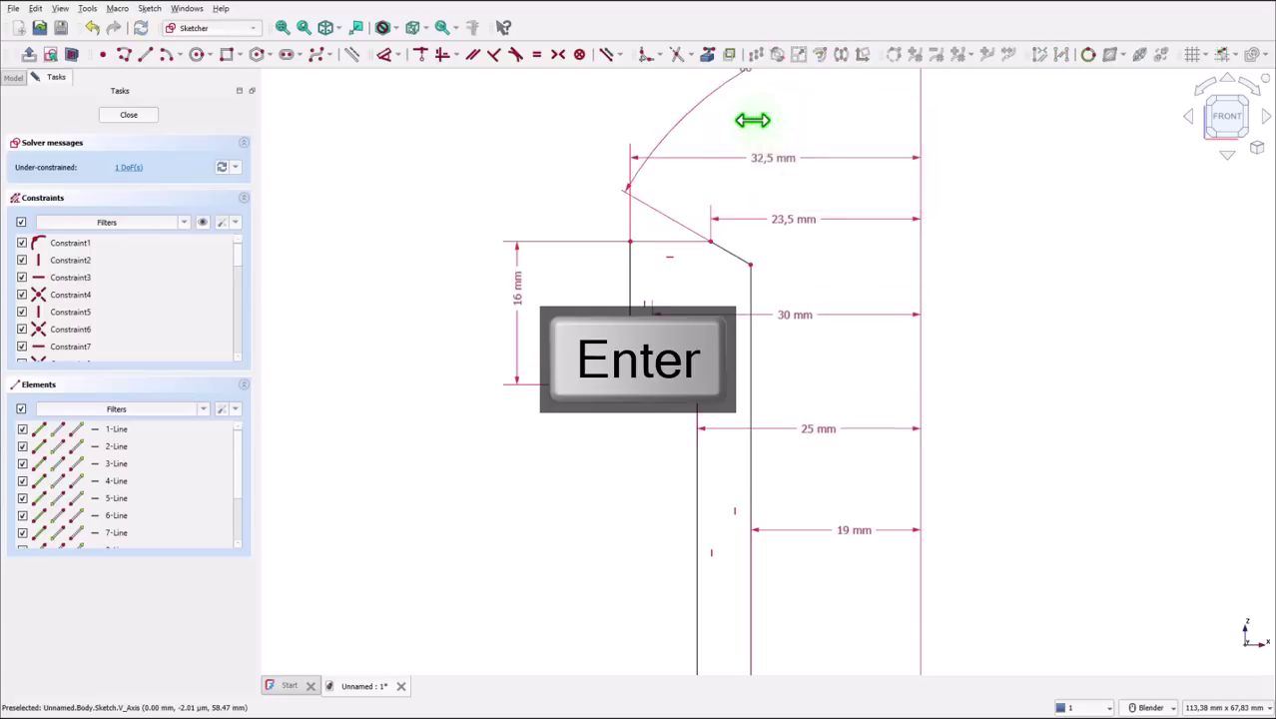
Step: Fix the overall profile height at 56 mm from the top edge to the bottom vertex
click(284, 28)
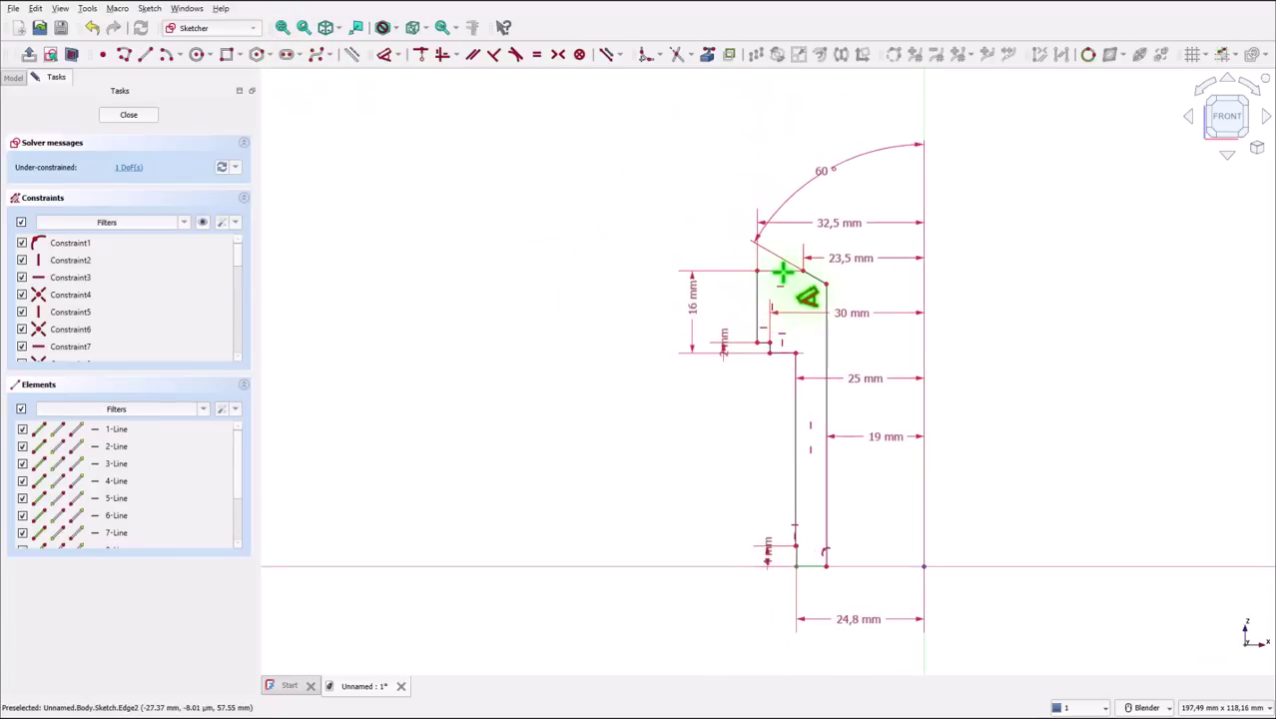
click(666, 424)
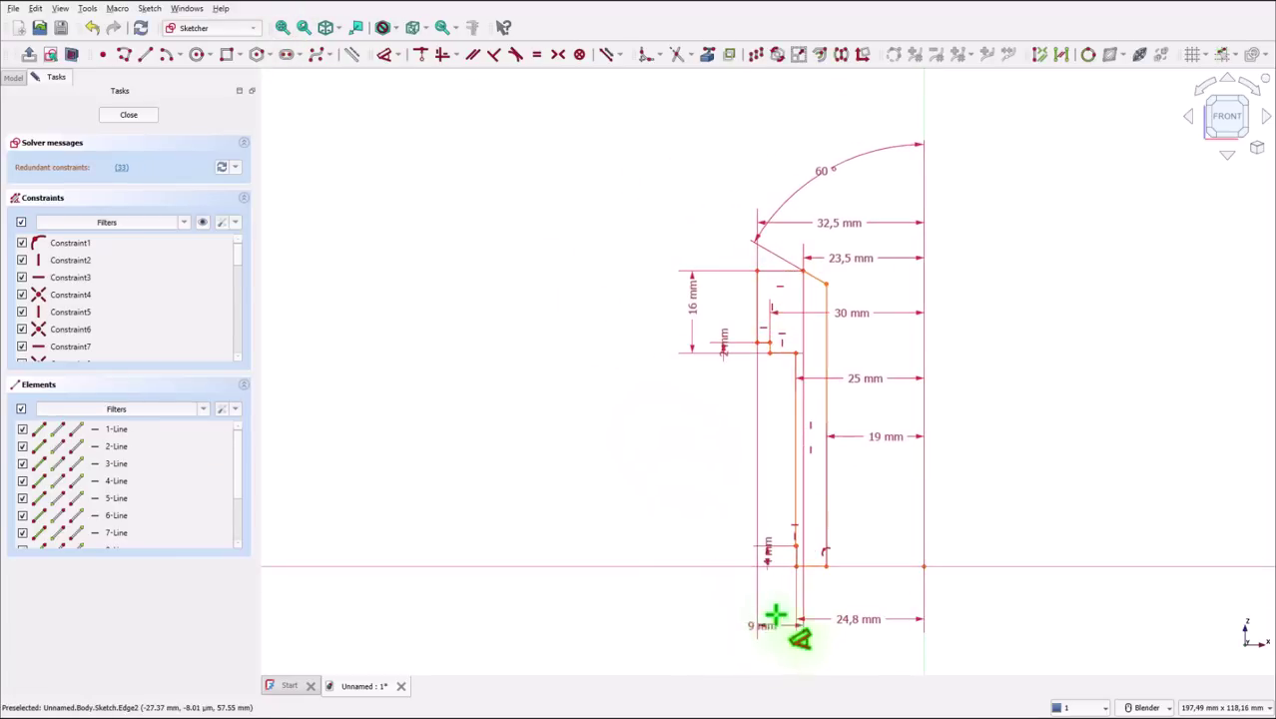
click(815, 565)
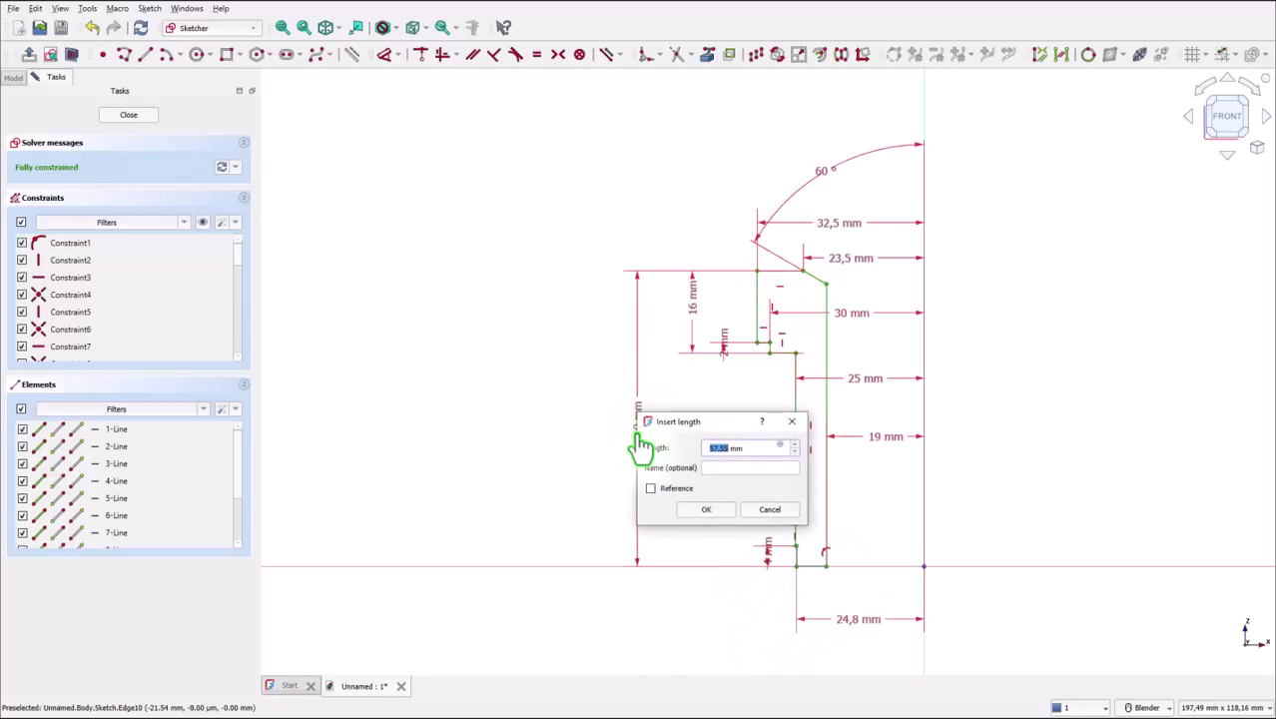
text(56)
key(Return)
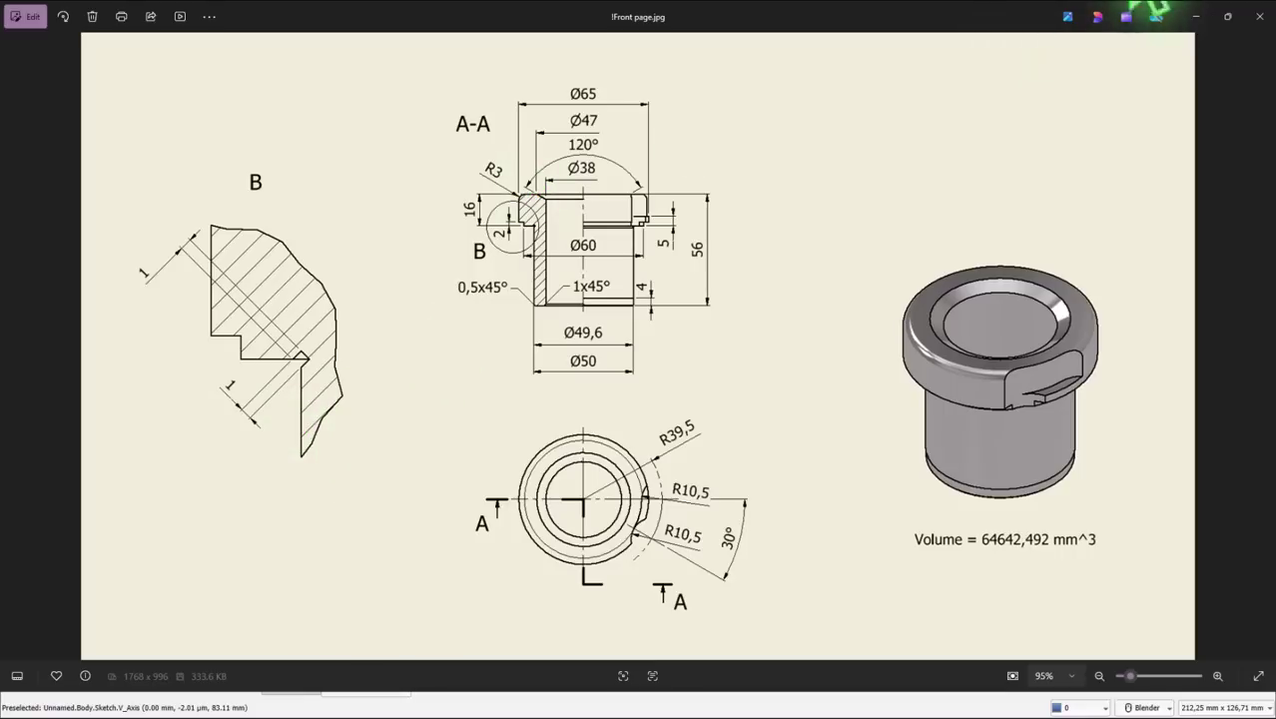
Step: Switch from the Photos reference drawing back to the FreeCAD sketch
key(alt+Tab)
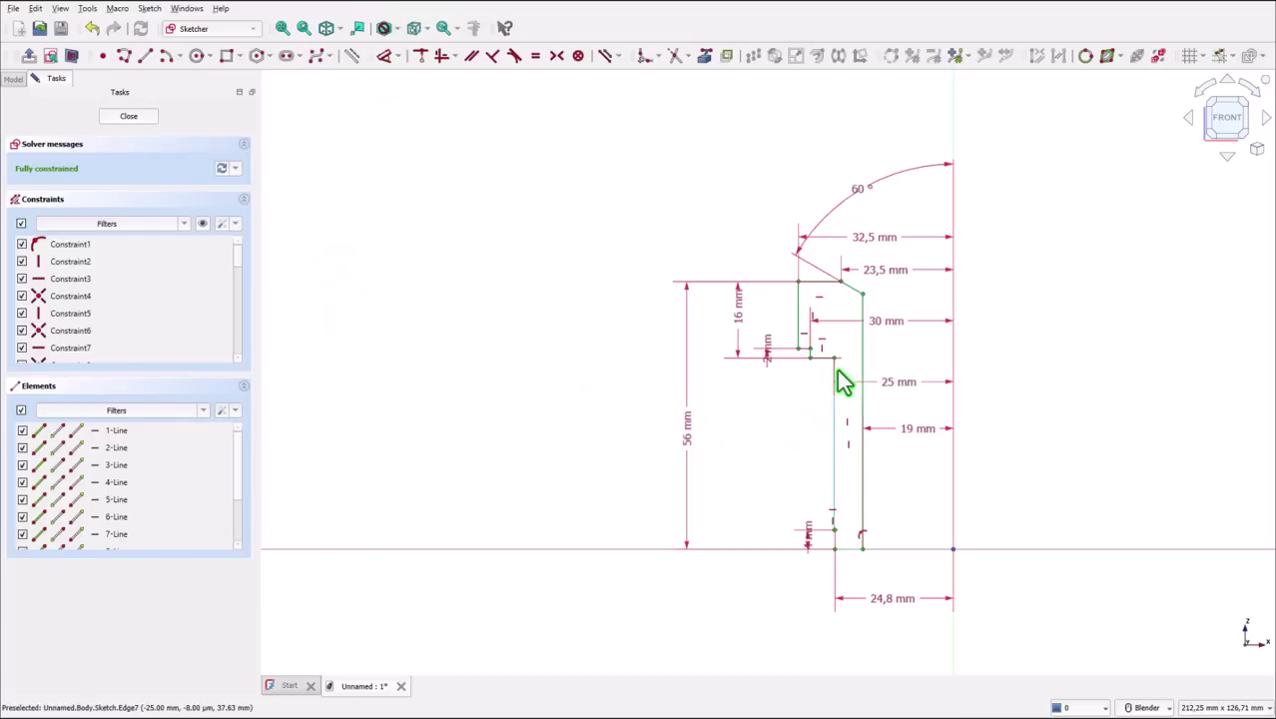
Step: Draw a closed four-line diamond around the inner step corner, closing on its first point
scroll(841, 379, down, 2)
scroll(840, 379, up, 6)
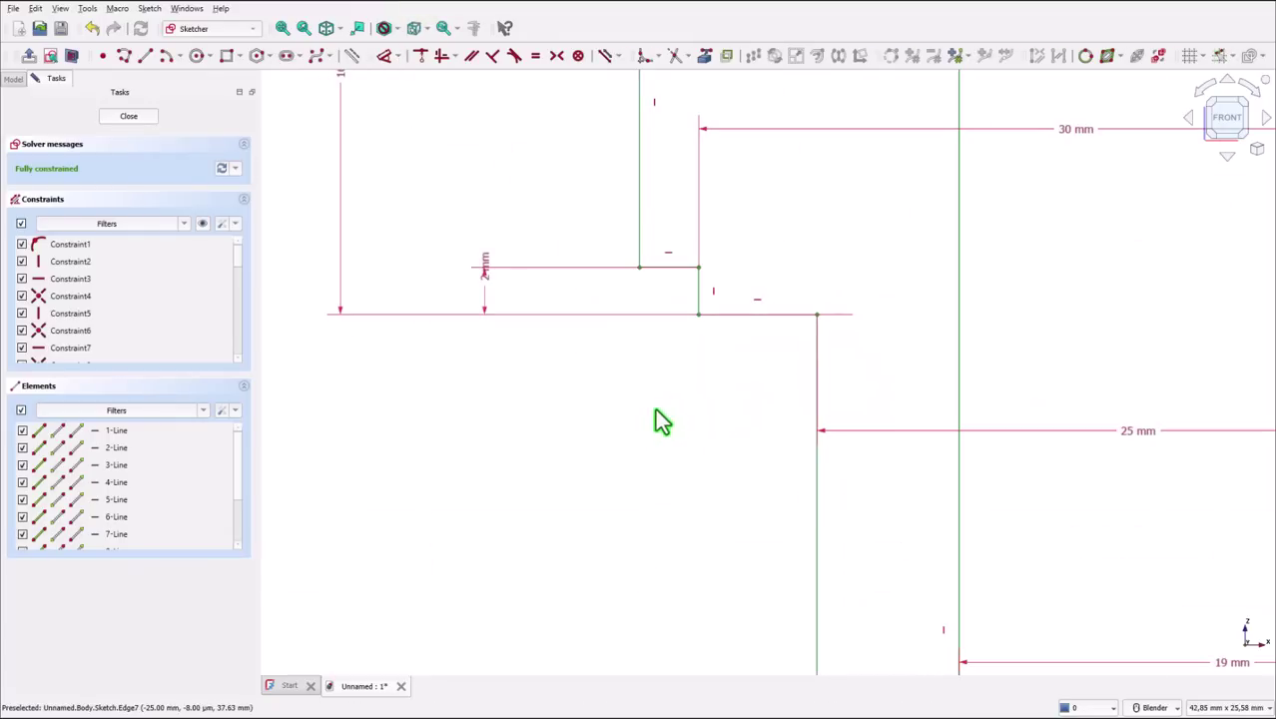
click(122, 57)
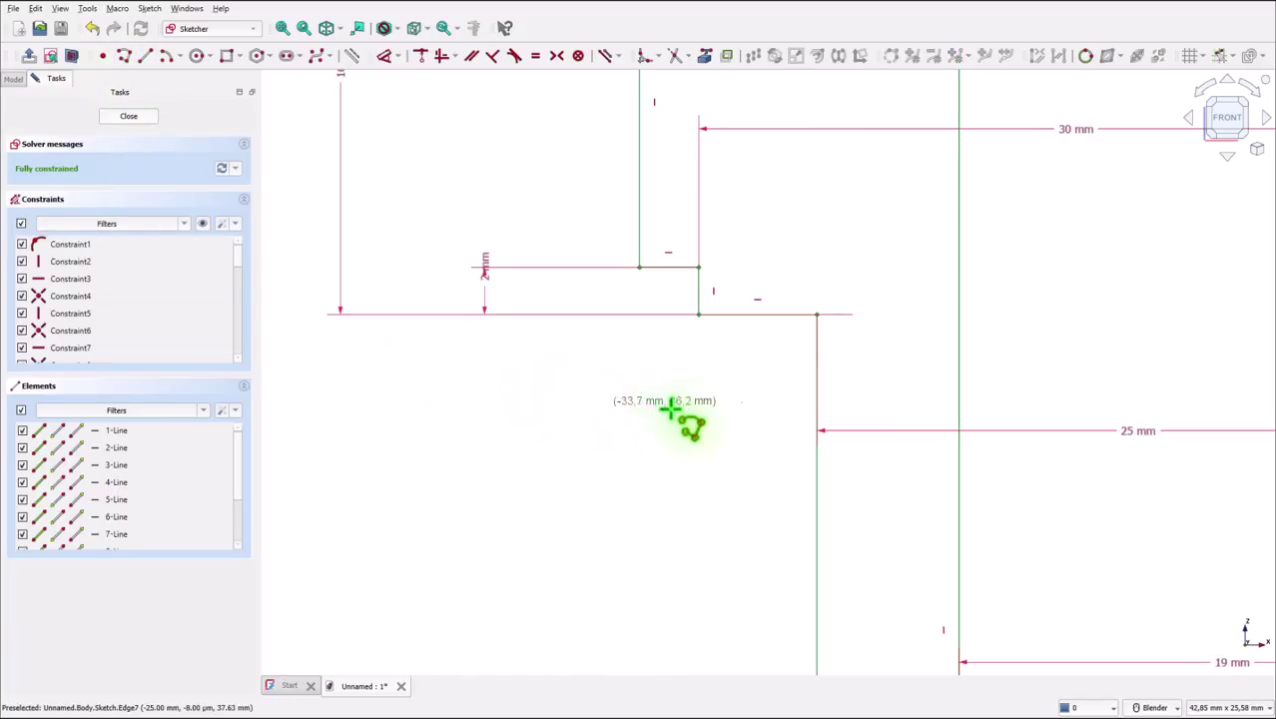
click(796, 303)
click(814, 286)
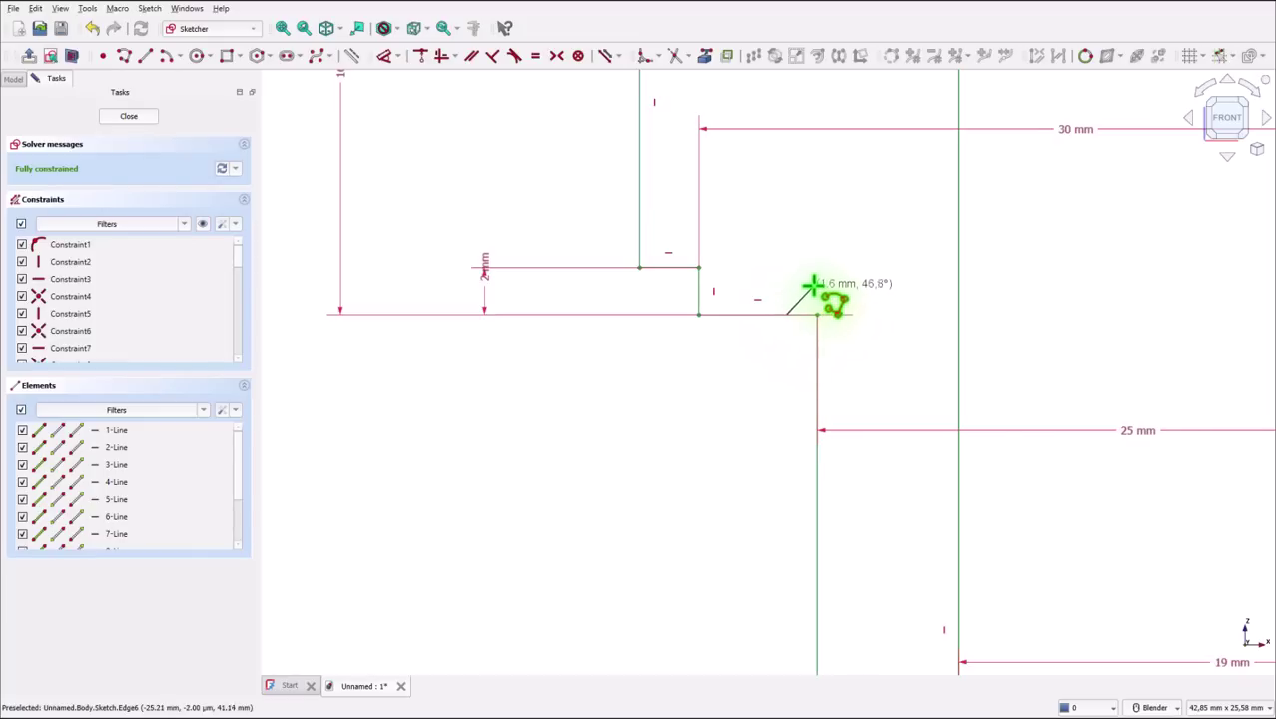
click(854, 316)
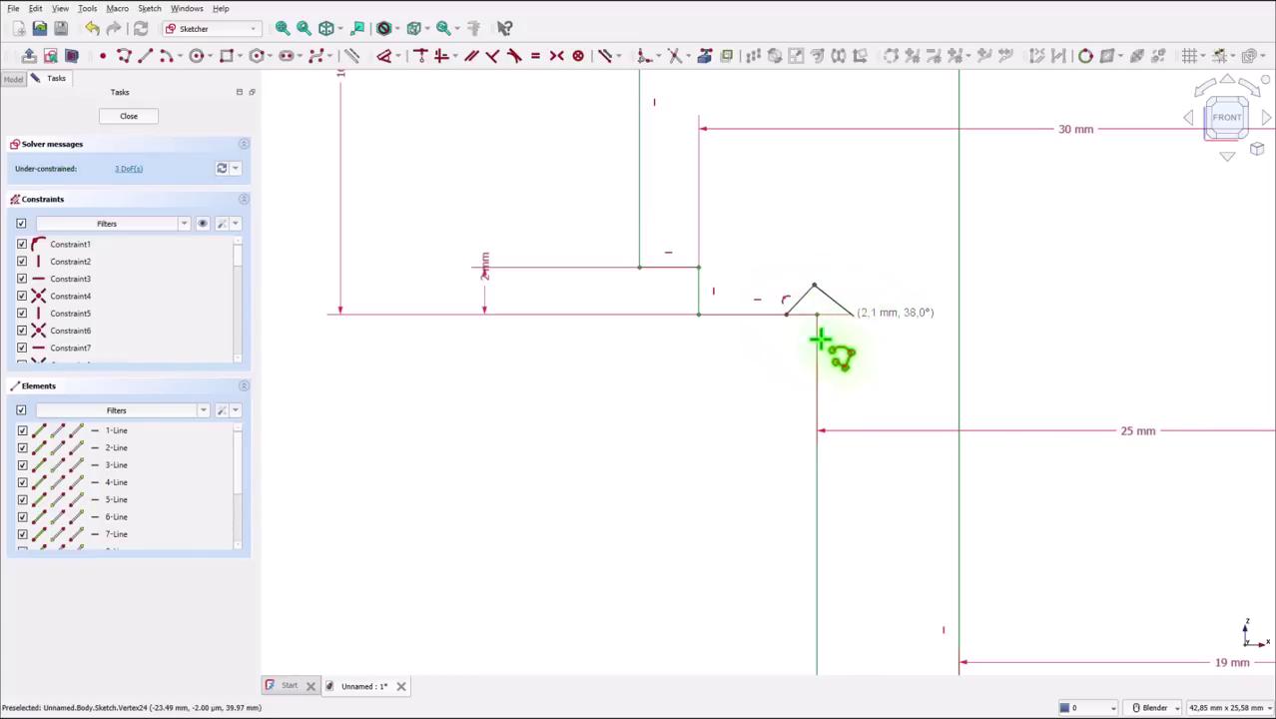
click(817, 343)
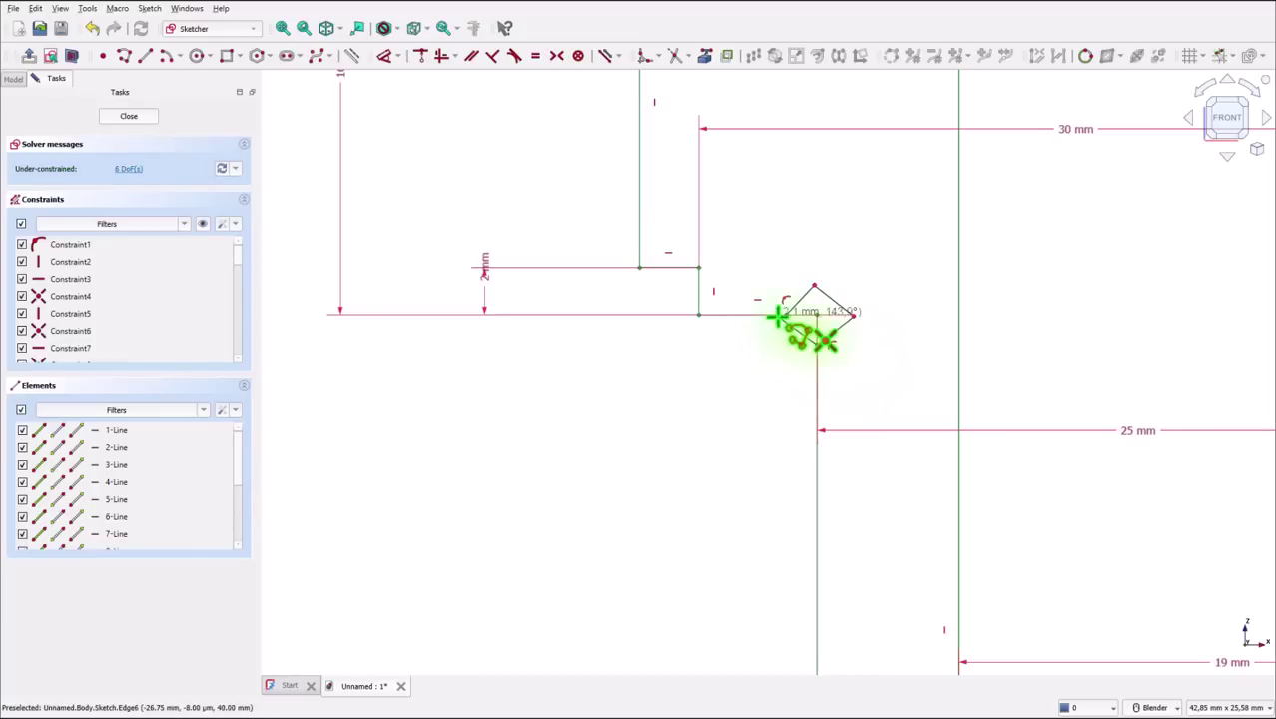
click(782, 316)
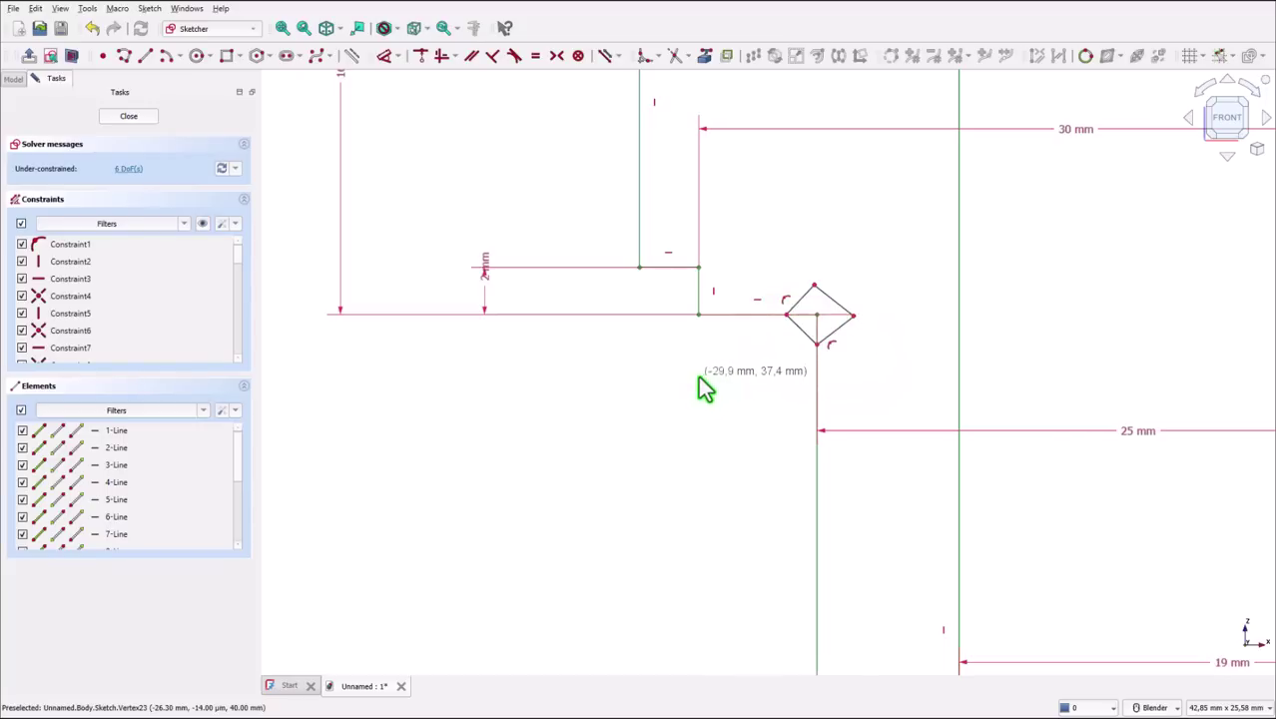
Step: Make the diamond's upper edges equal and its adjacent edges perpendicular
click(535, 57)
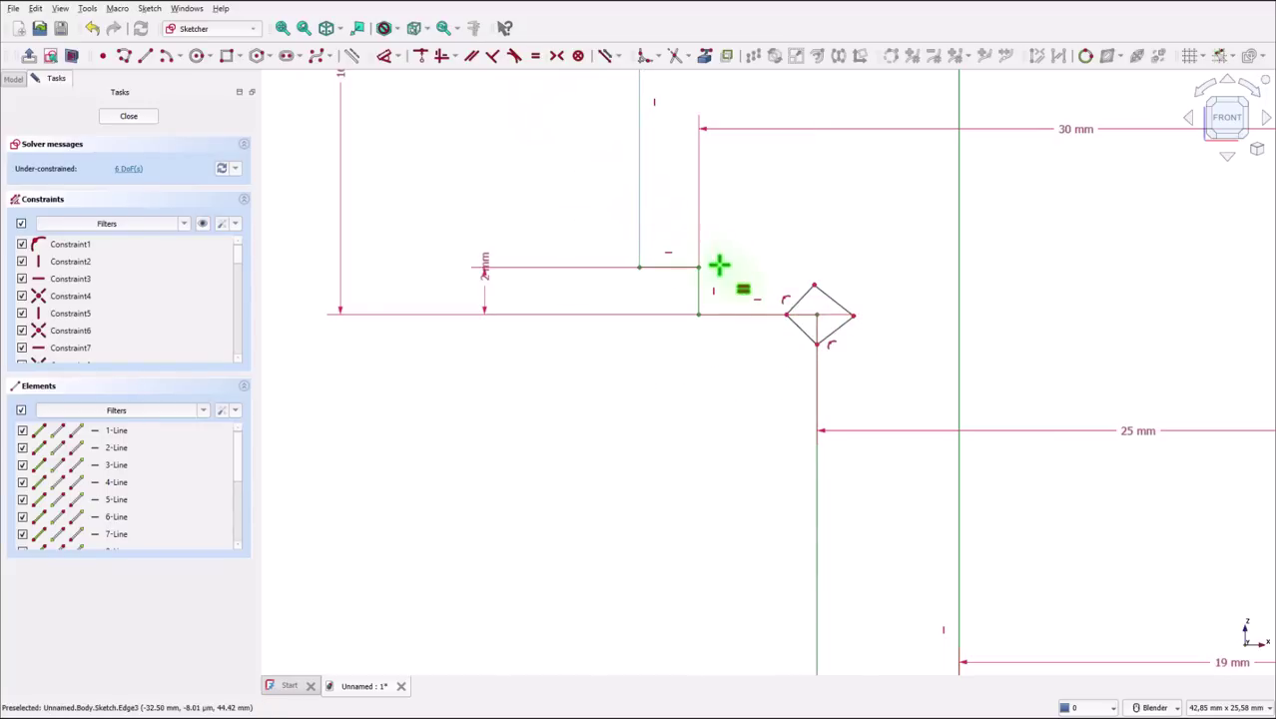
click(832, 297)
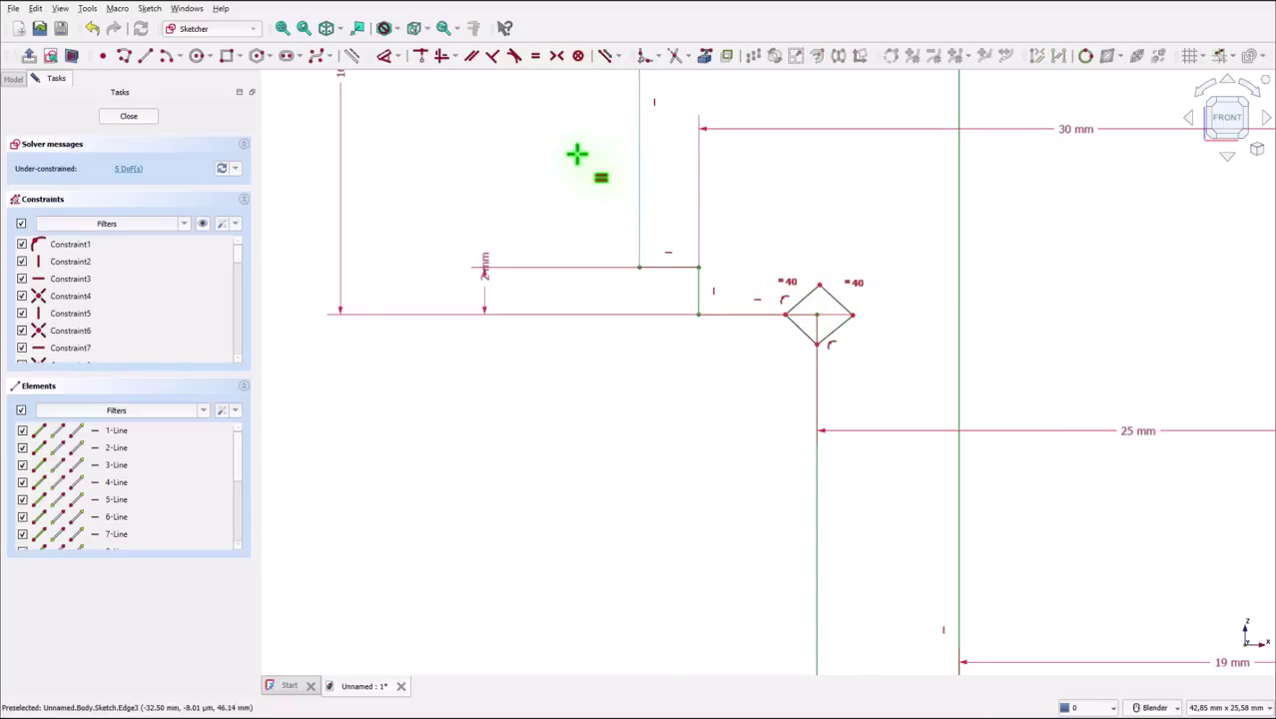
click(492, 58)
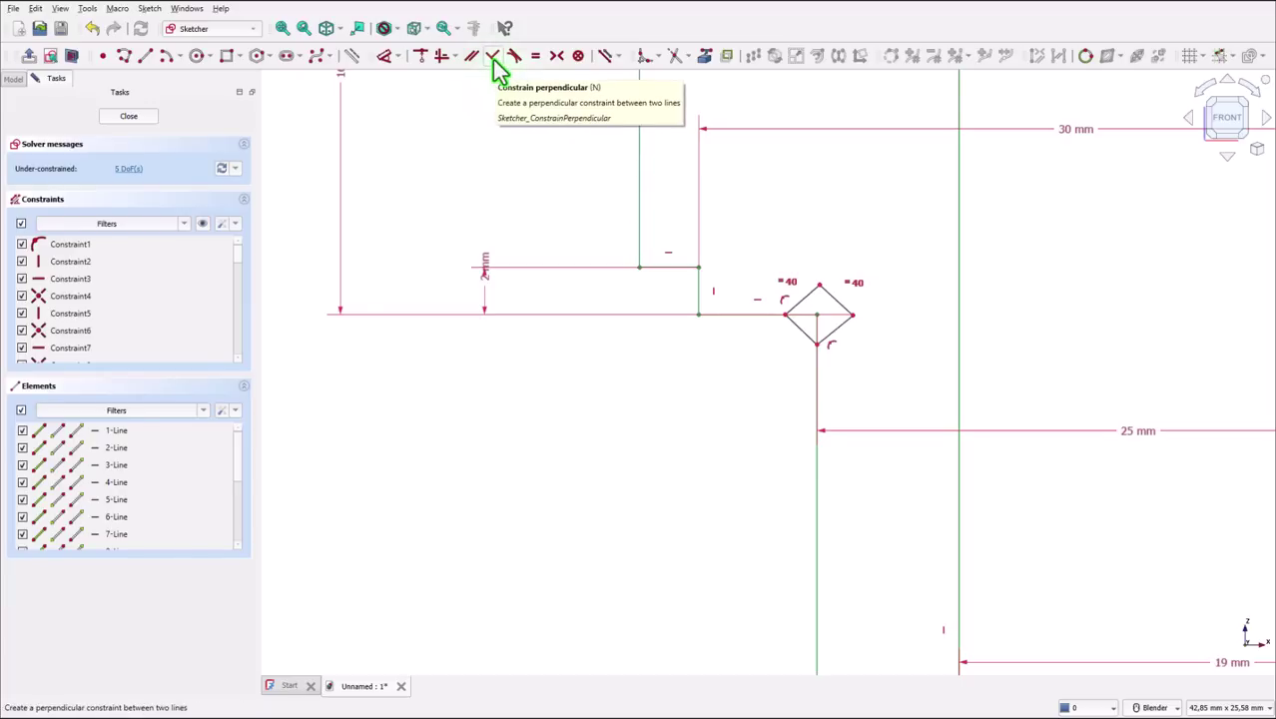
click(841, 339)
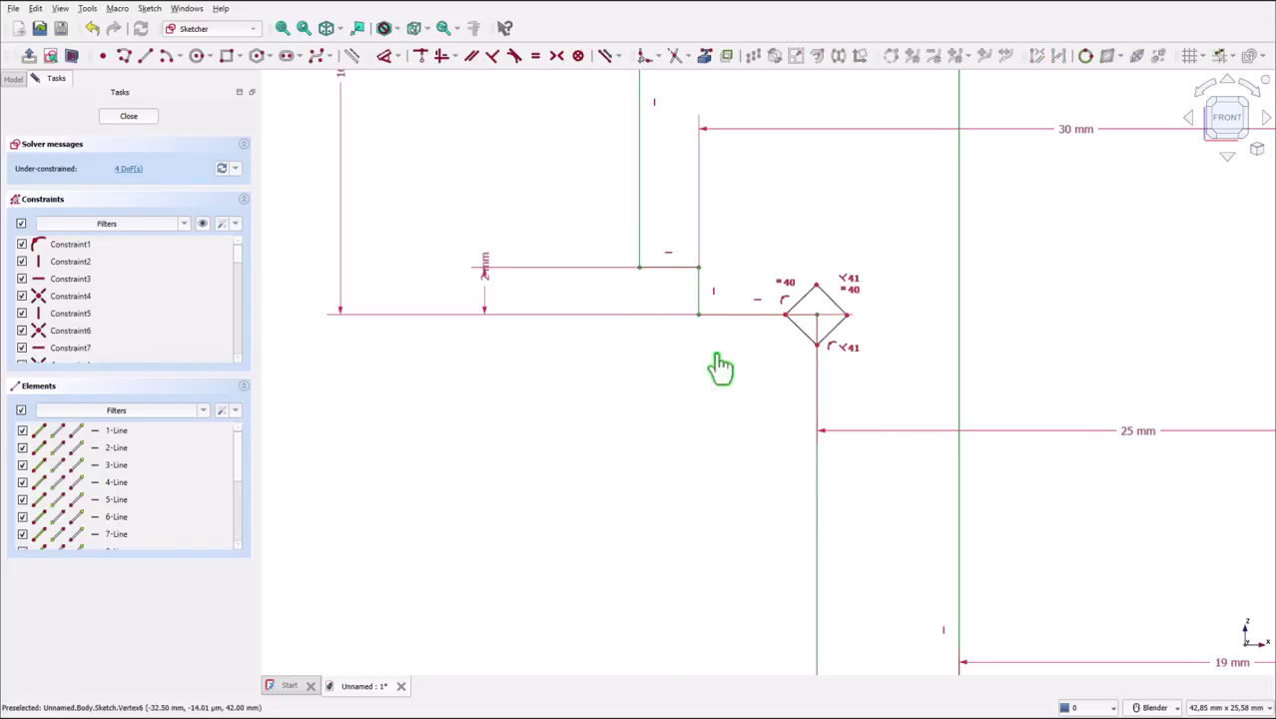
click(799, 339)
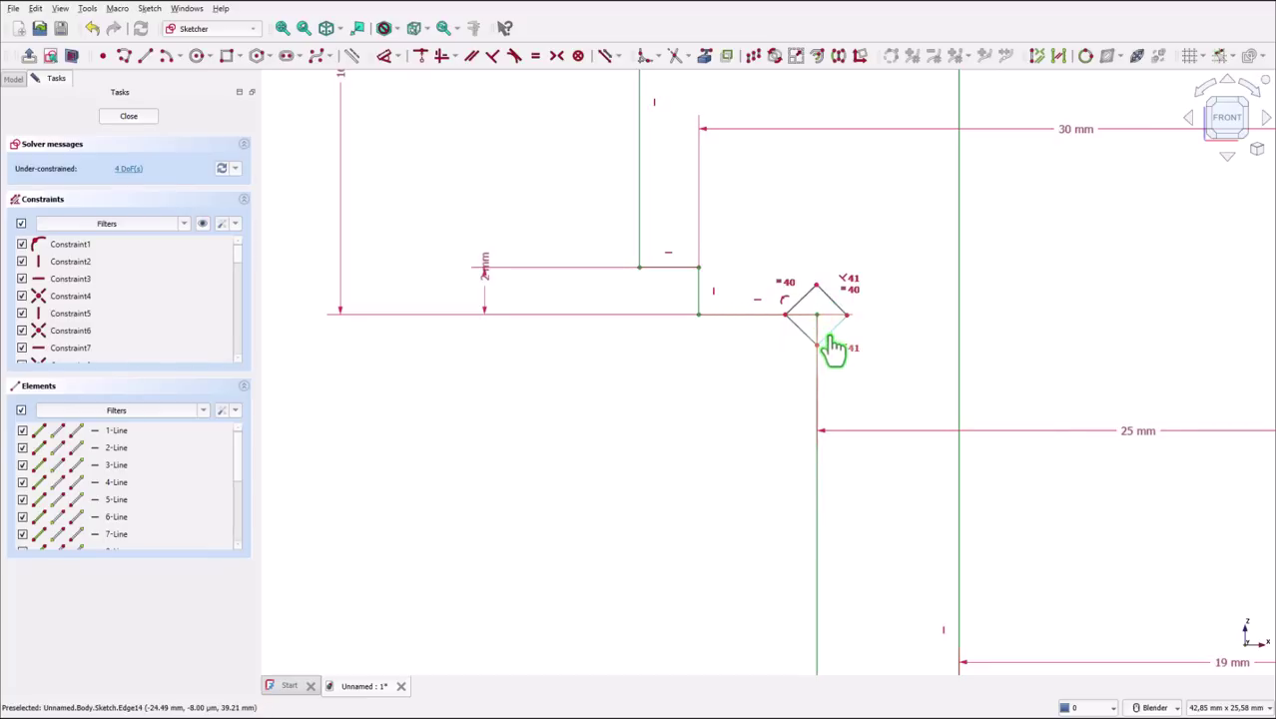
click(830, 344)
key(n)
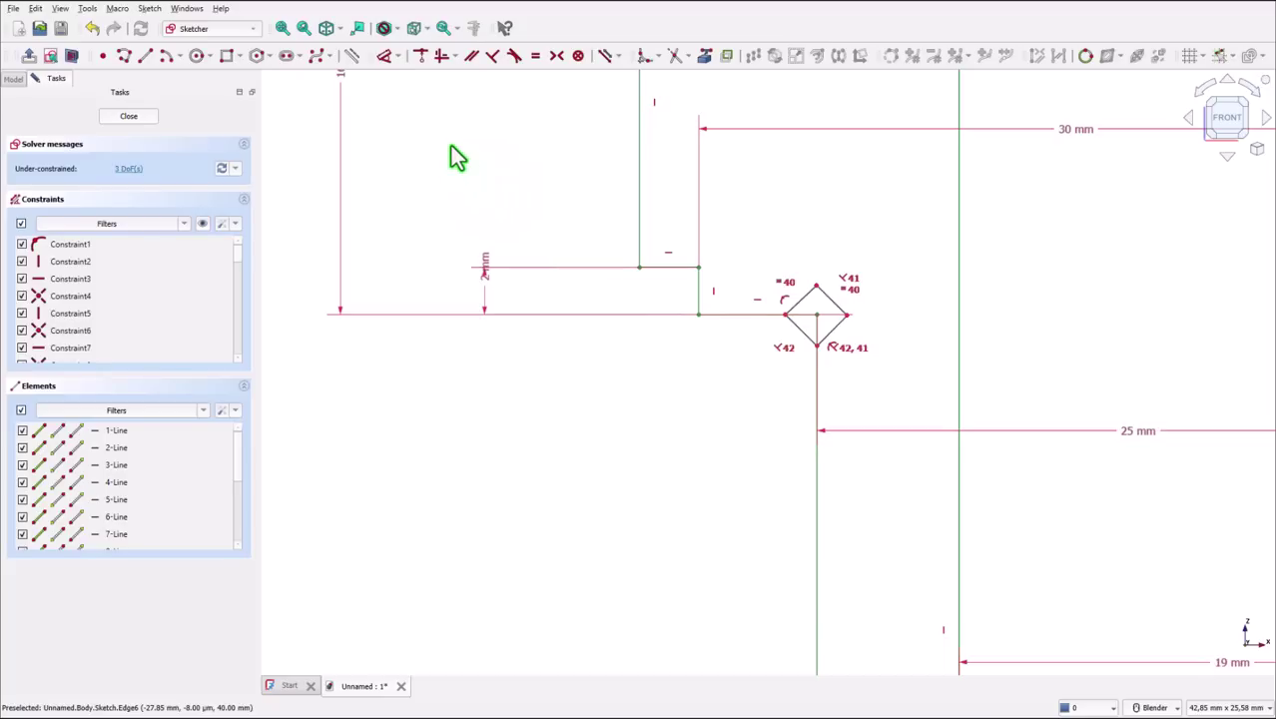
Step: Dimension the diamond's top-right side at 1 mm
click(387, 60)
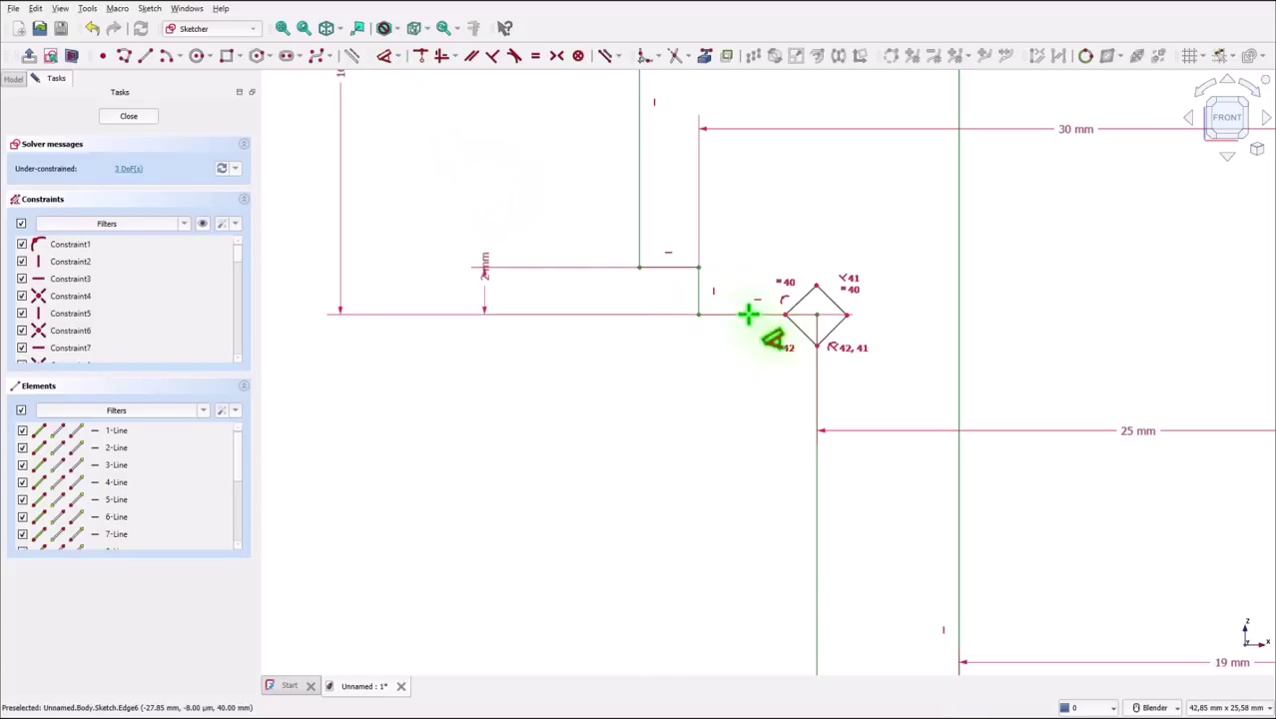
click(837, 304)
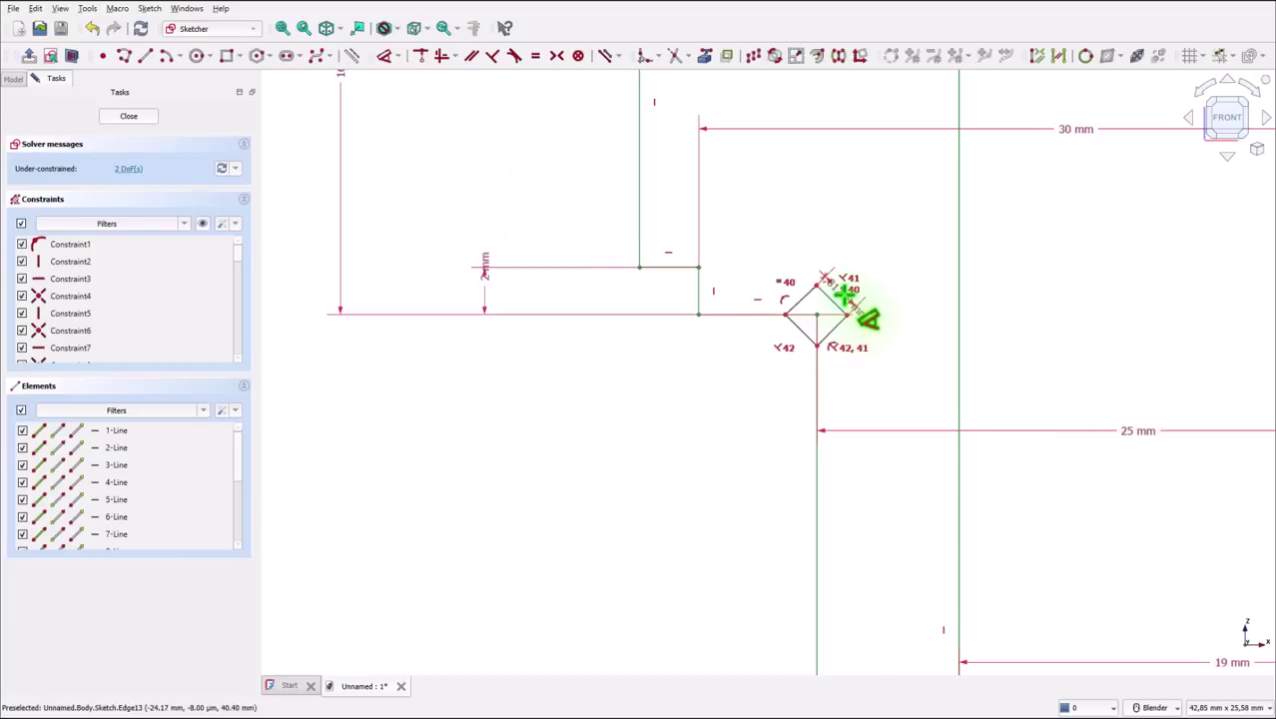
click(845, 292)
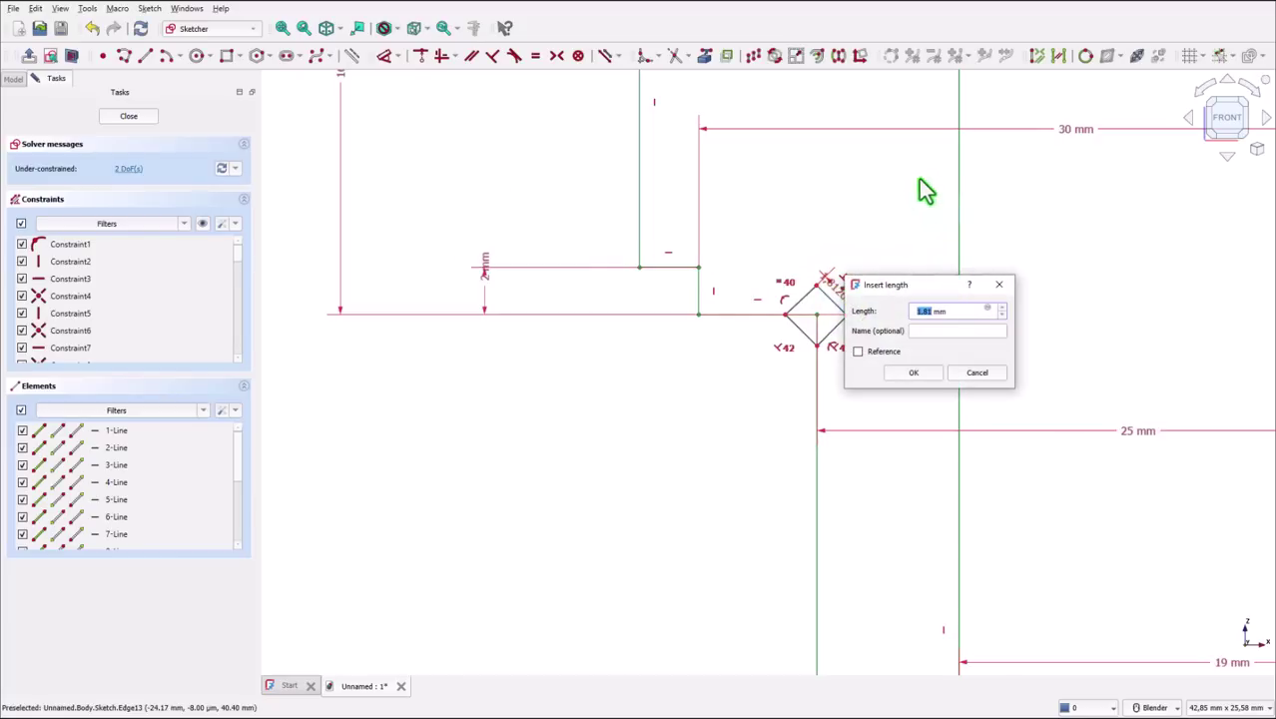
text(1)
click(922, 374)
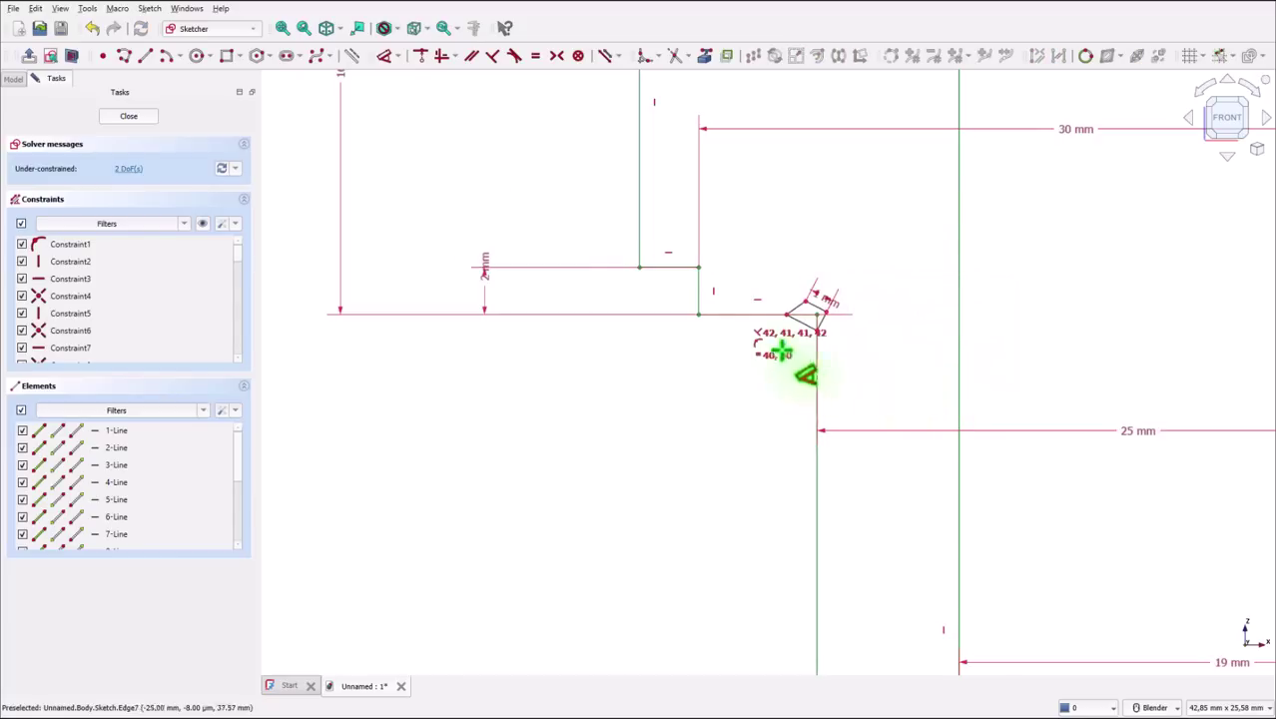
scroll(793, 339, up, 3)
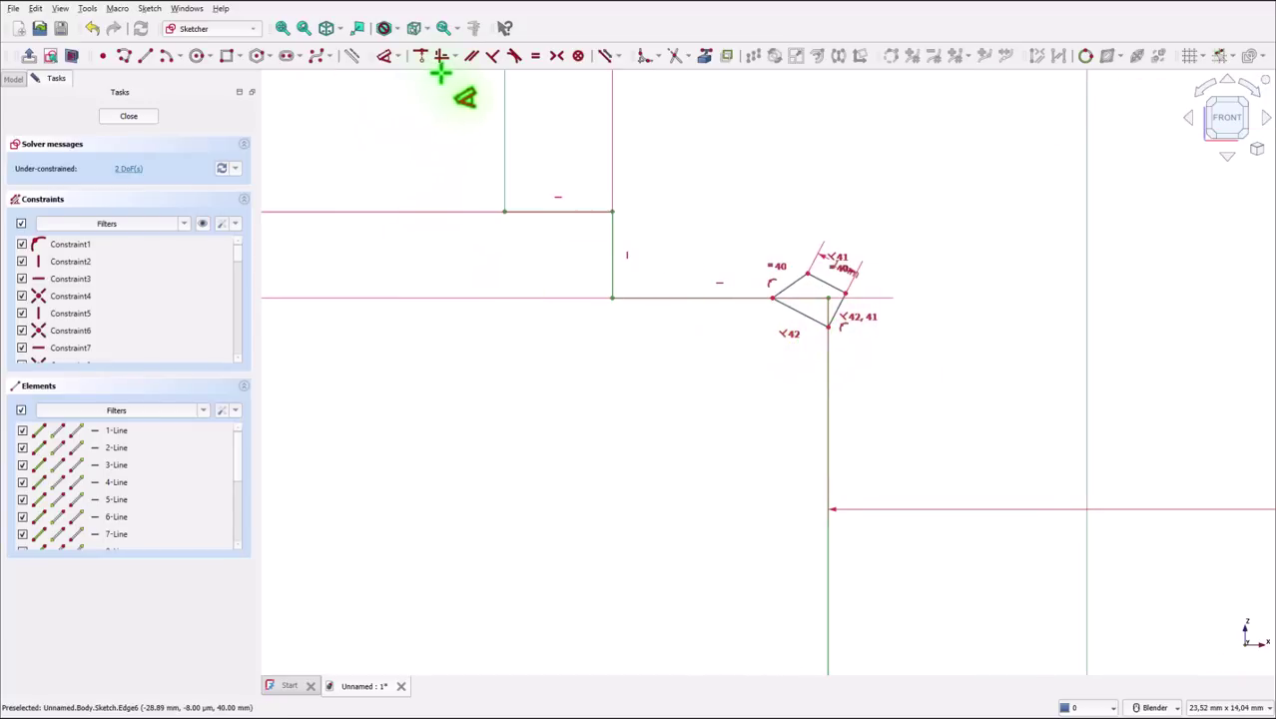
Step: Make the 1 mm corner square's sides perpendicular and lock it horizontal/vertical as a 45° diamond
key(Escape)
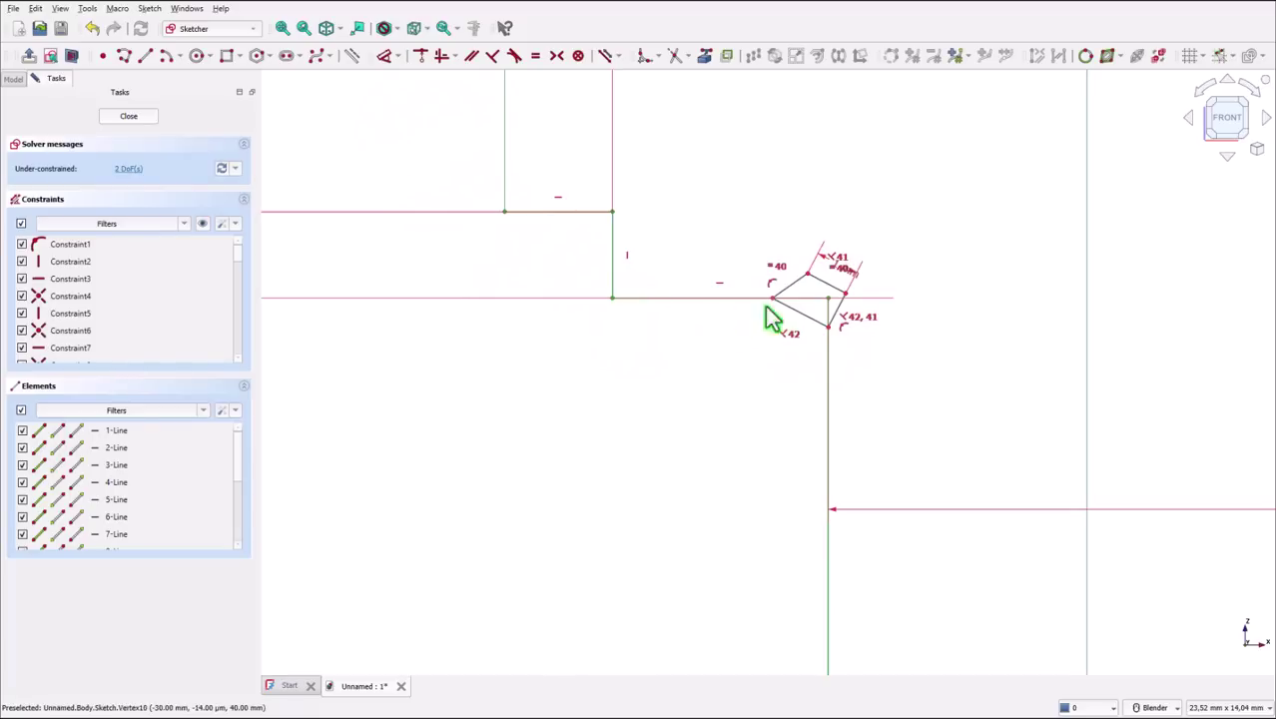
click(801, 300)
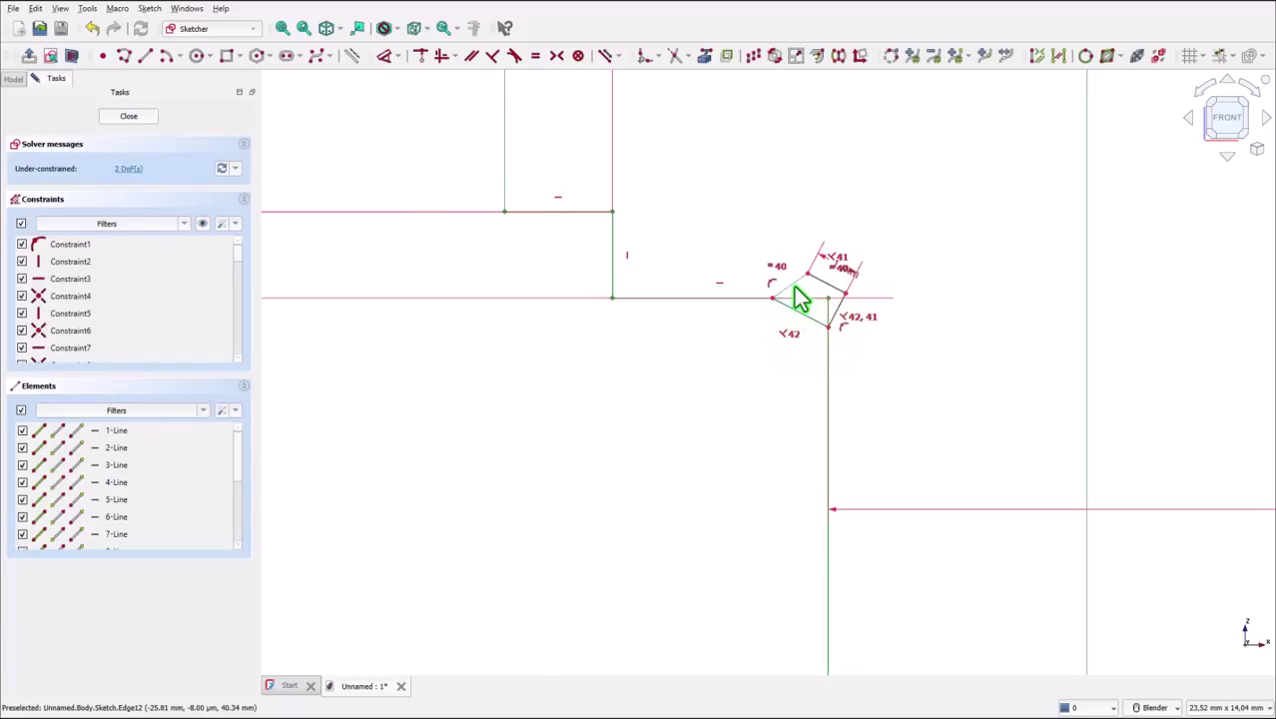
click(492, 56)
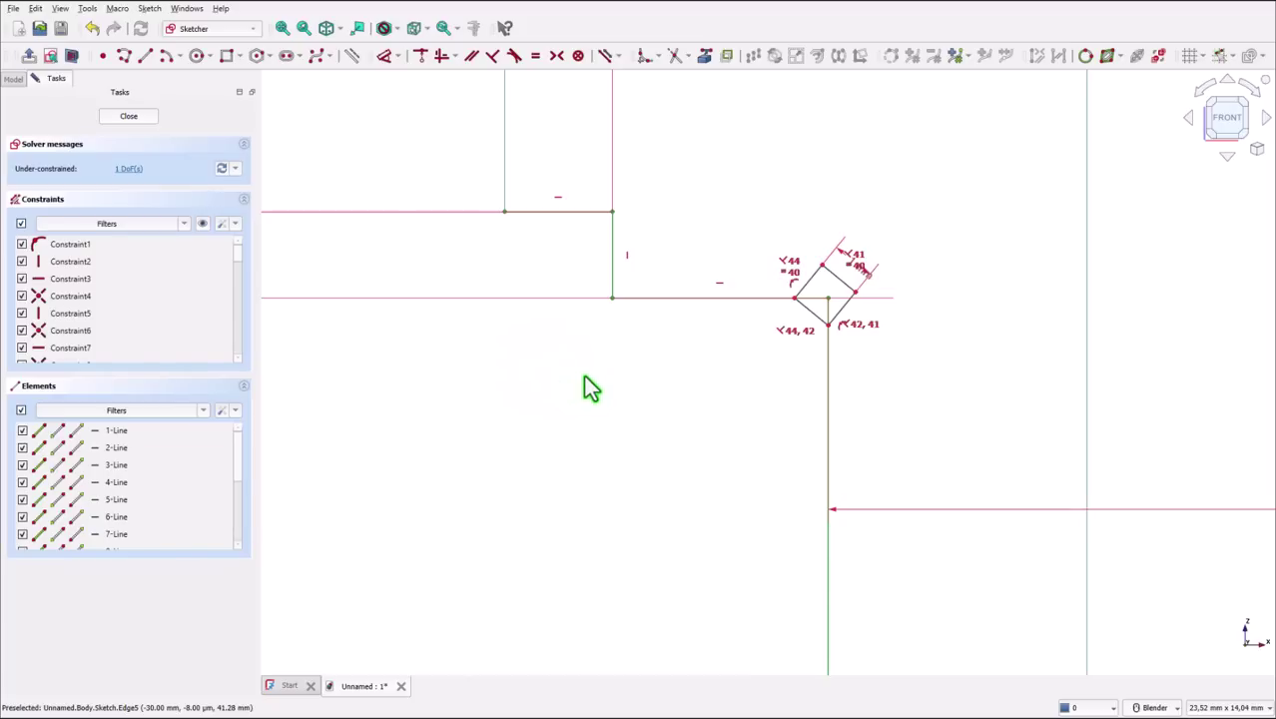
right_click(619, 414)
click(570, 429)
mouse_move(854, 293)
mouse_down()
mouse_move(862, 285)
mouse_move(877, 305)
mouse_move(877, 286)
mouse_up()
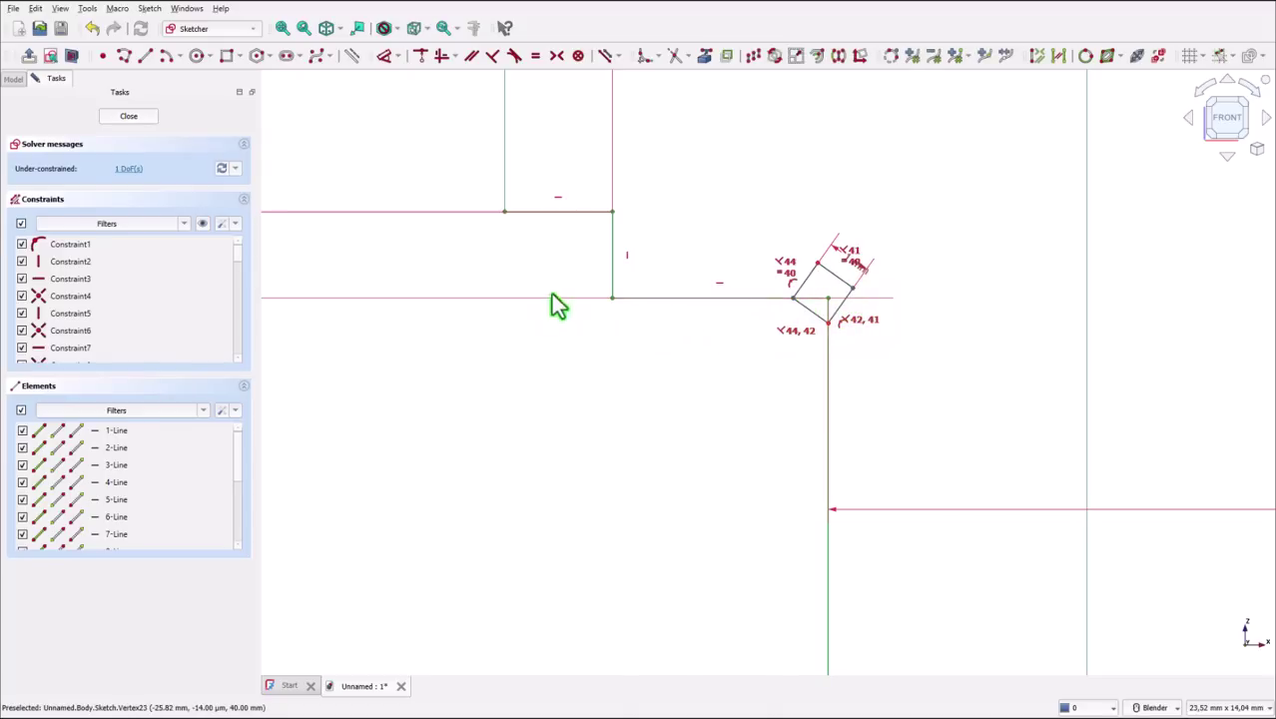
click(441, 57)
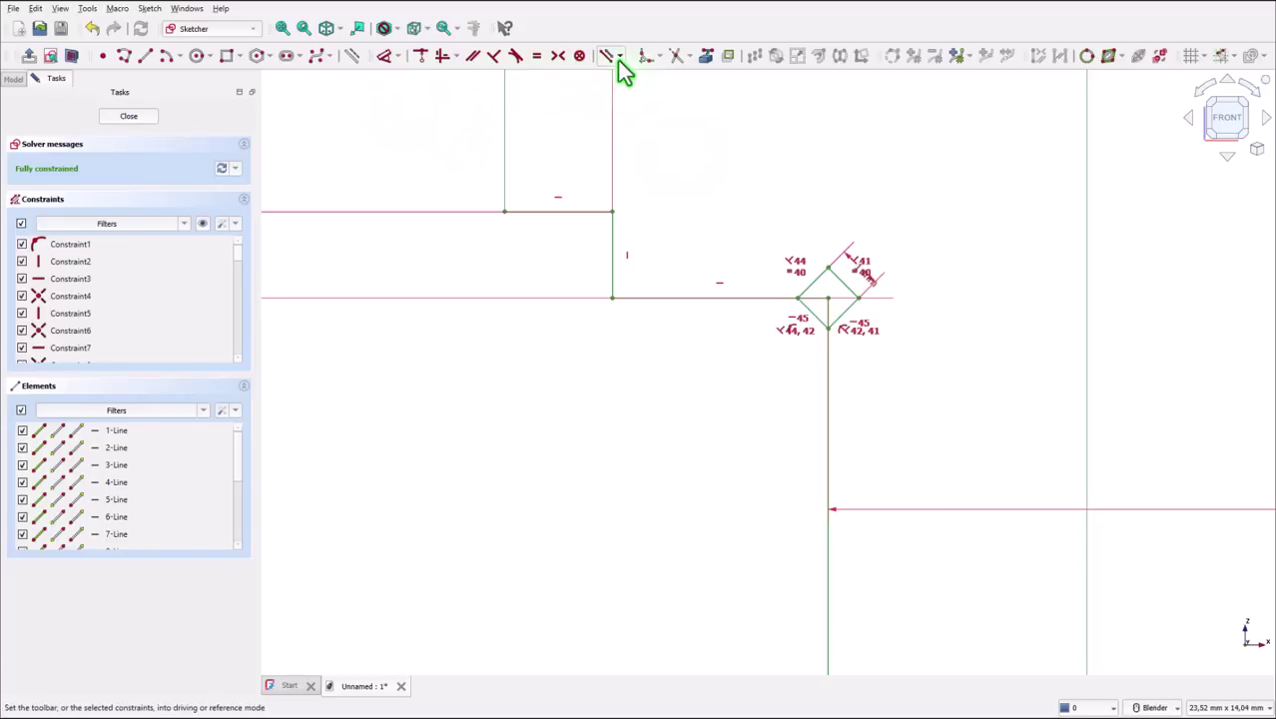
Step: Delete the old horizontal dimension on the inner vertical line
click(671, 57)
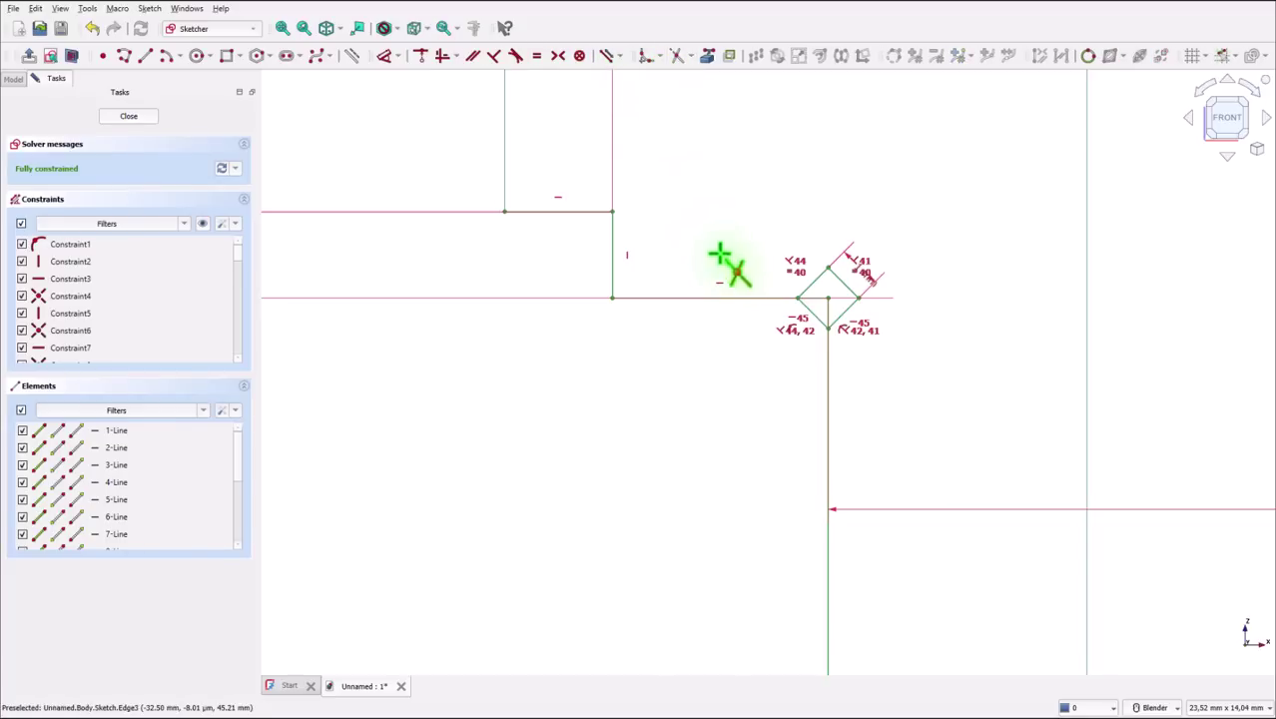
click(811, 299)
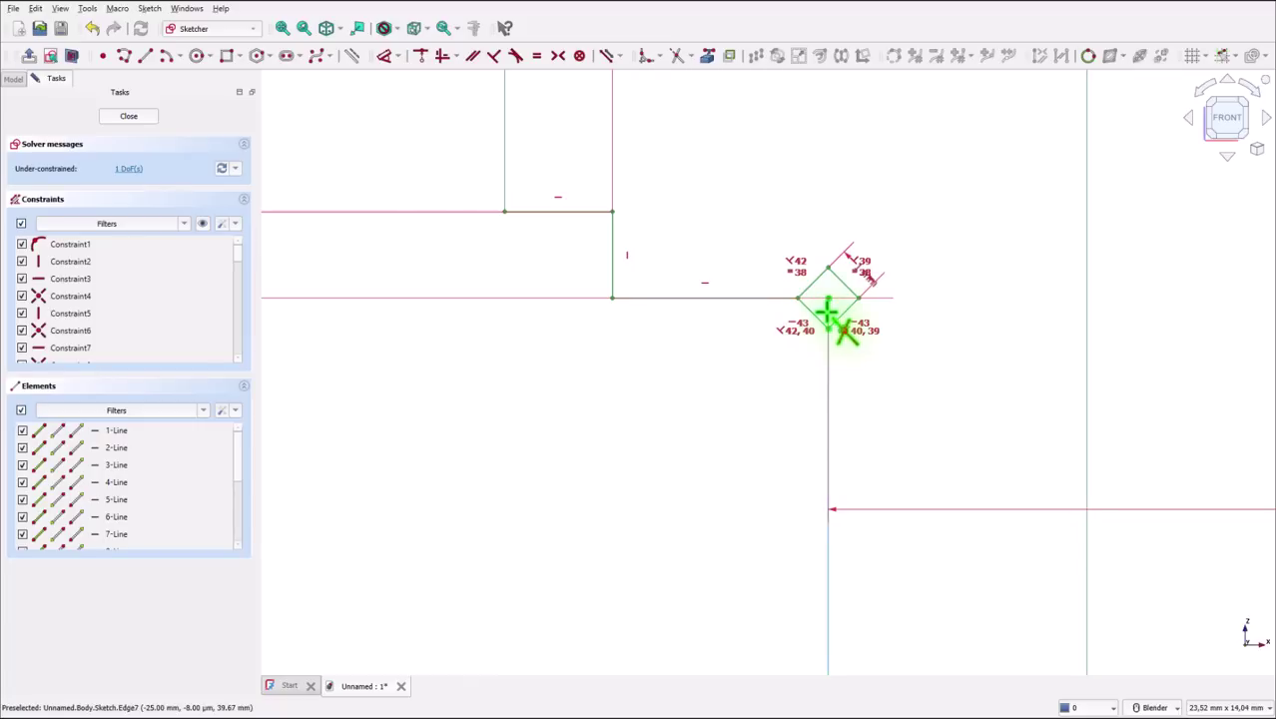
key(Delete)
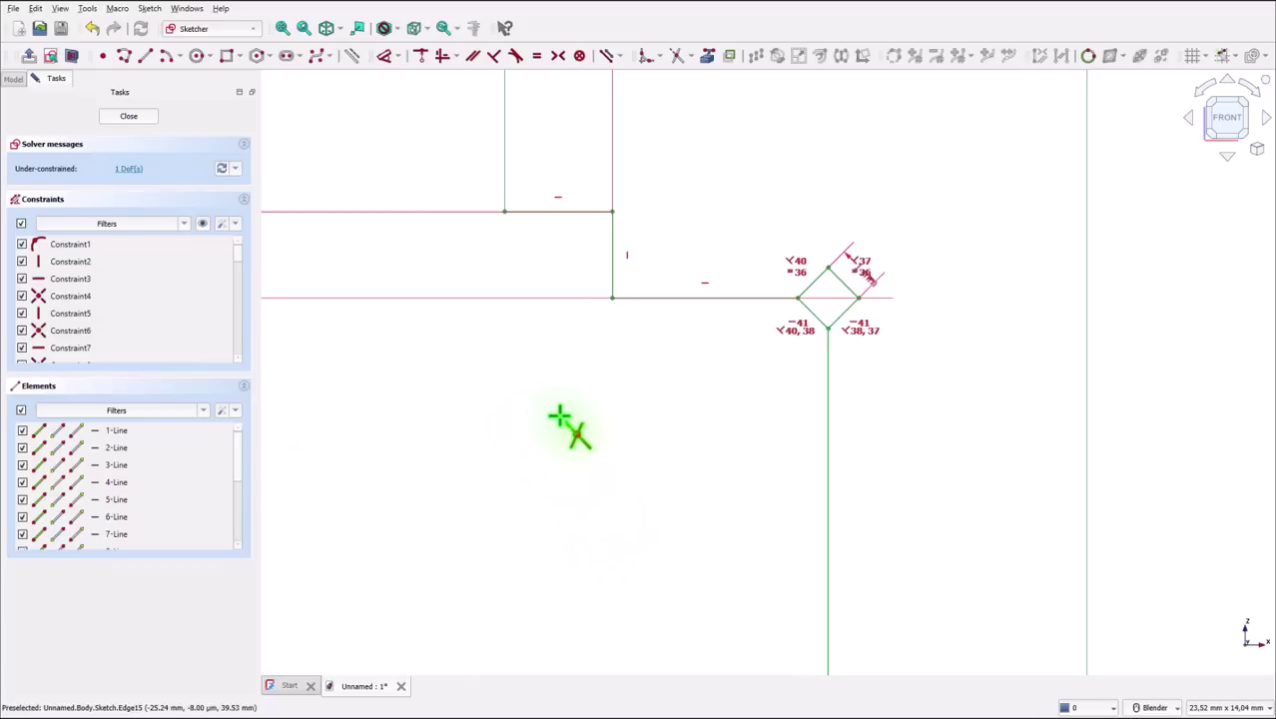
right_click(560, 417)
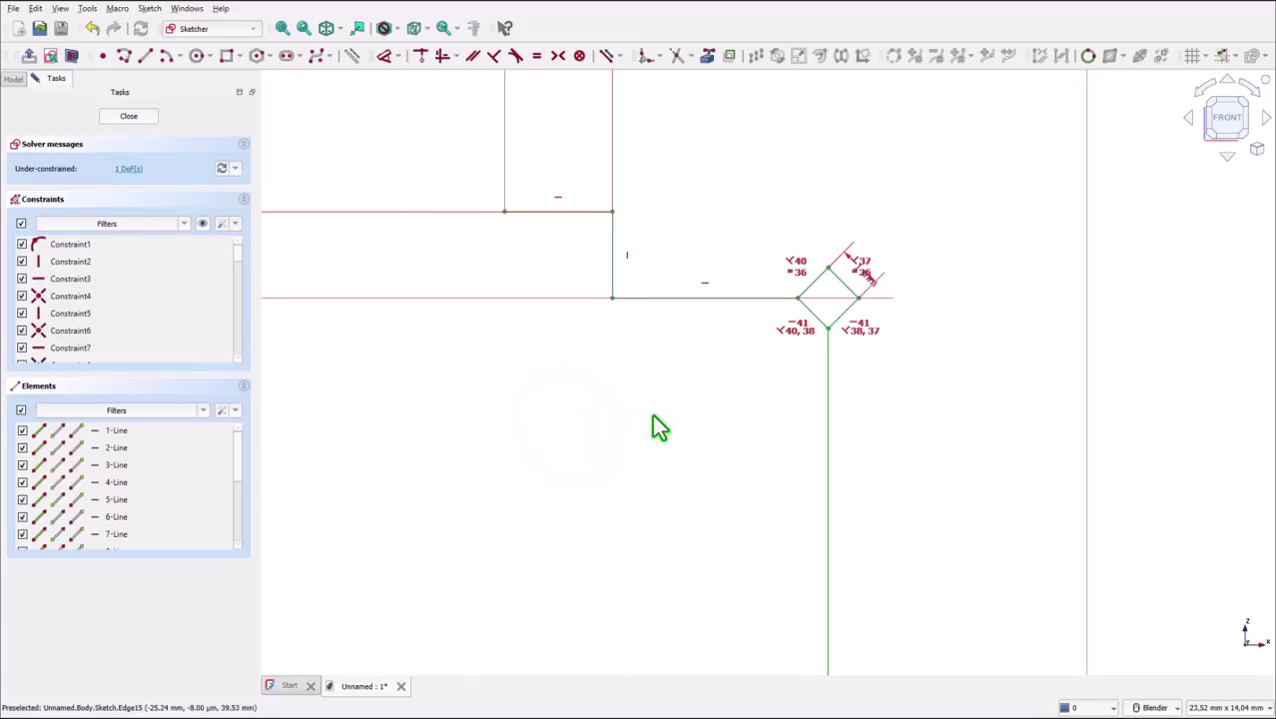
Step: Shift the inner vertical line slightly and trim the diamond's diagonal edge into an open notch
scroll(652, 415, down, 3)
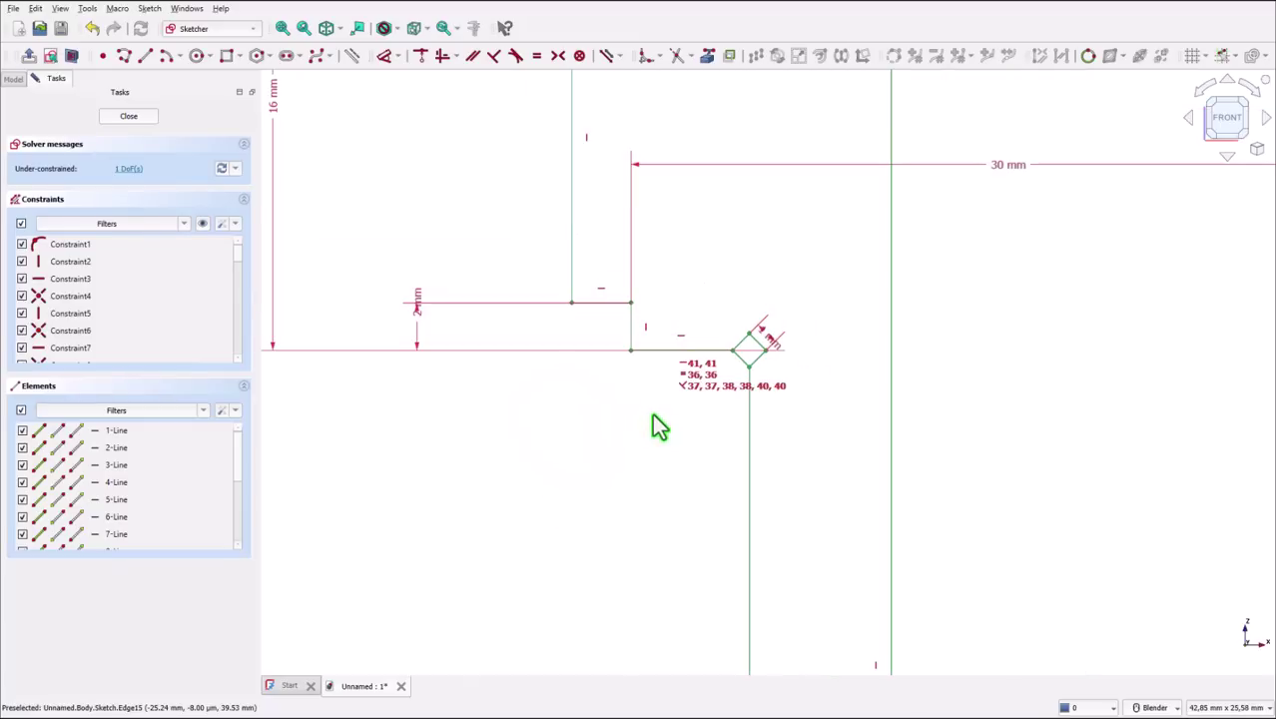
scroll(653, 435, down, 3)
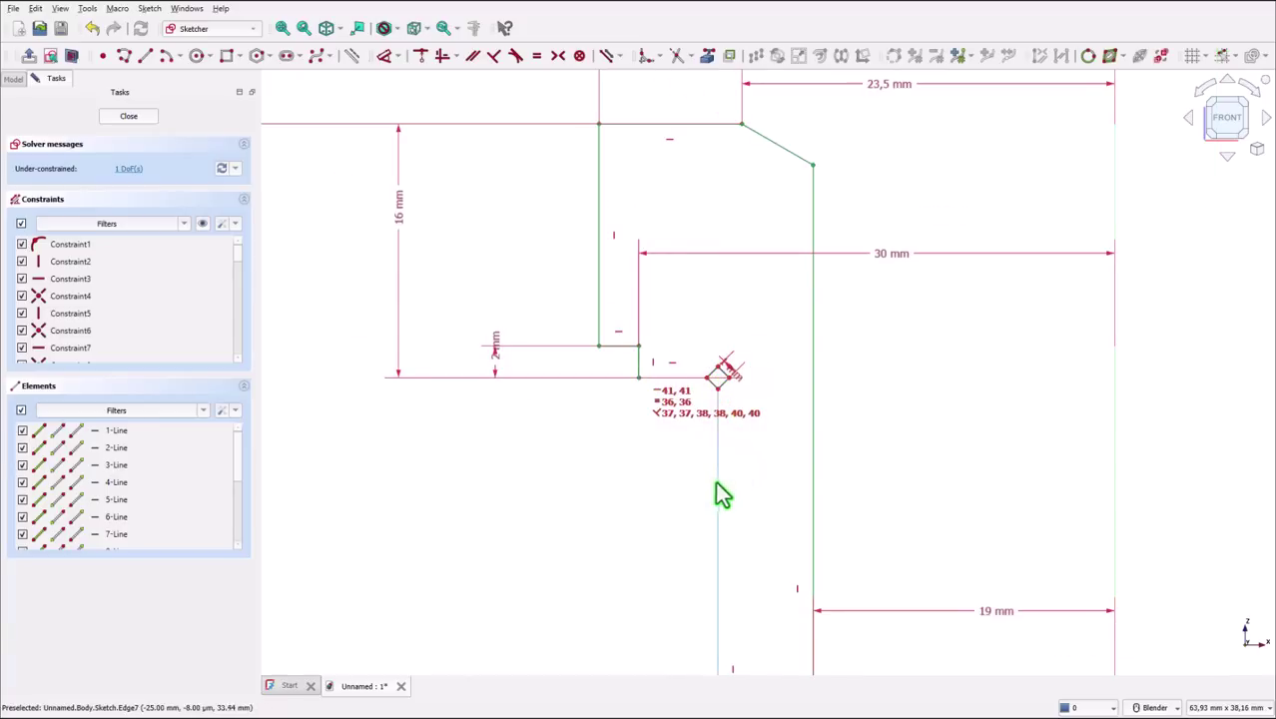
mouse_move(714, 484)
mouse_down()
mouse_move(703, 484)
mouse_move(730, 482)
mouse_move(708, 487)
mouse_up()
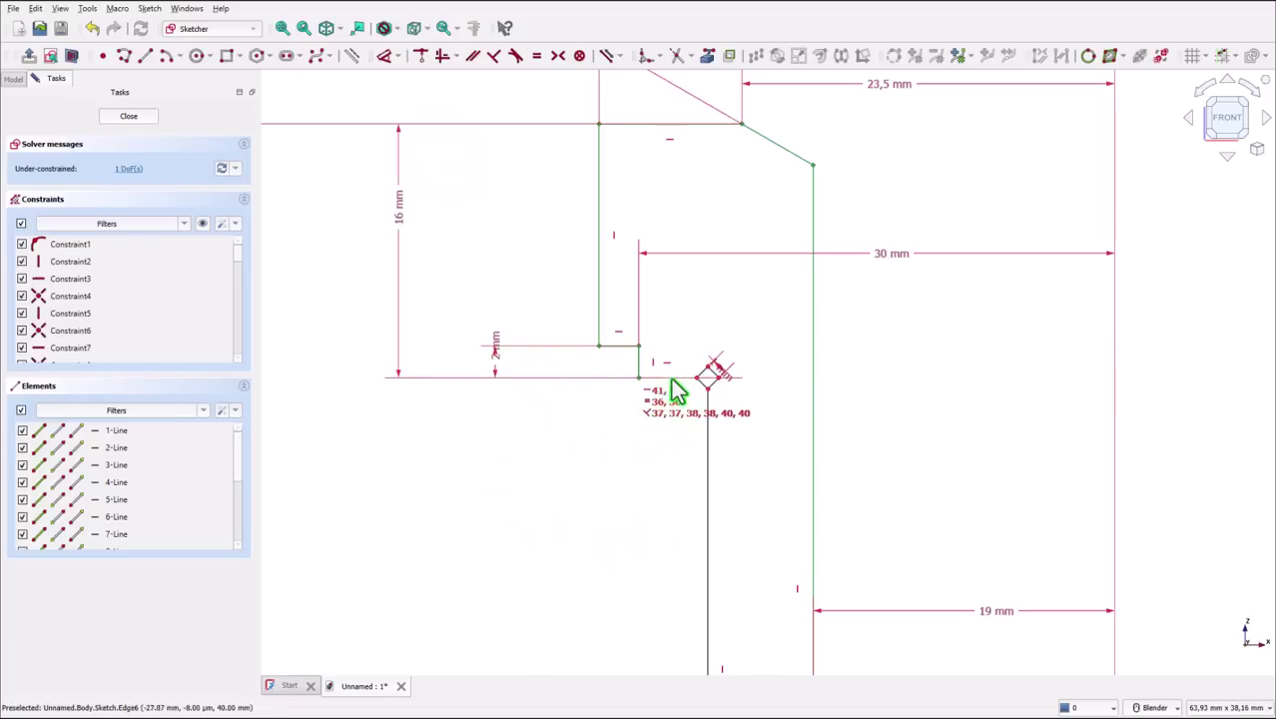
click(676, 55)
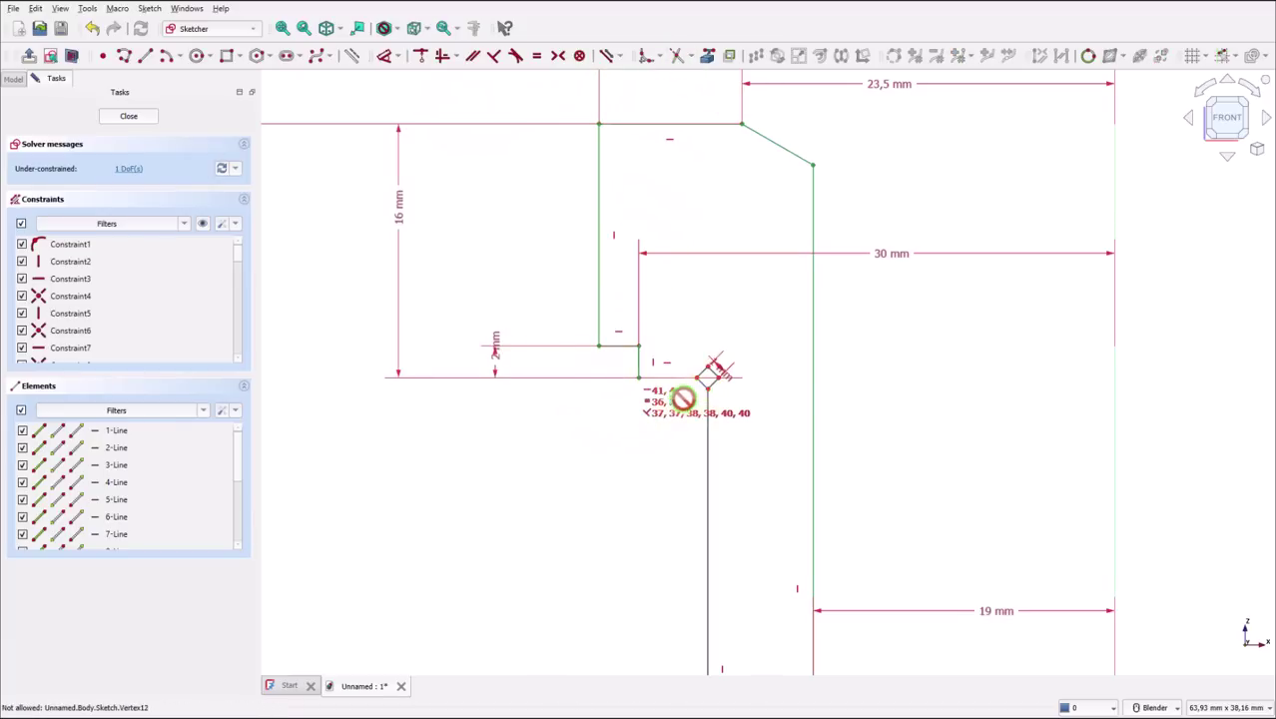
scroll(700, 384, up, 5)
click(722, 379)
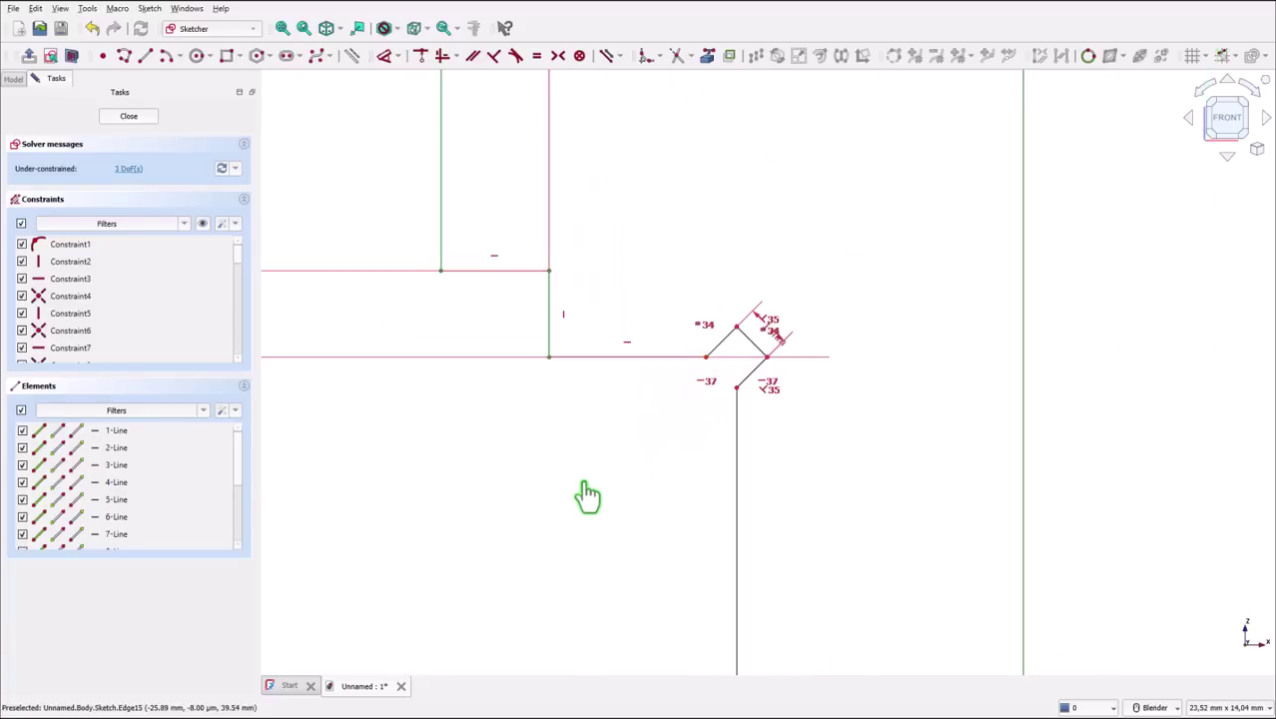
scroll(586, 496, down, 3)
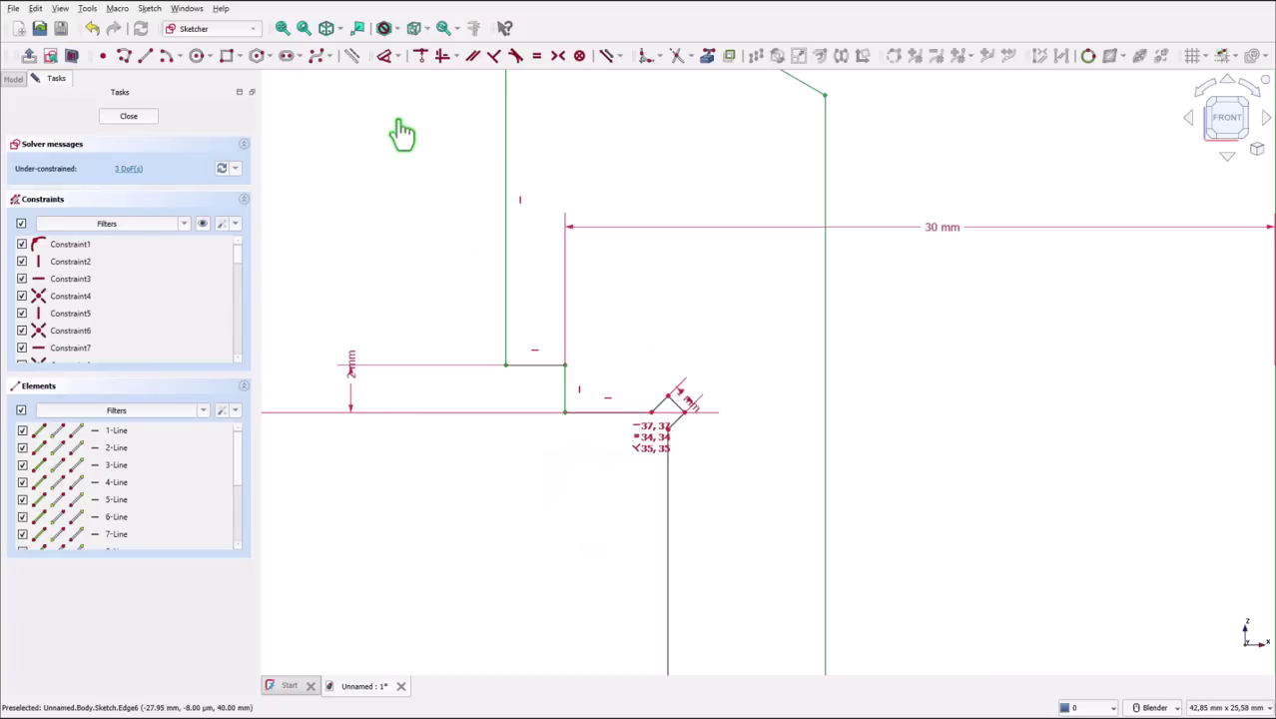
Step: Dimension the inner vertical wall 25 mm (50/2) from the vertical axis
click(386, 58)
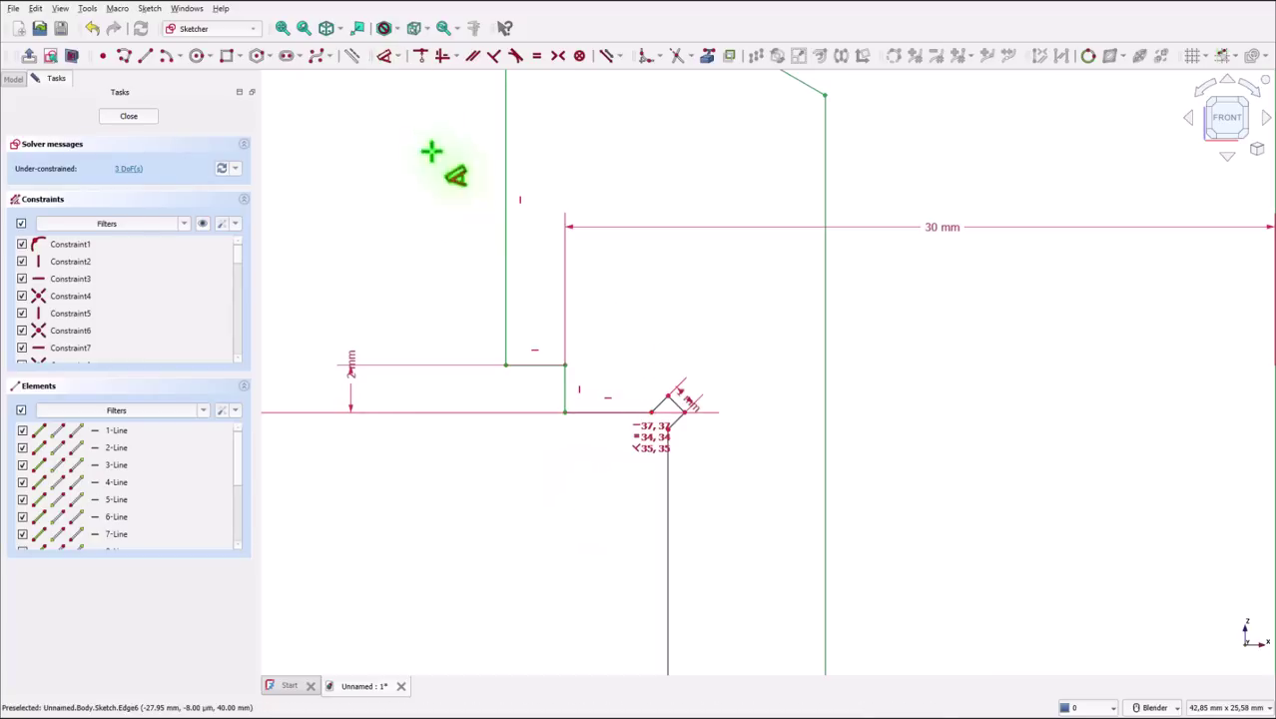
click(667, 511)
scroll(894, 504, down, 3)
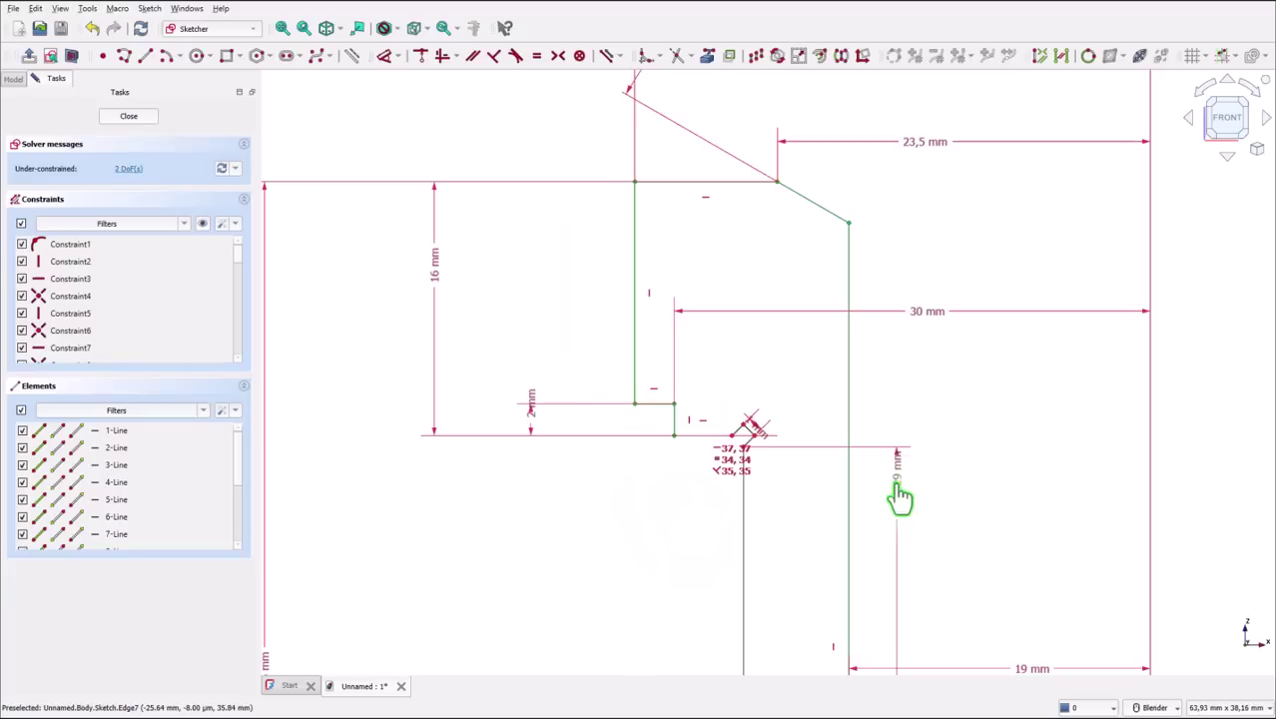
click(1152, 489)
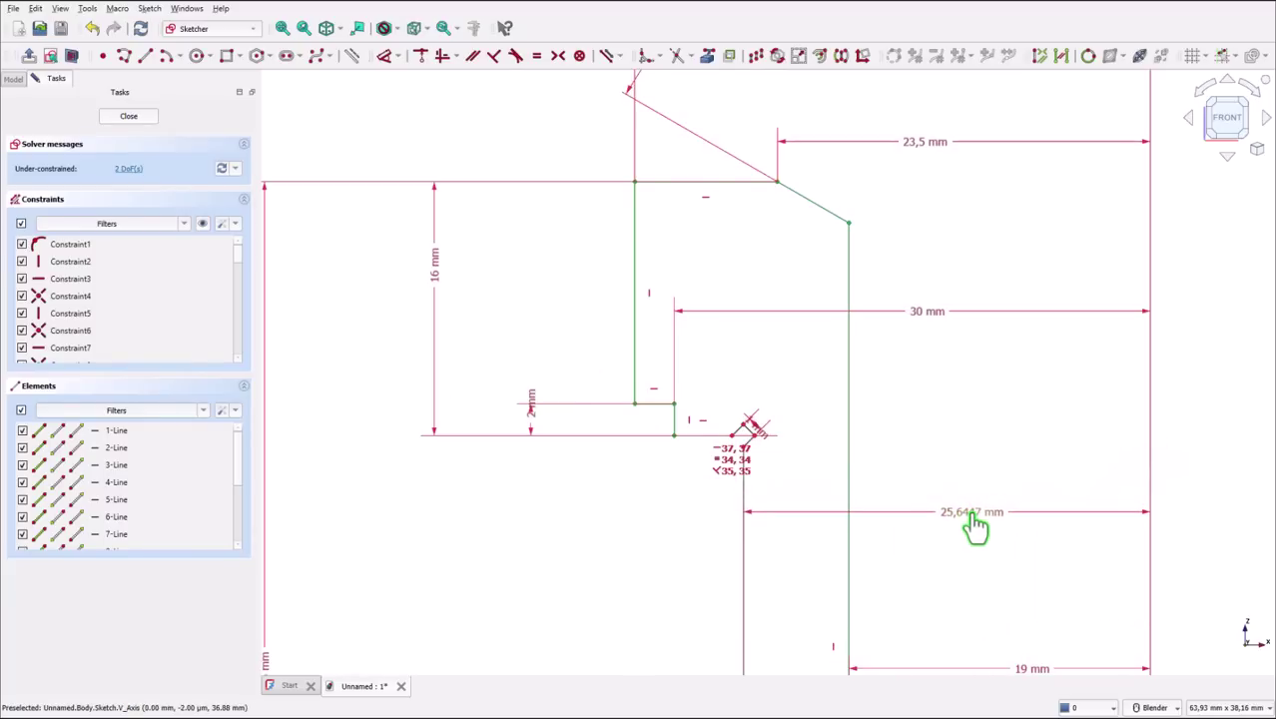
click(973, 526)
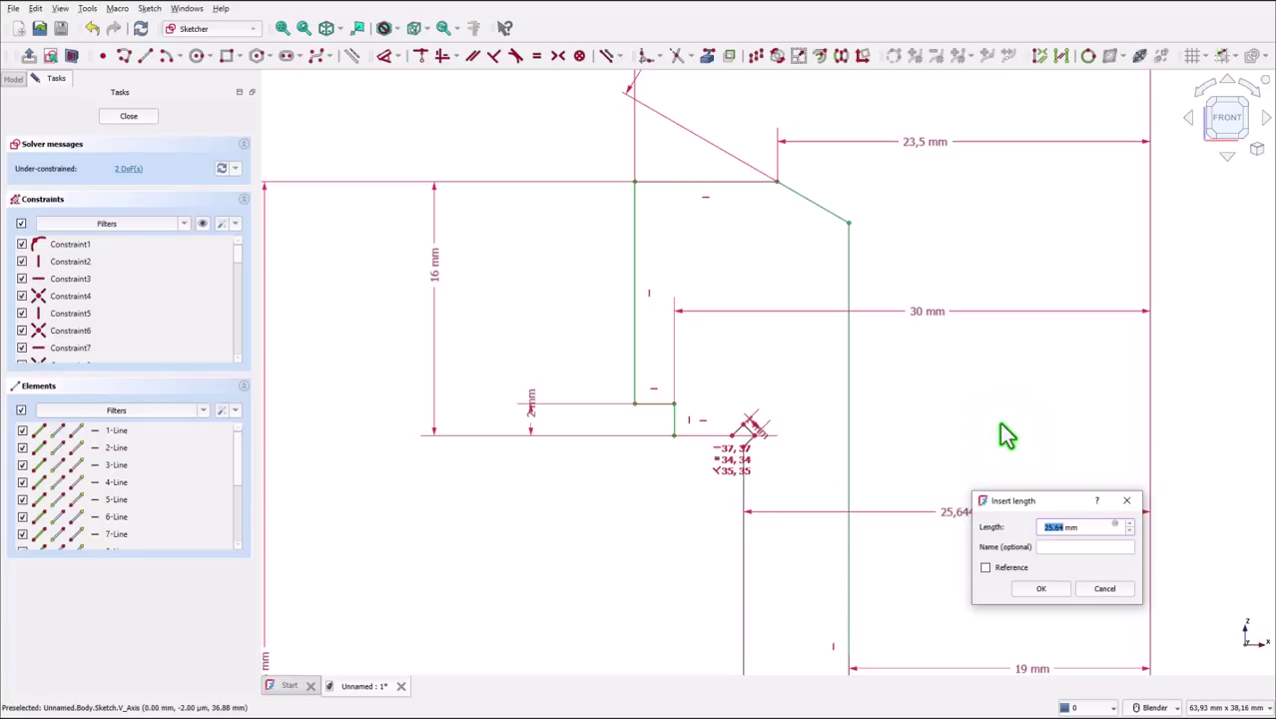
text(50/2)
key(Return)
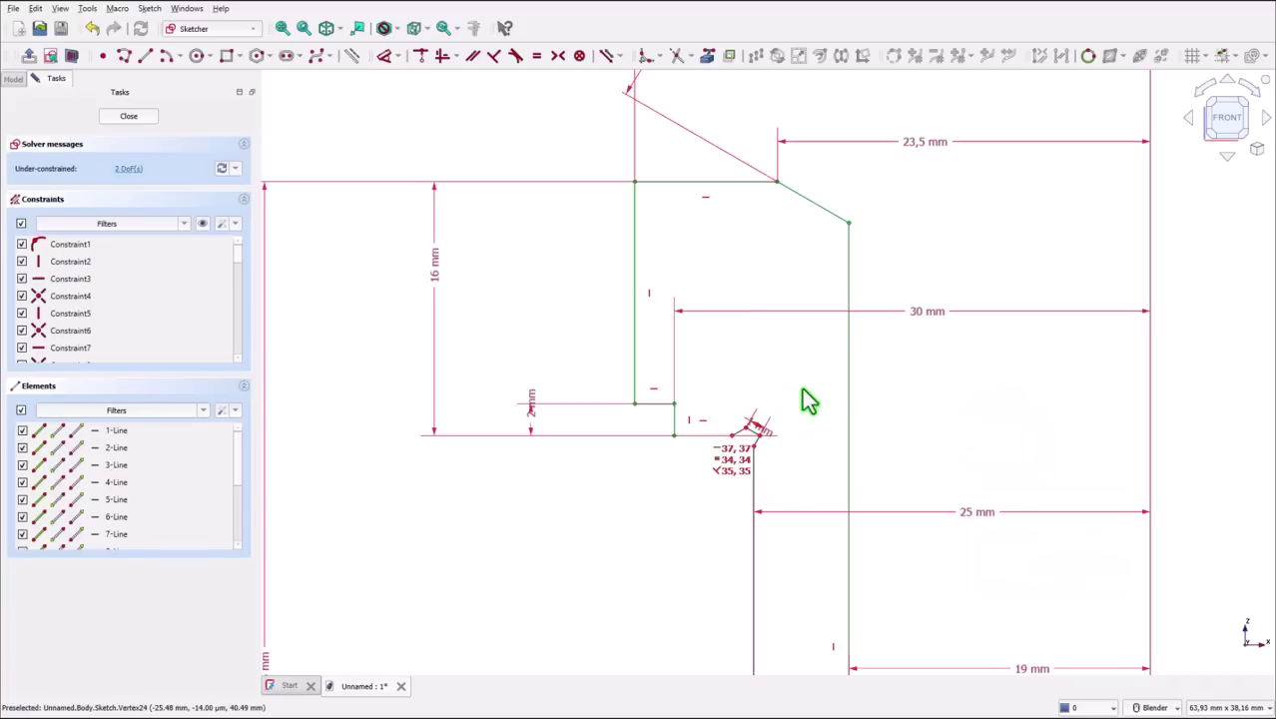
Step: Constrain the relief notch's two sides perpendicular and equal, then move the 1 mm label outward
scroll(756, 440, up, 3)
scroll(668, 485, up, 5)
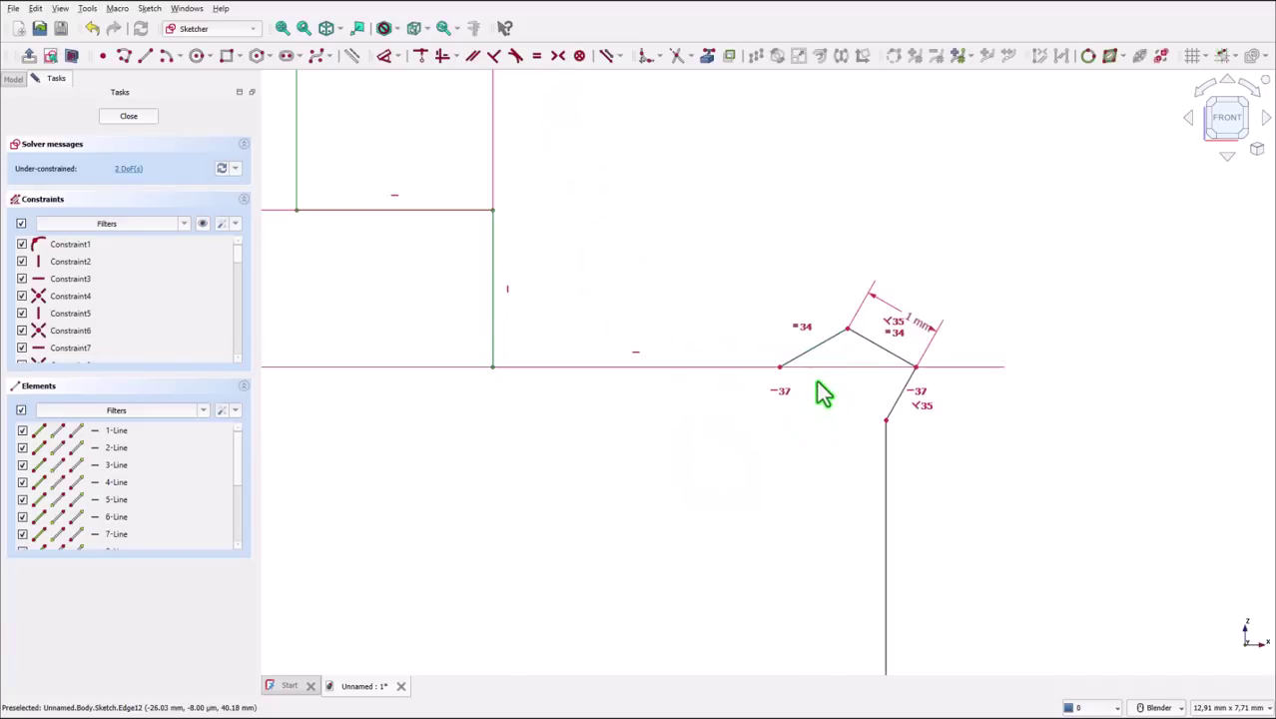
click(812, 349)
click(754, 322)
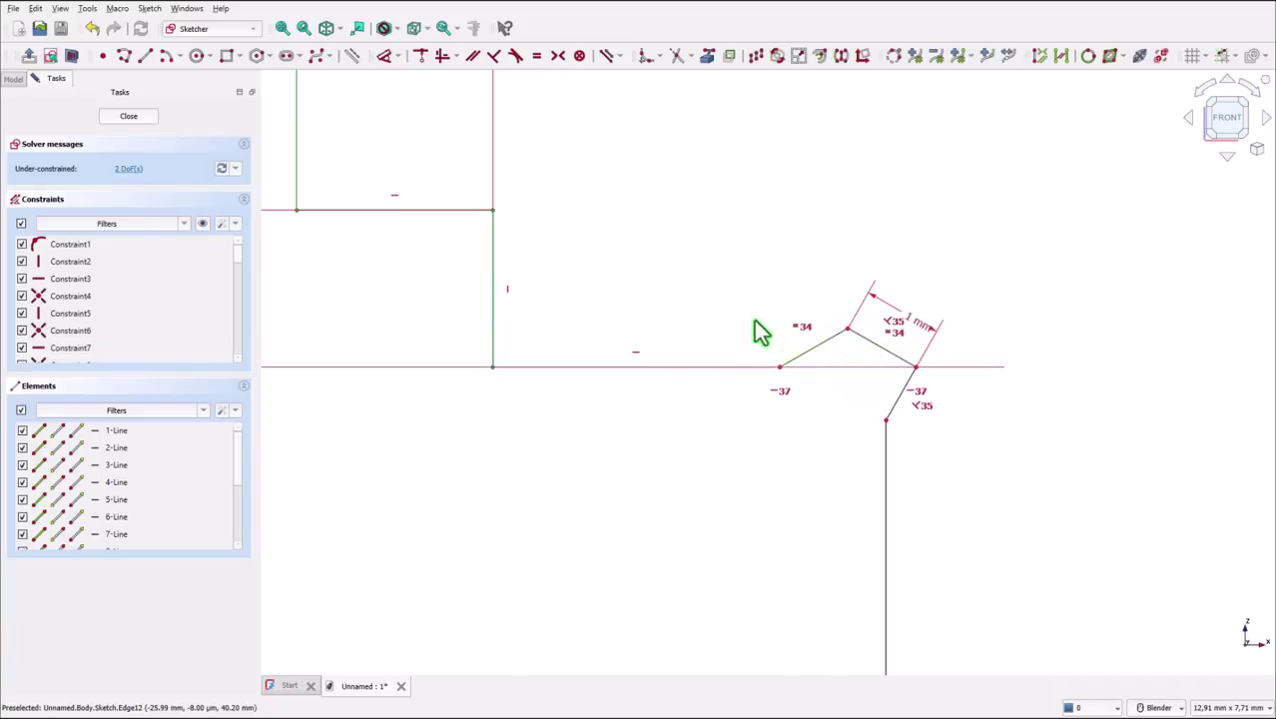
click(493, 55)
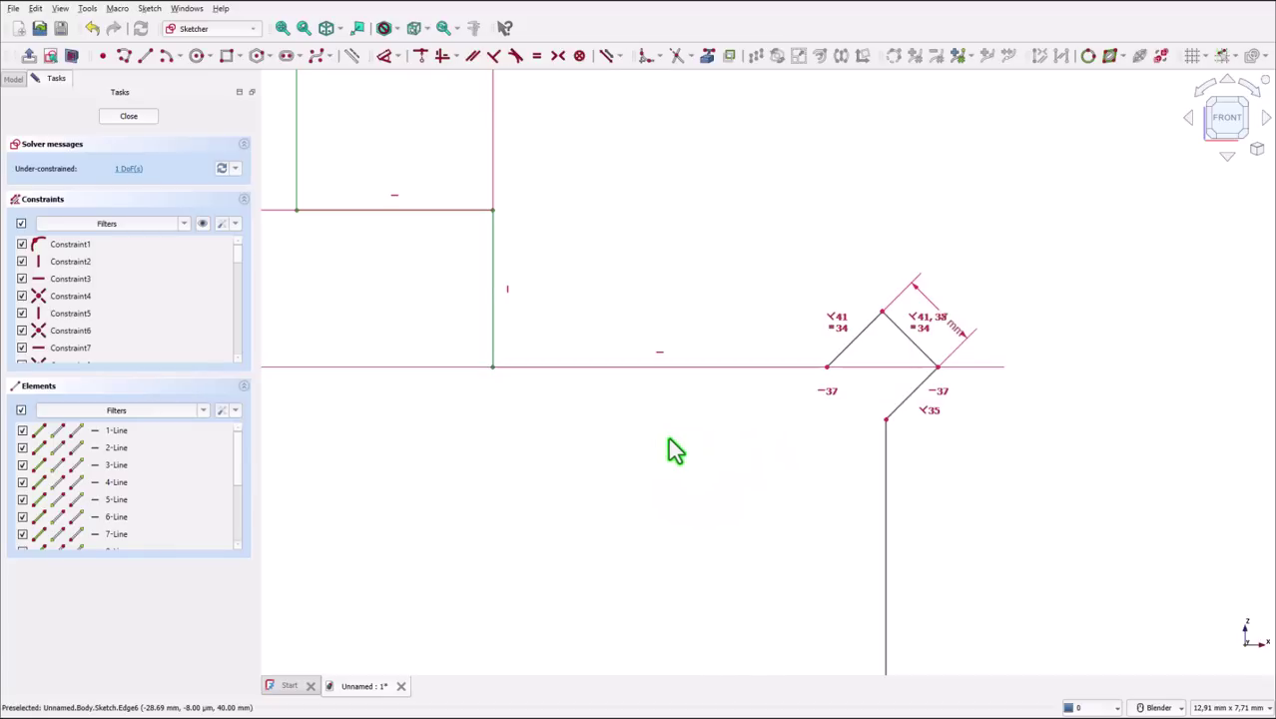
mouse_move(881, 318)
mouse_down()
mouse_move(891, 296)
mouse_move(917, 308)
mouse_move(886, 312)
mouse_up()
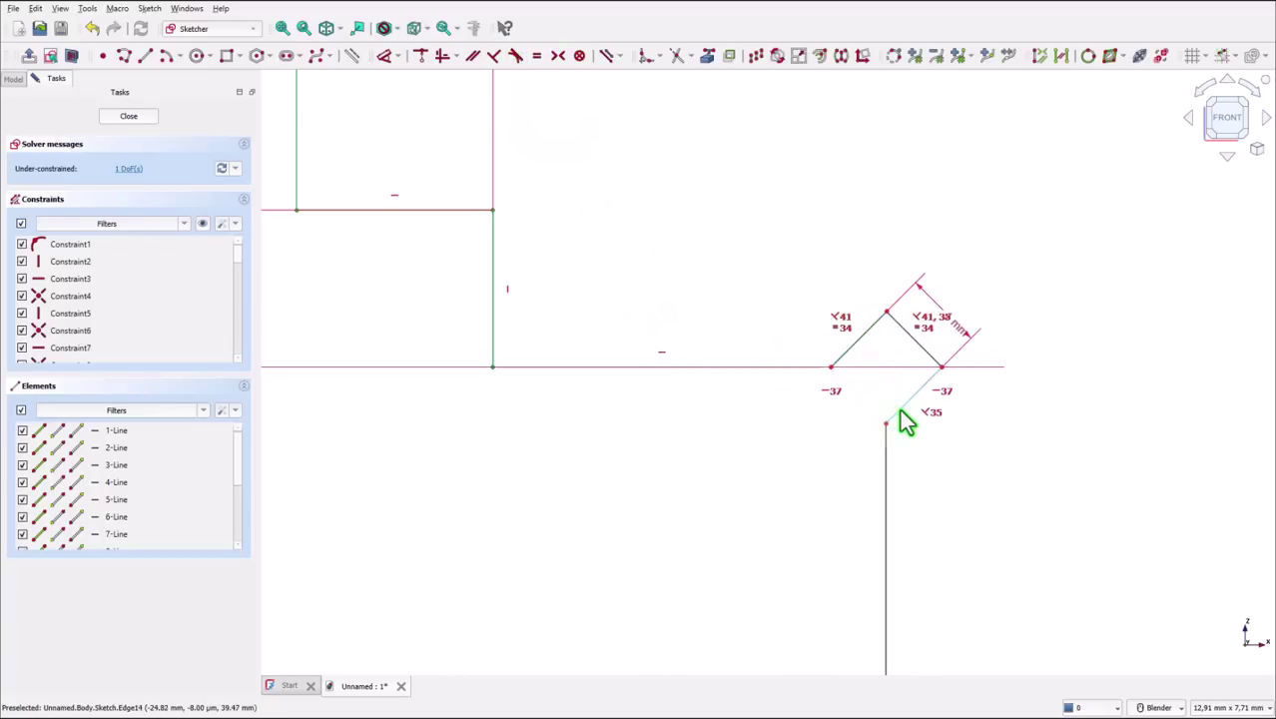
click(536, 55)
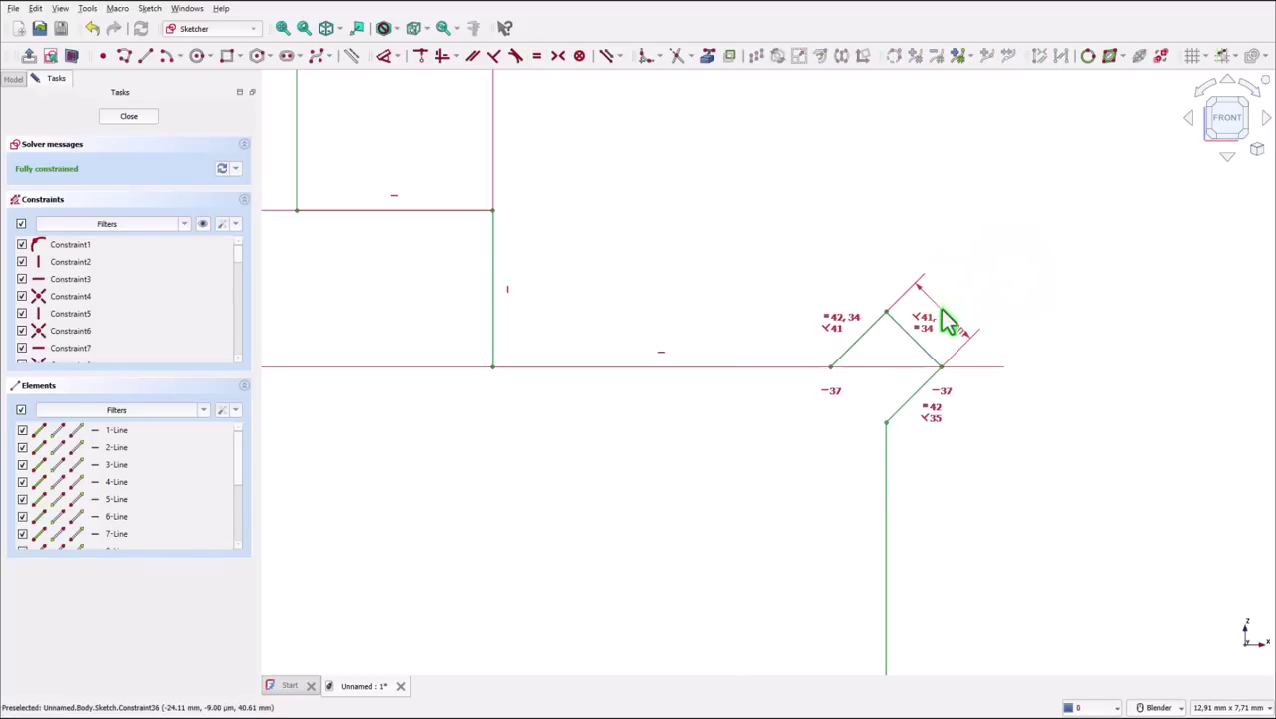
mouse_move(993, 280)
mouse_down()
mouse_move(956, 332)
mouse_move(989, 287)
mouse_up()
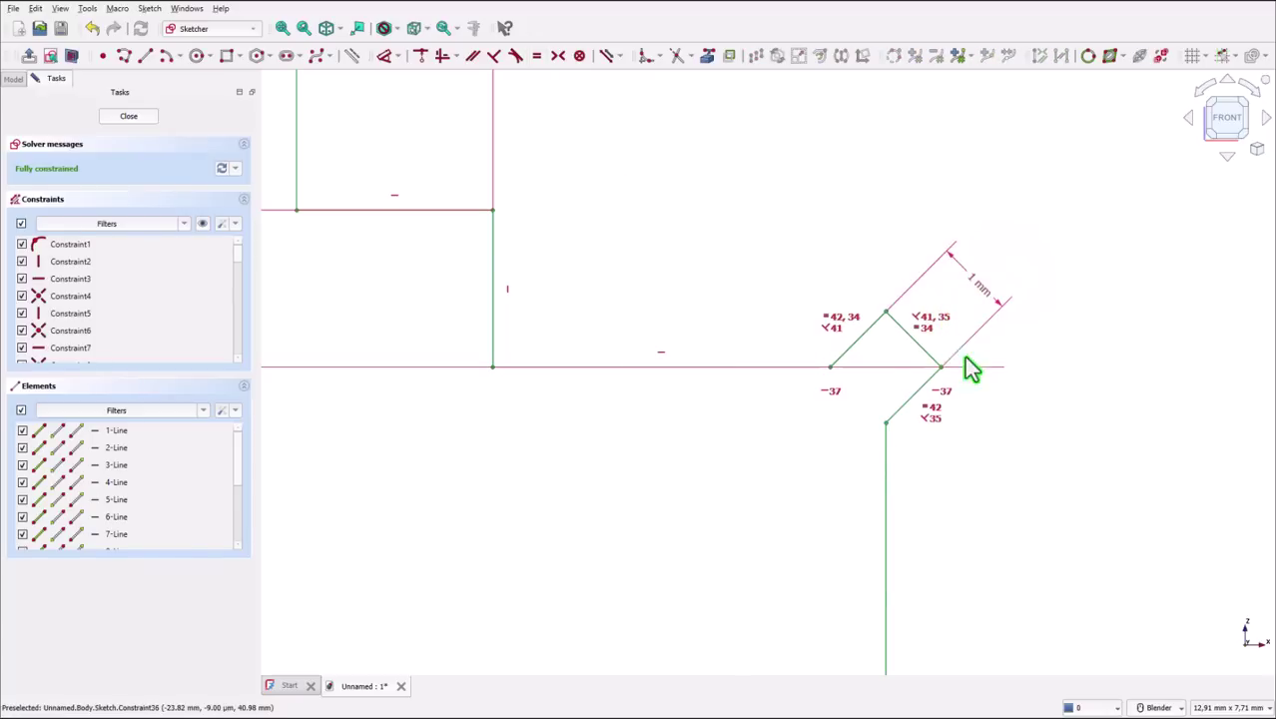
click(552, 511)
Step: Close the profile sketch and revolve it 360° about the vertical sketch axis
click(283, 28)
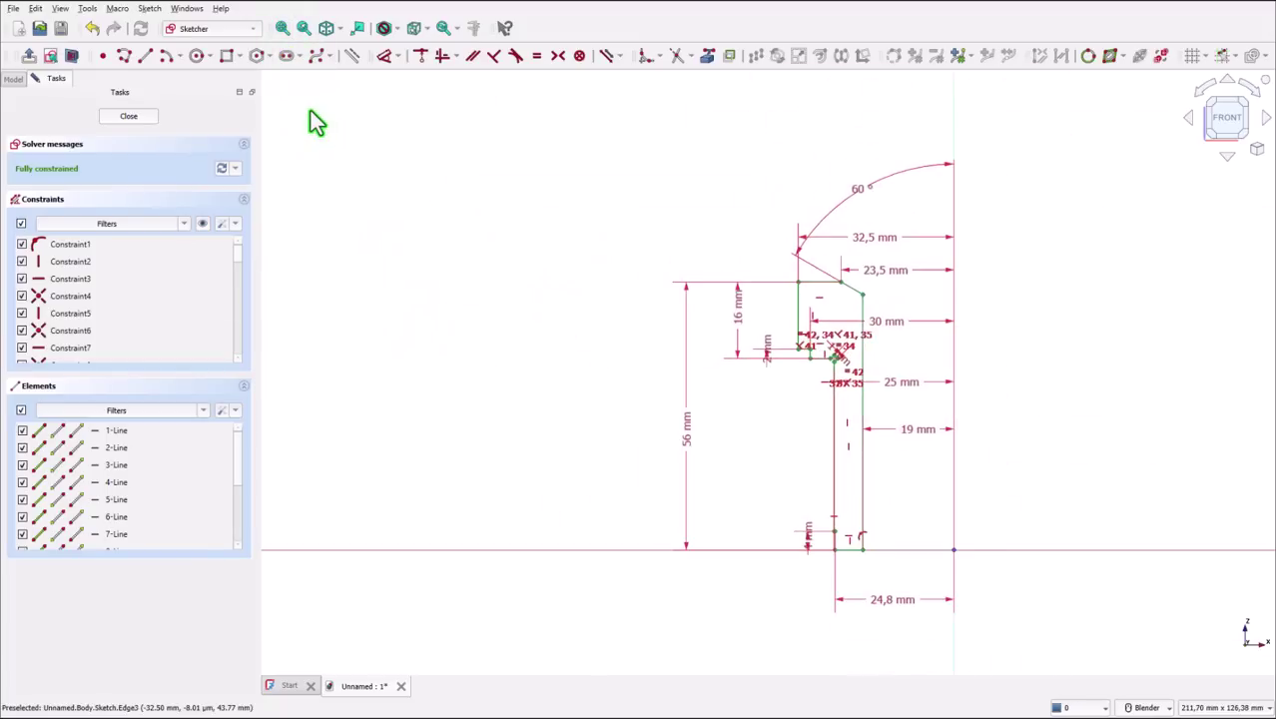
click(140, 119)
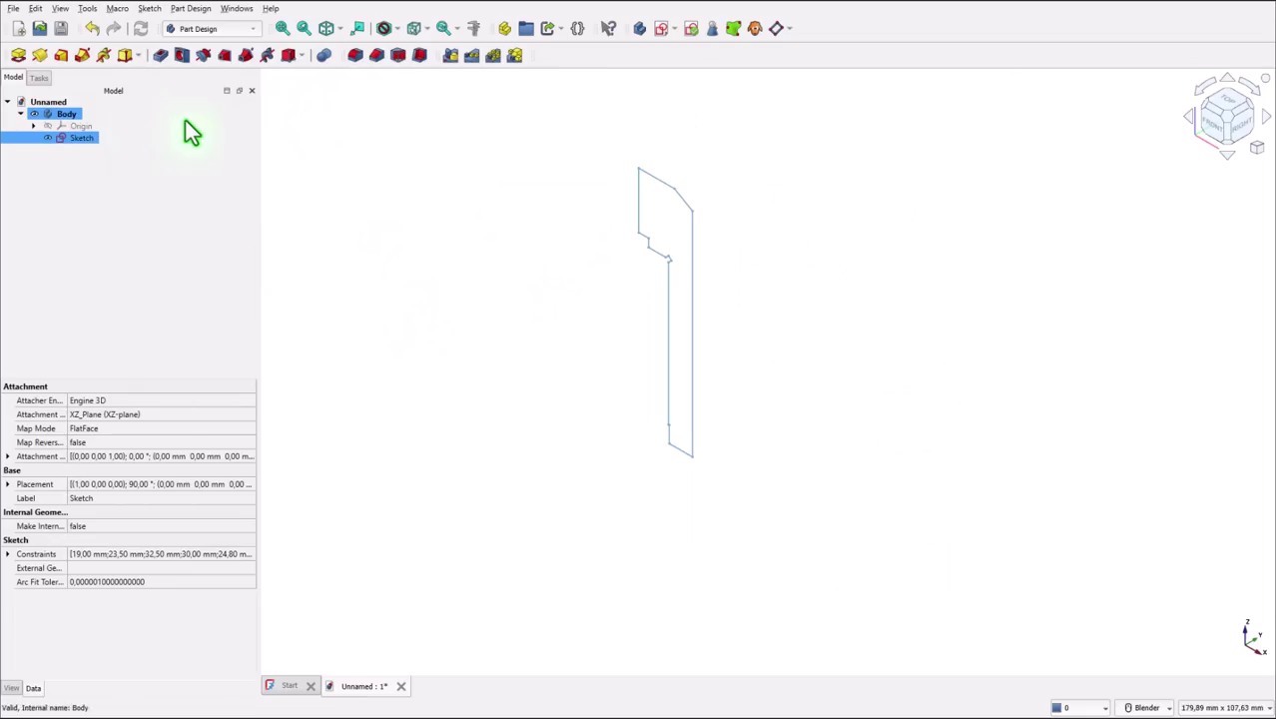
click(39, 57)
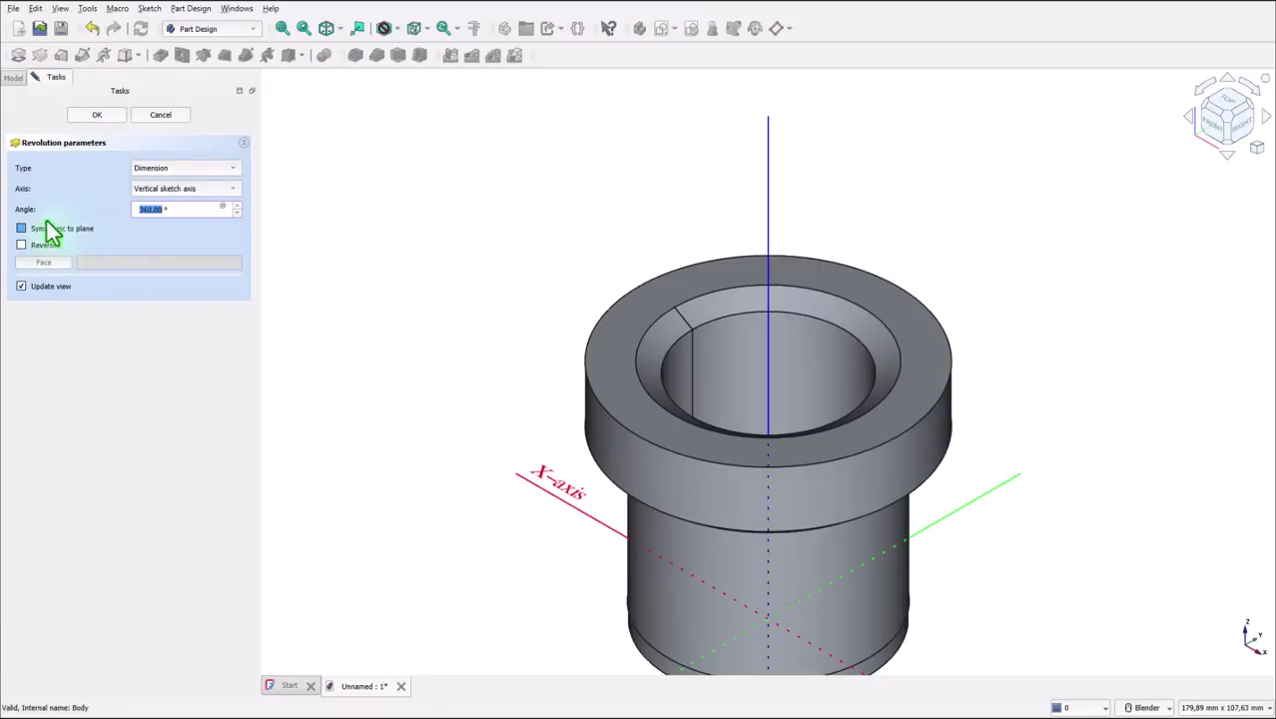
click(97, 113)
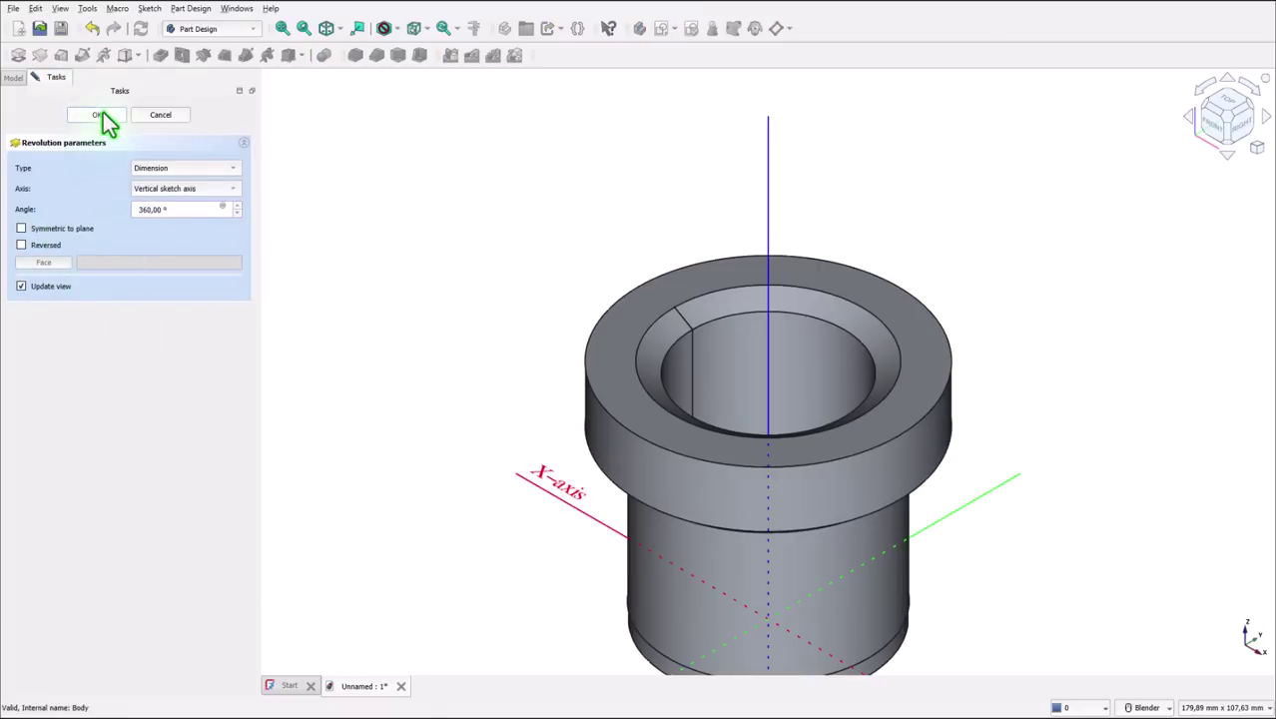
Step: Check the bushing's reference drawing, then switch back to the fitted FreeCAD model
click(282, 28)
key(alt+Tab)
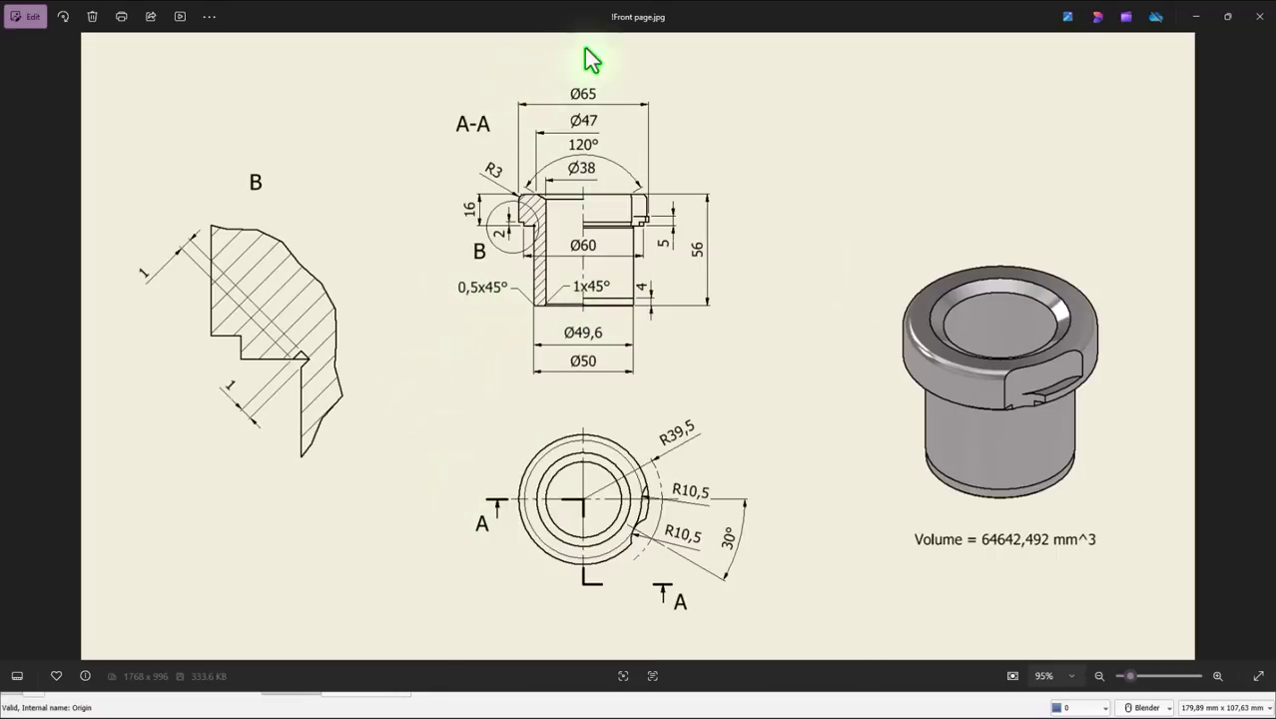
key(alt+Tab)
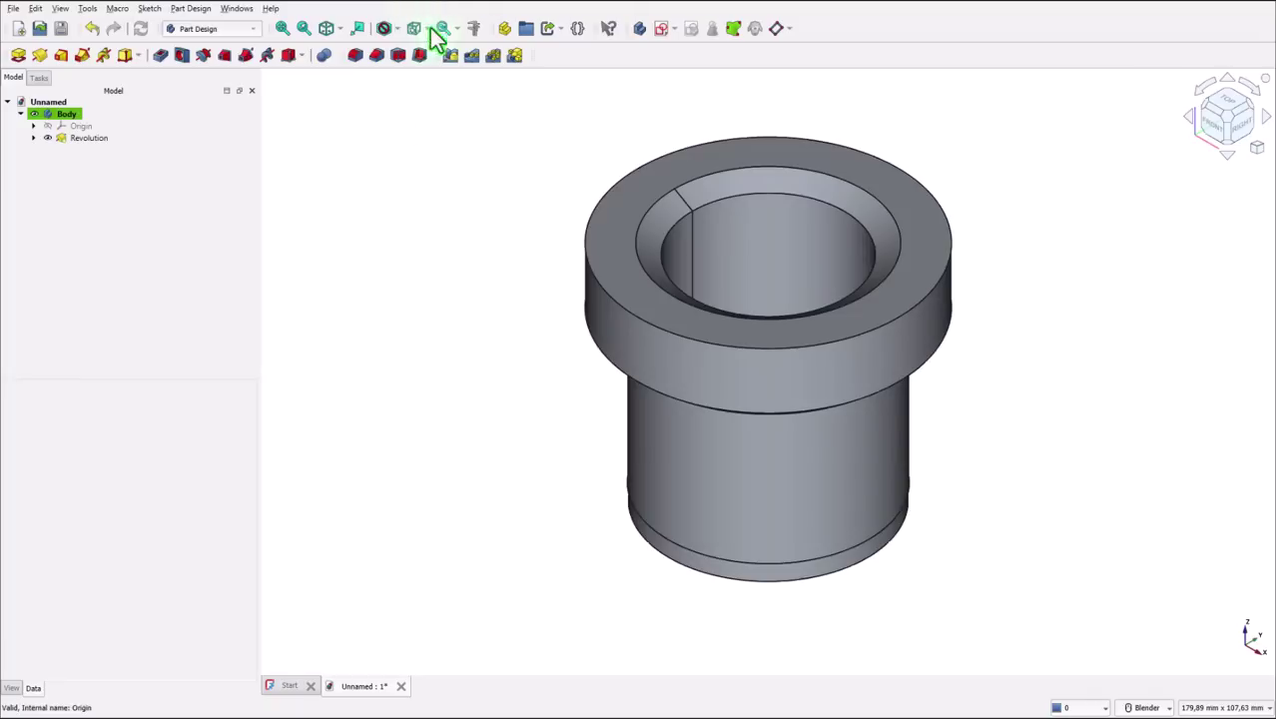
Step: Add a 3 mm fillet to the flange's outer top edge
click(624, 316)
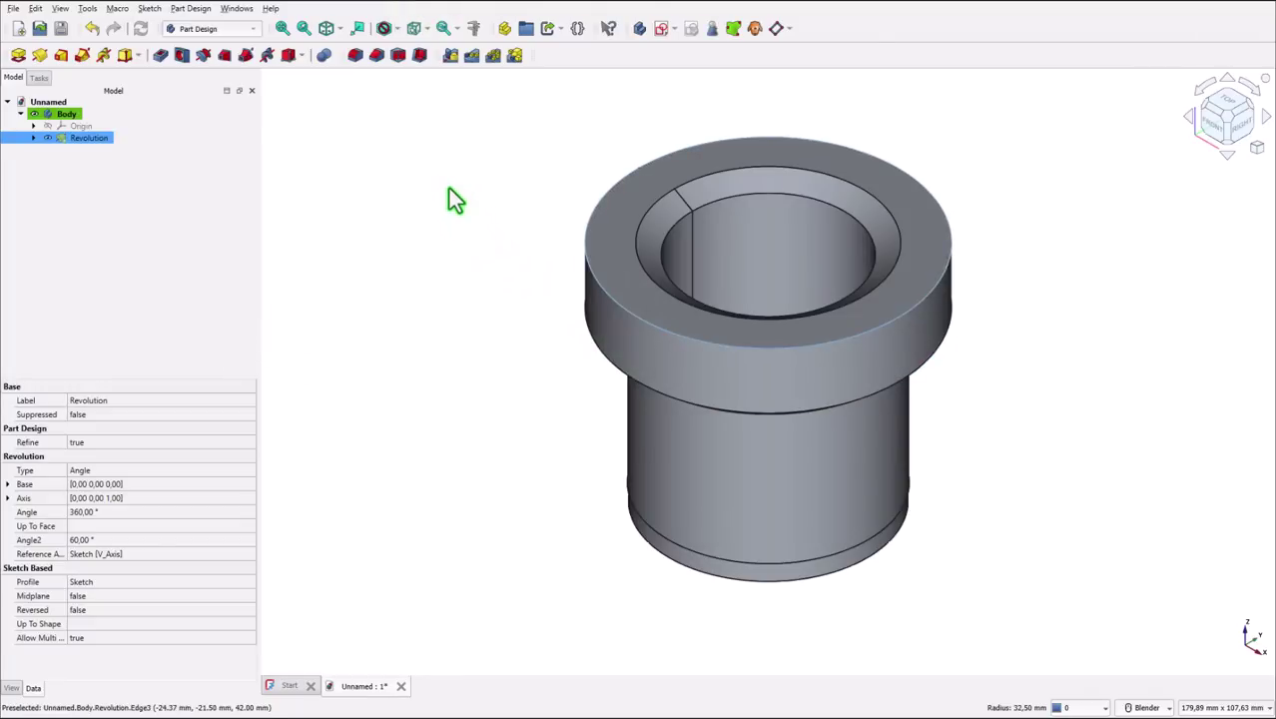
click(354, 54)
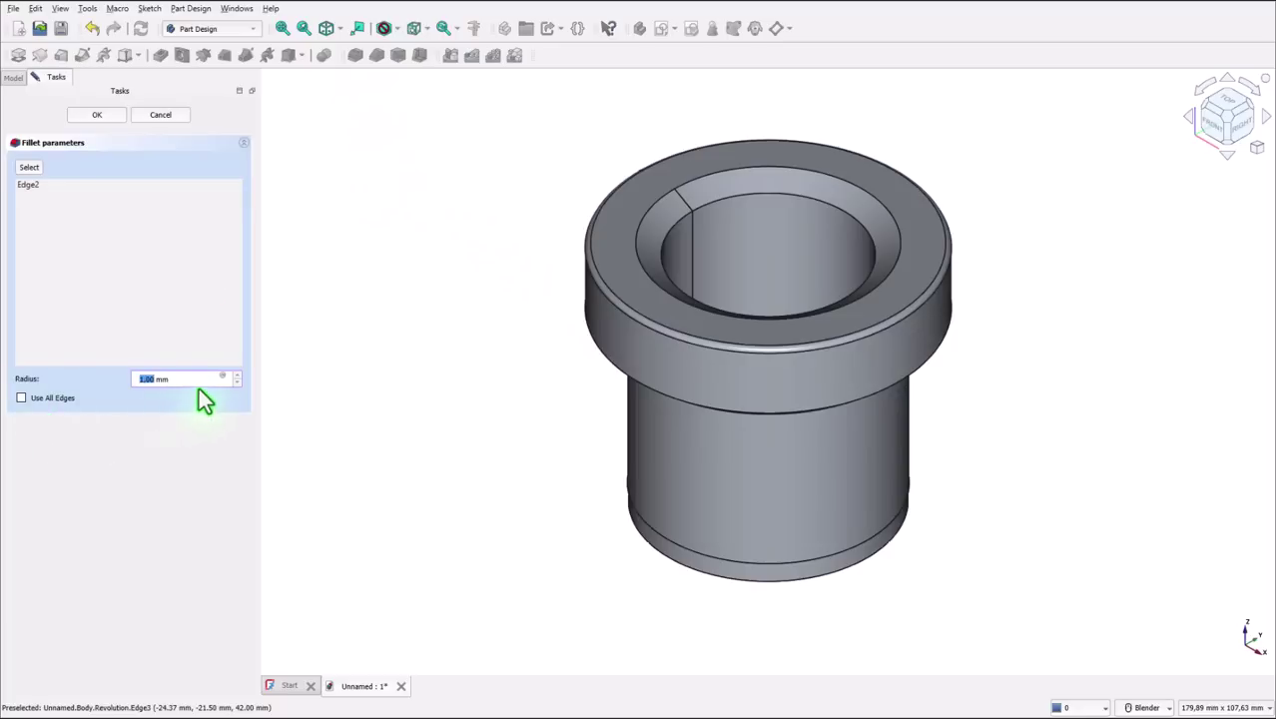
scroll(190, 378, up, 1)
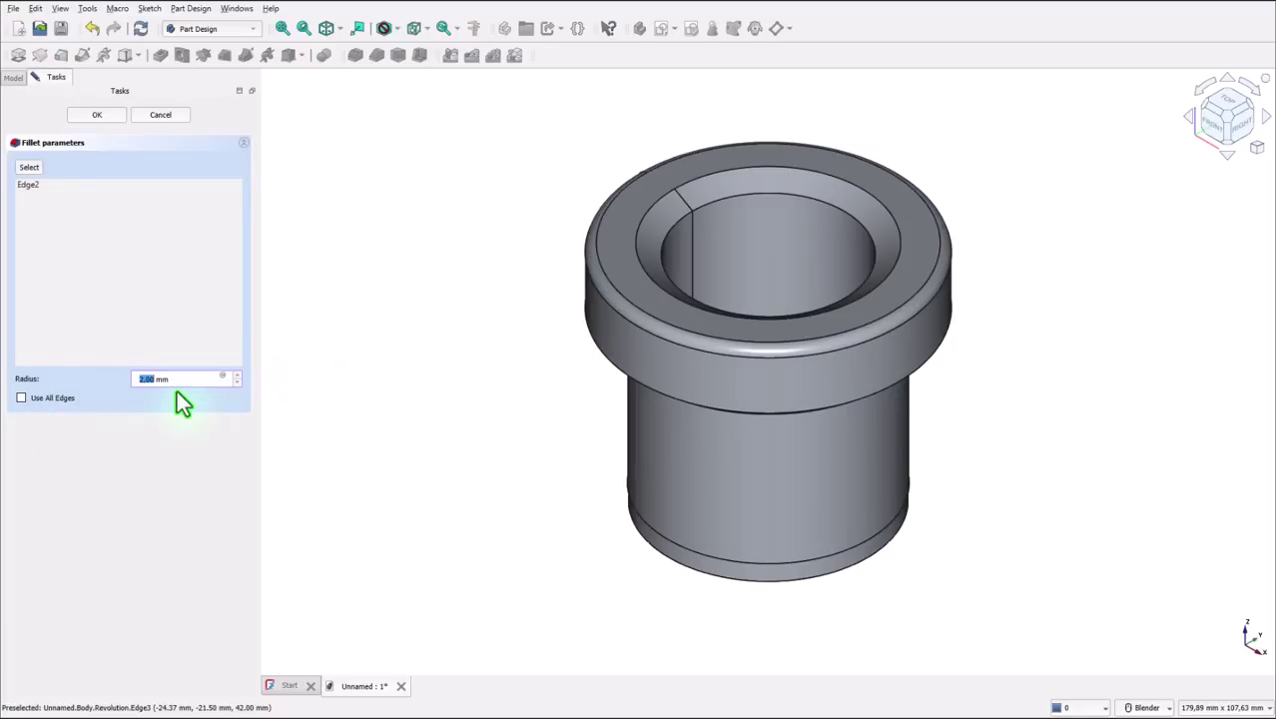
scroll(183, 380, down, 1)
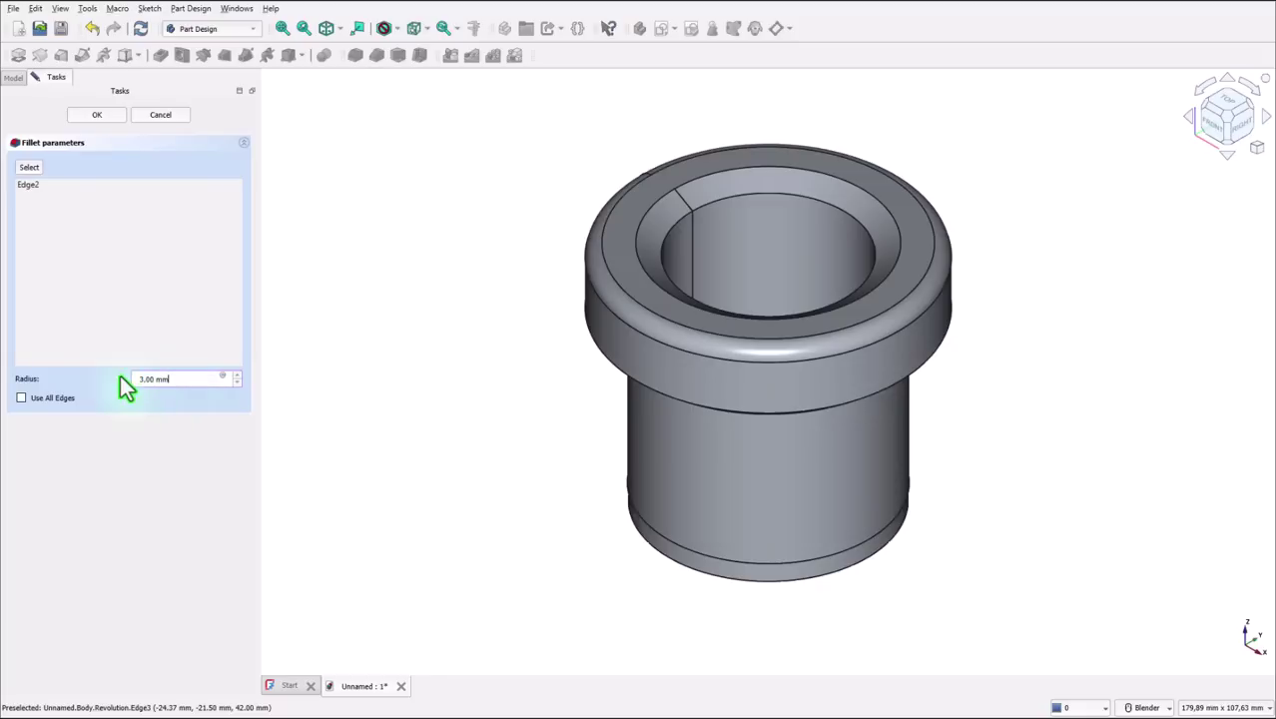
scroll(128, 378, up, 2)
click(97, 115)
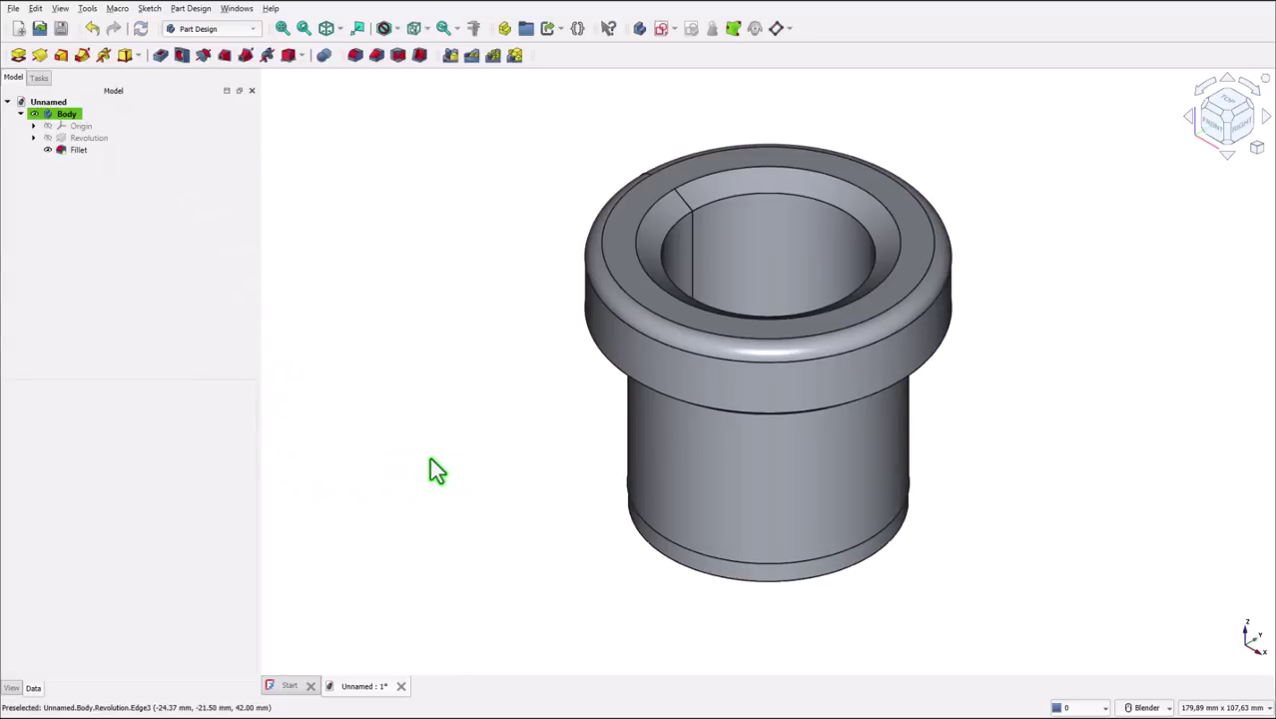
Step: Chamfer the sleeve's outer bottom edge by 0.5 mm
middle_drag(429, 460, 472, 512)
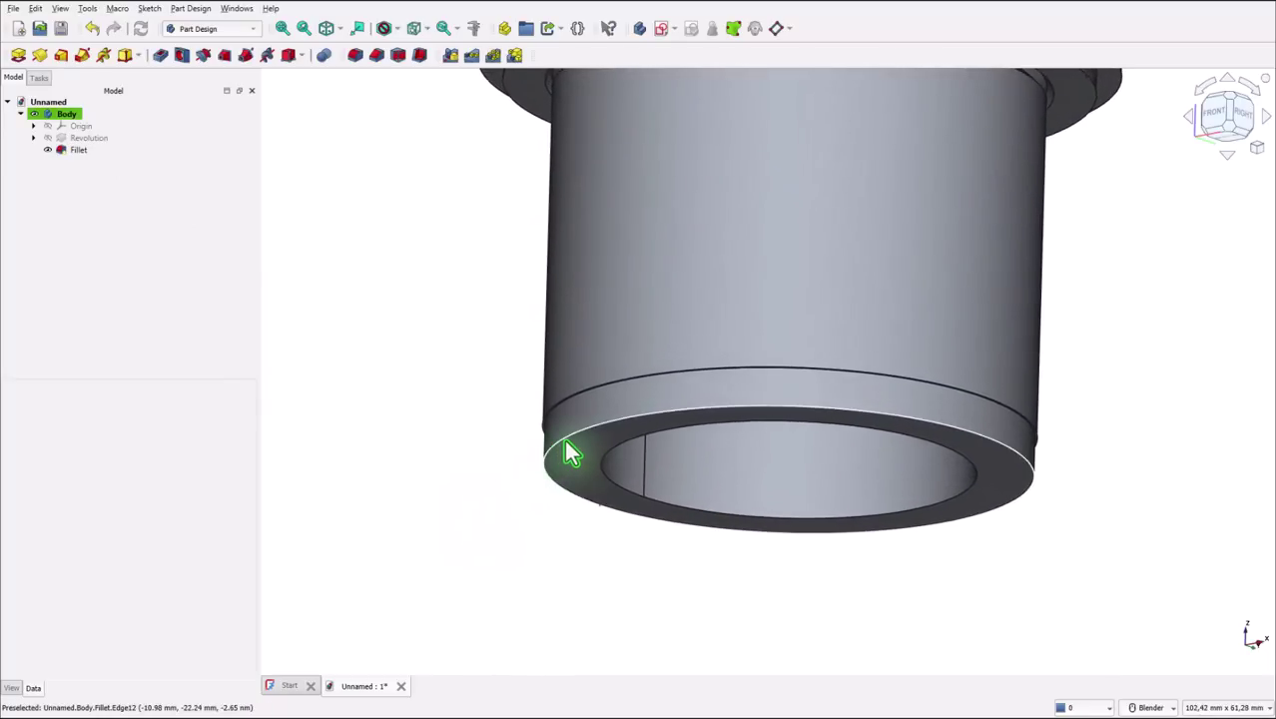
click(566, 453)
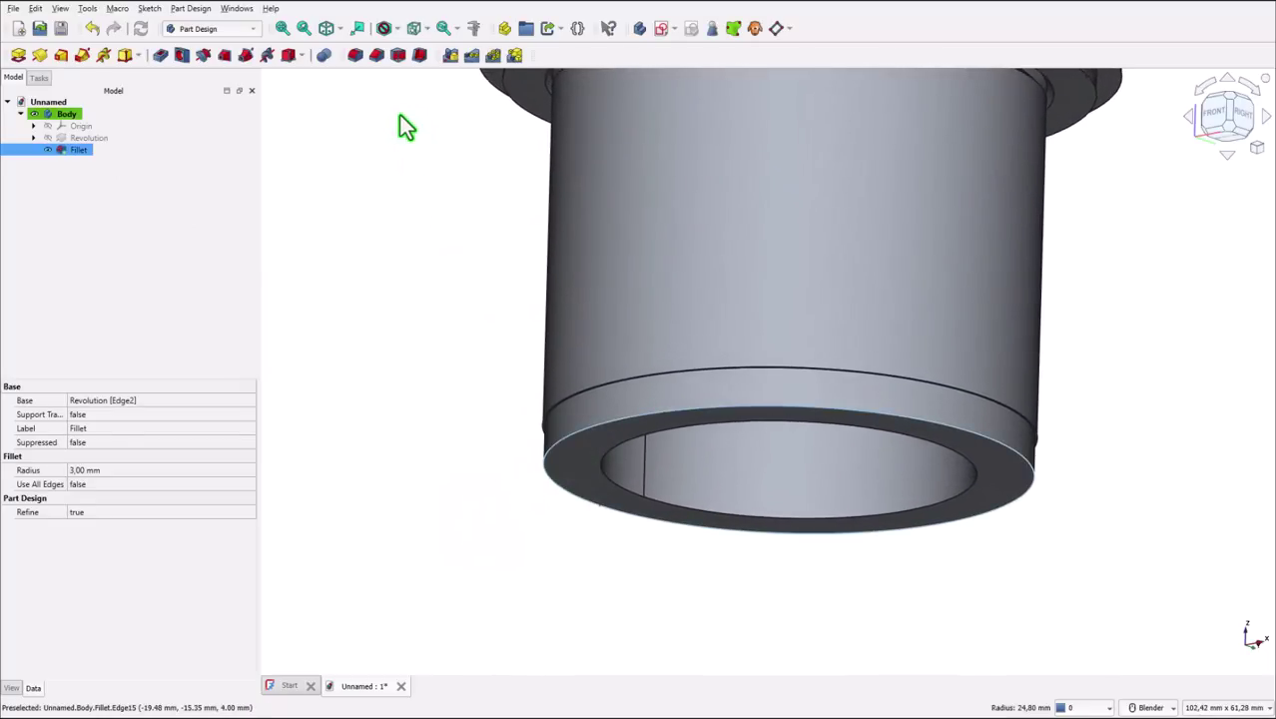
click(376, 55)
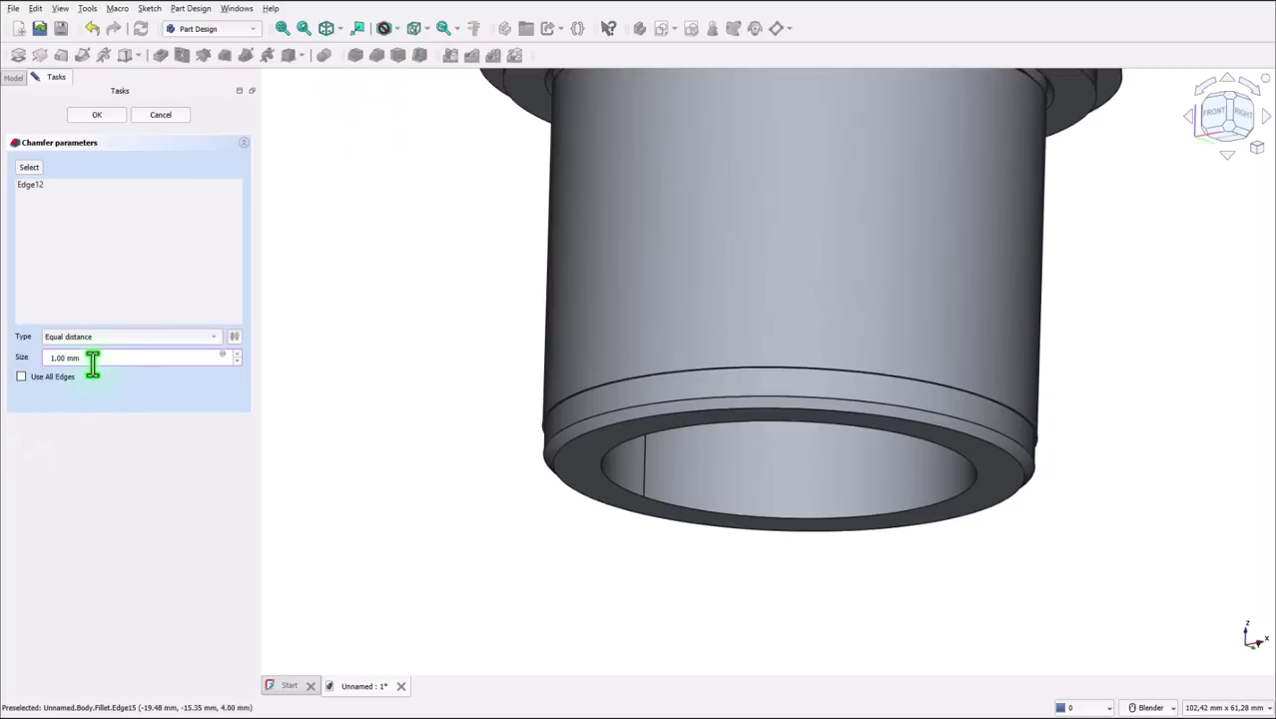
scroll(92, 366, down, 1)
scroll(92, 365, up, 1)
drag(92, 365, 21, 363)
text(0.5)
key(Return)
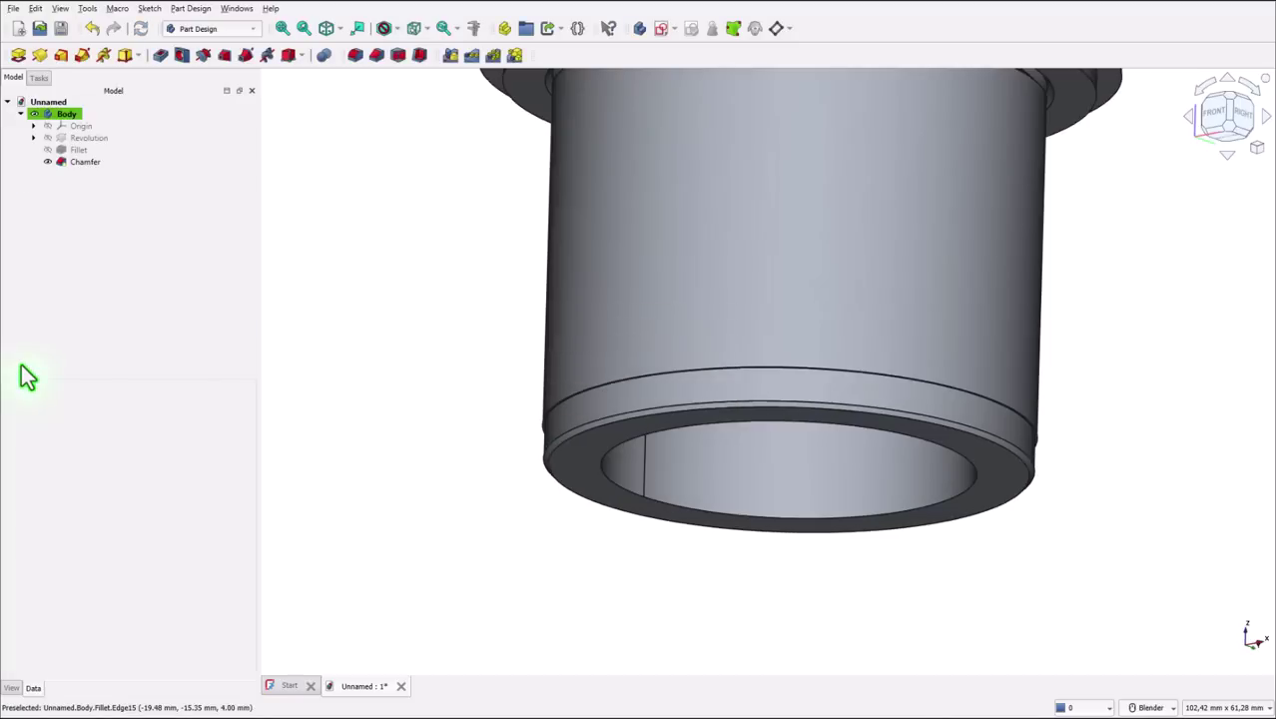
Step: Chamfer the bore's bottom edge by 1 mm and return to a fitted isometric view
click(625, 509)
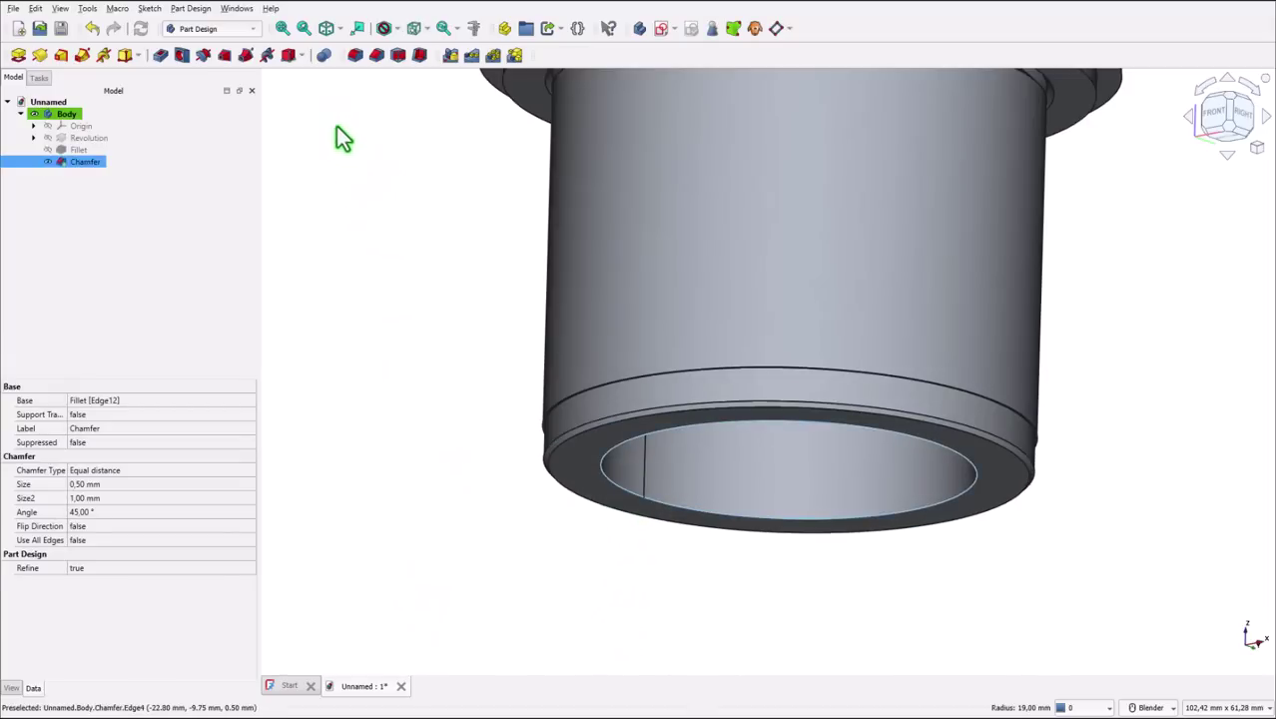
click(375, 56)
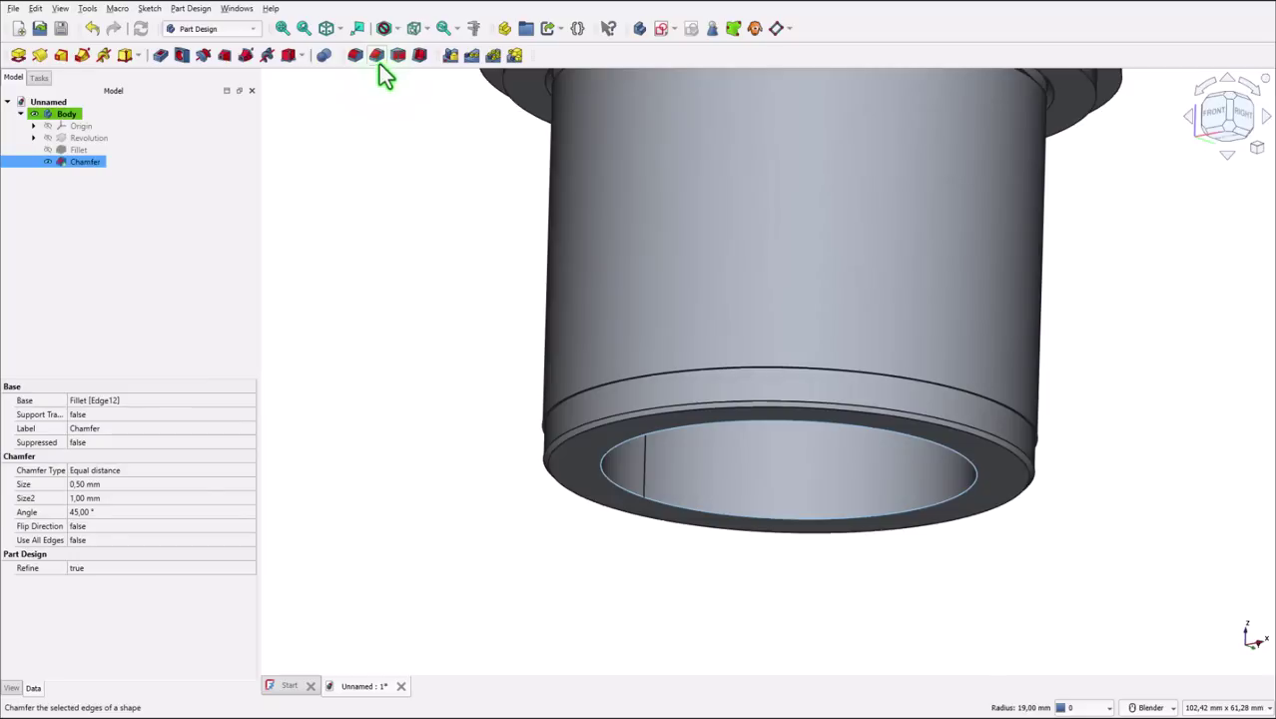
click(142, 361)
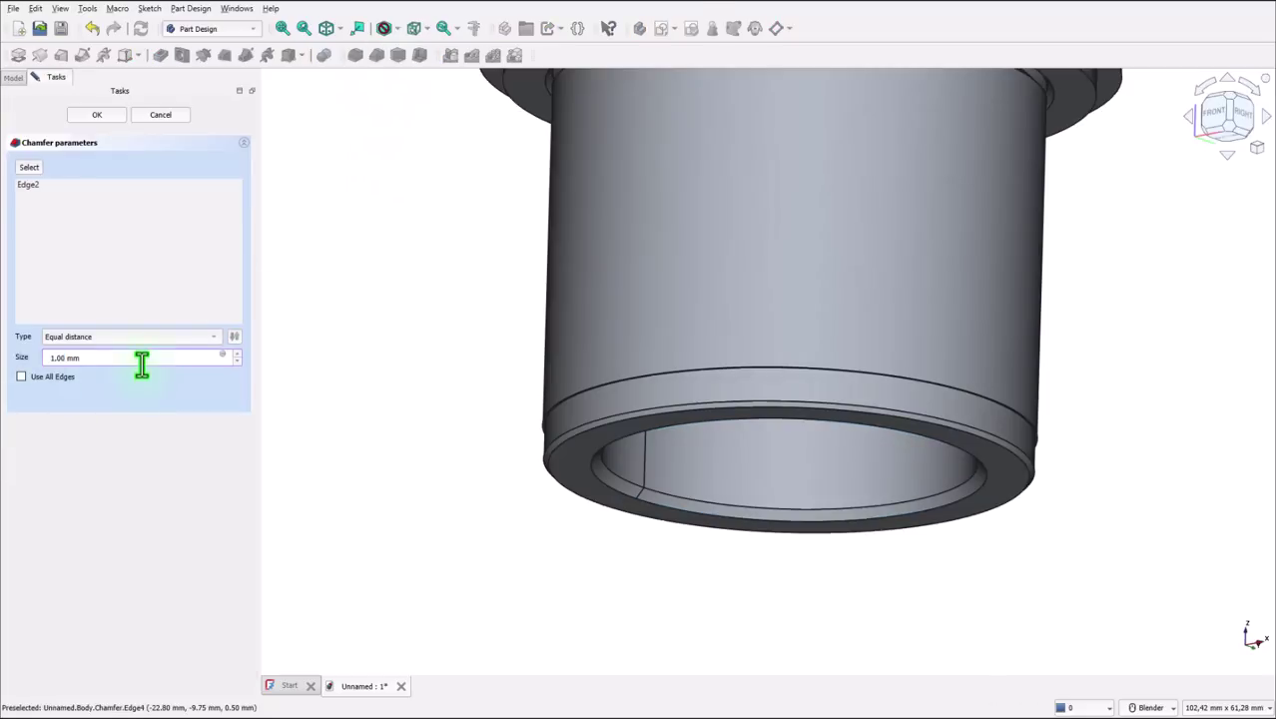
click(97, 115)
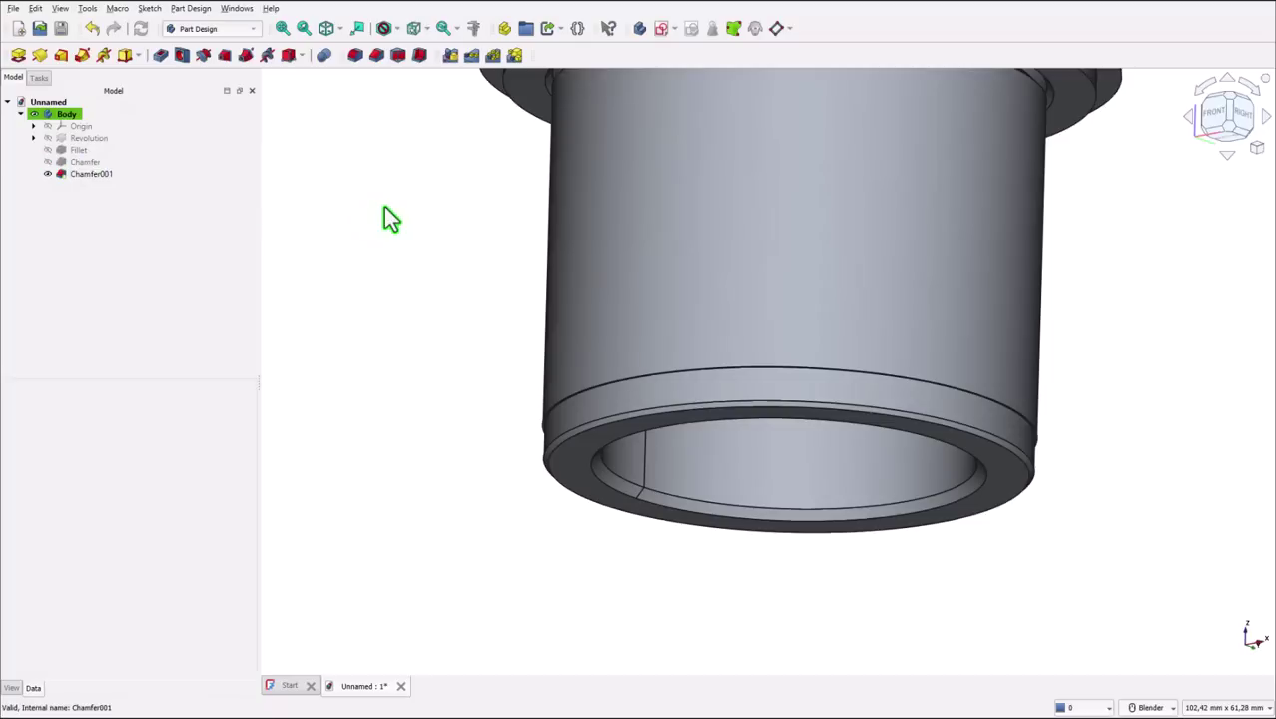
click(329, 36)
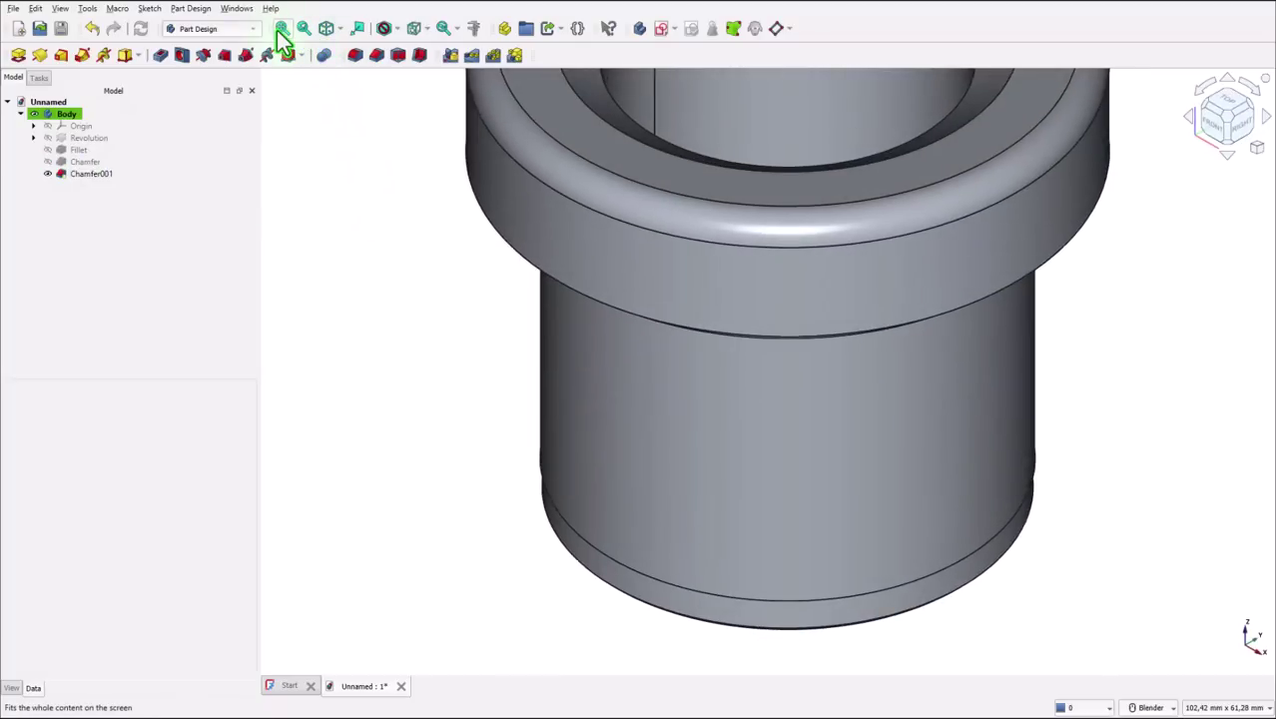
click(281, 32)
key(alt+Tab)
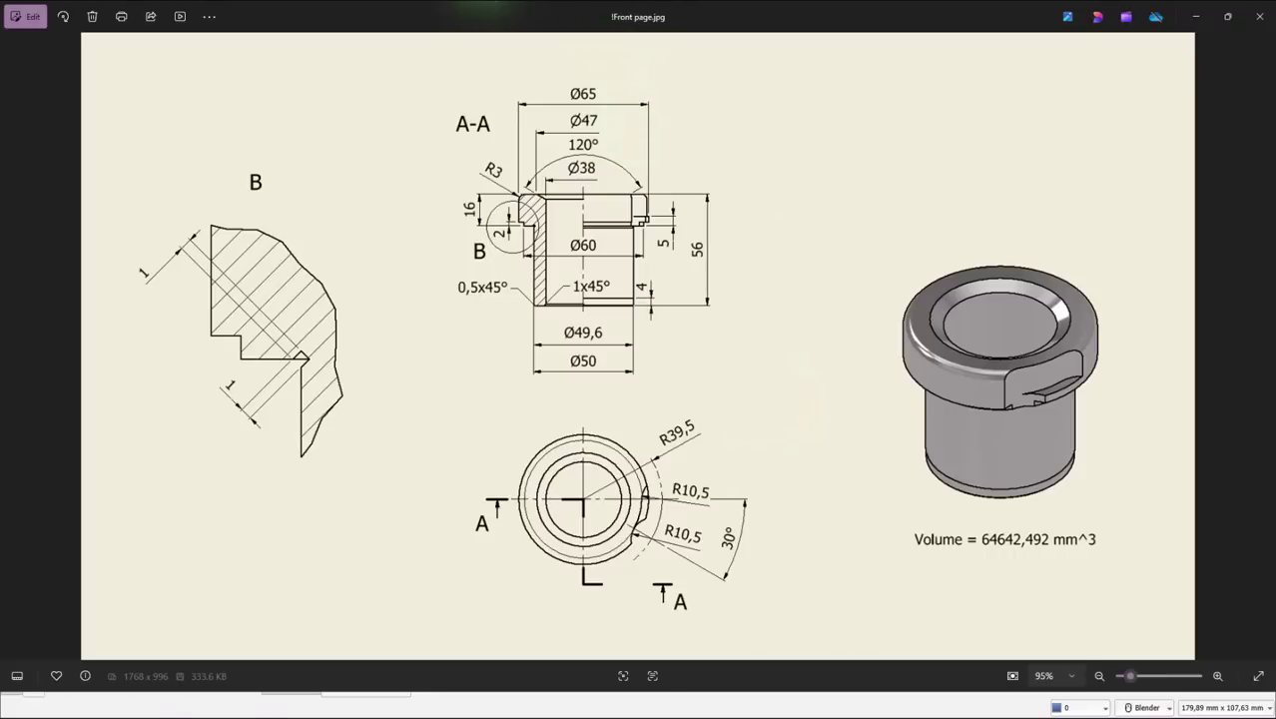
key(alt+Tab)
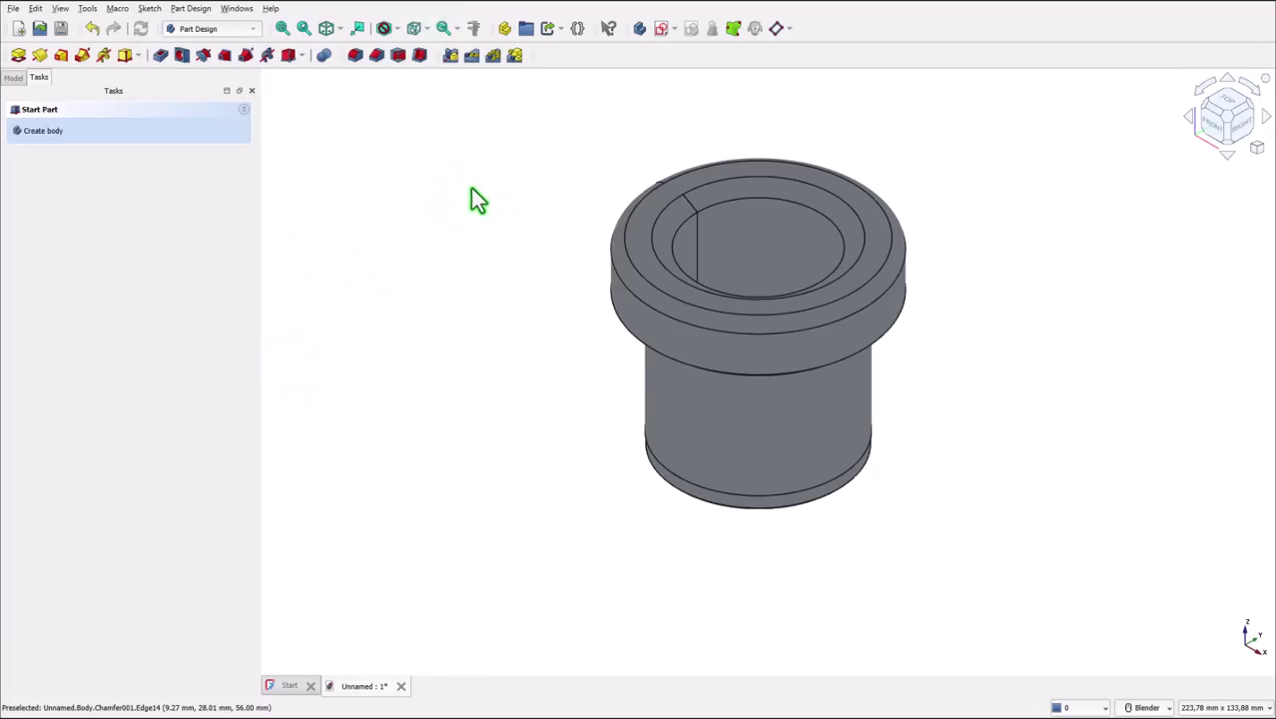
Step: Start a new sketch on the flange's top ring face
click(637, 250)
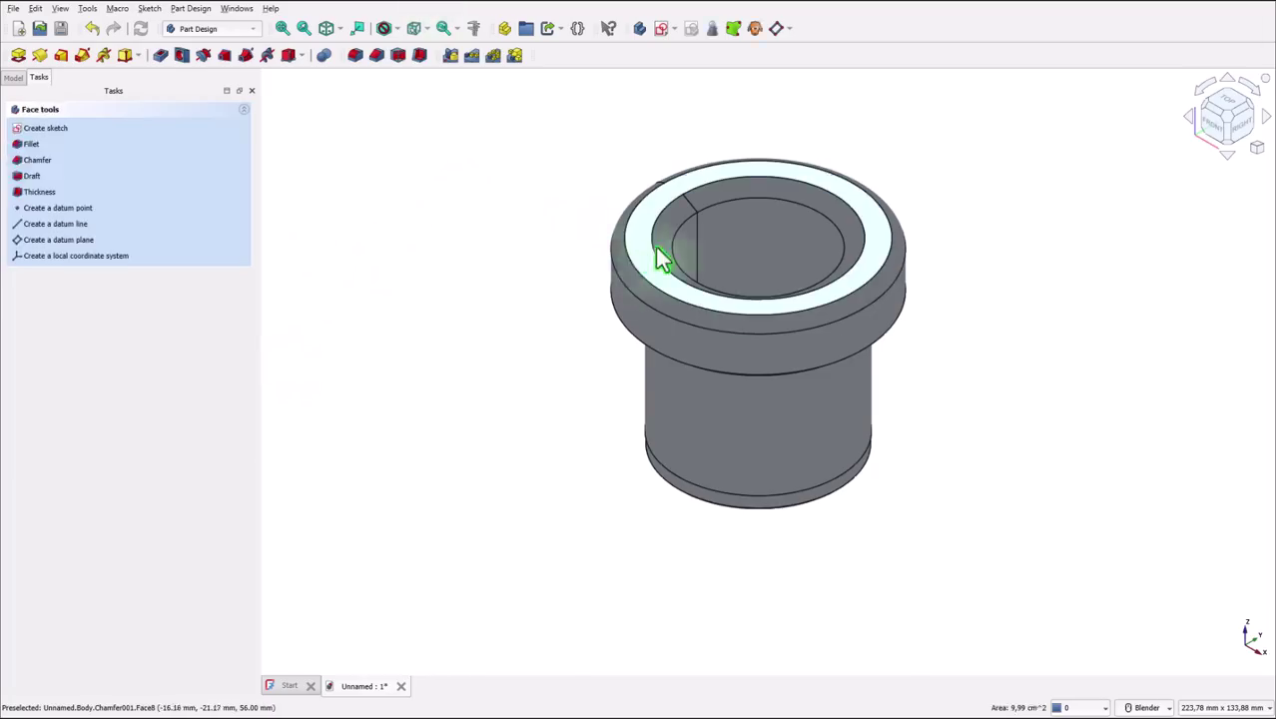
click(659, 44)
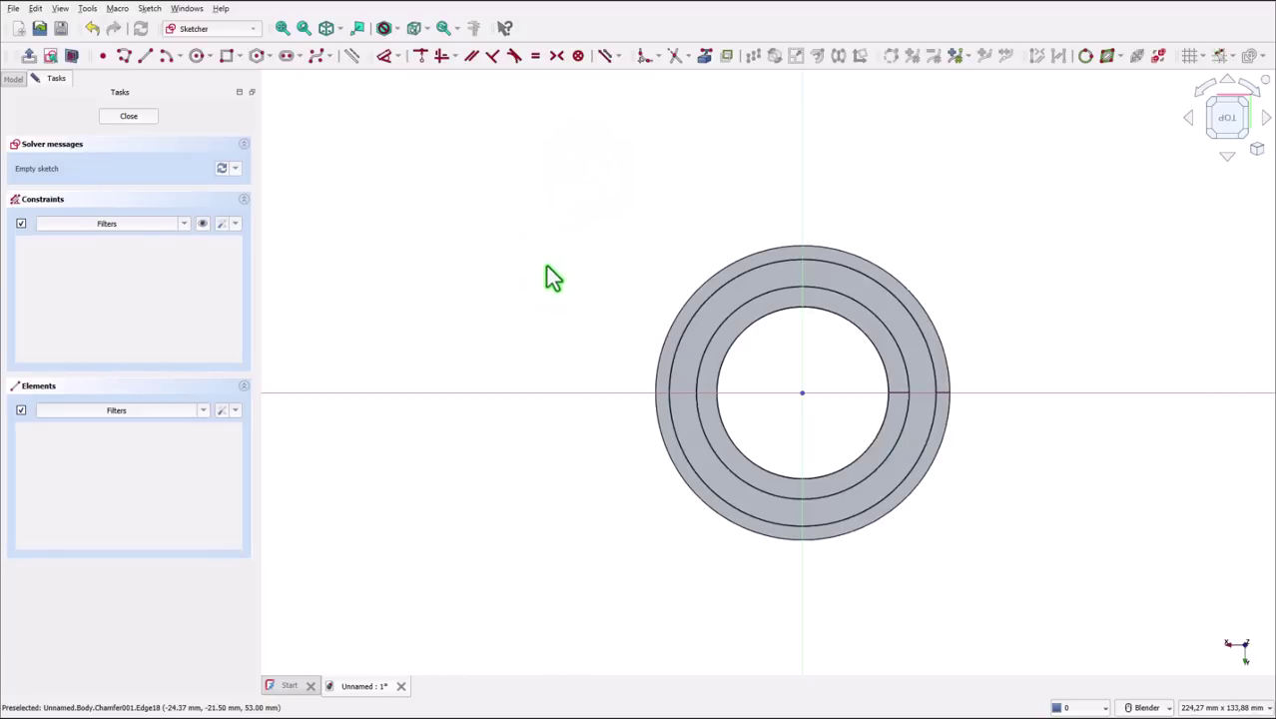
mouse_move(717, 334)
middle_down()
mouse_move(885, 414)
mouse_move(891, 386)
middle_up()
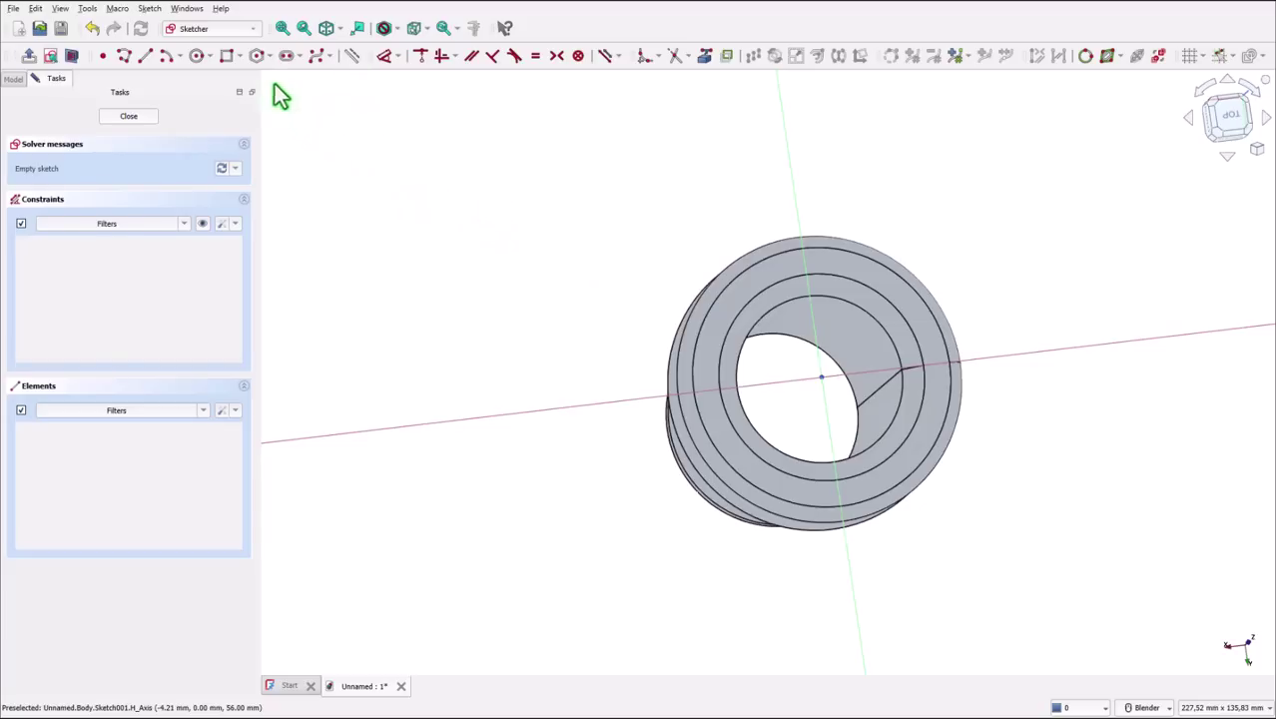
Step: Draw a circle beside the part and constrain its diameter to 21 mm (10.5*2)
click(198, 55)
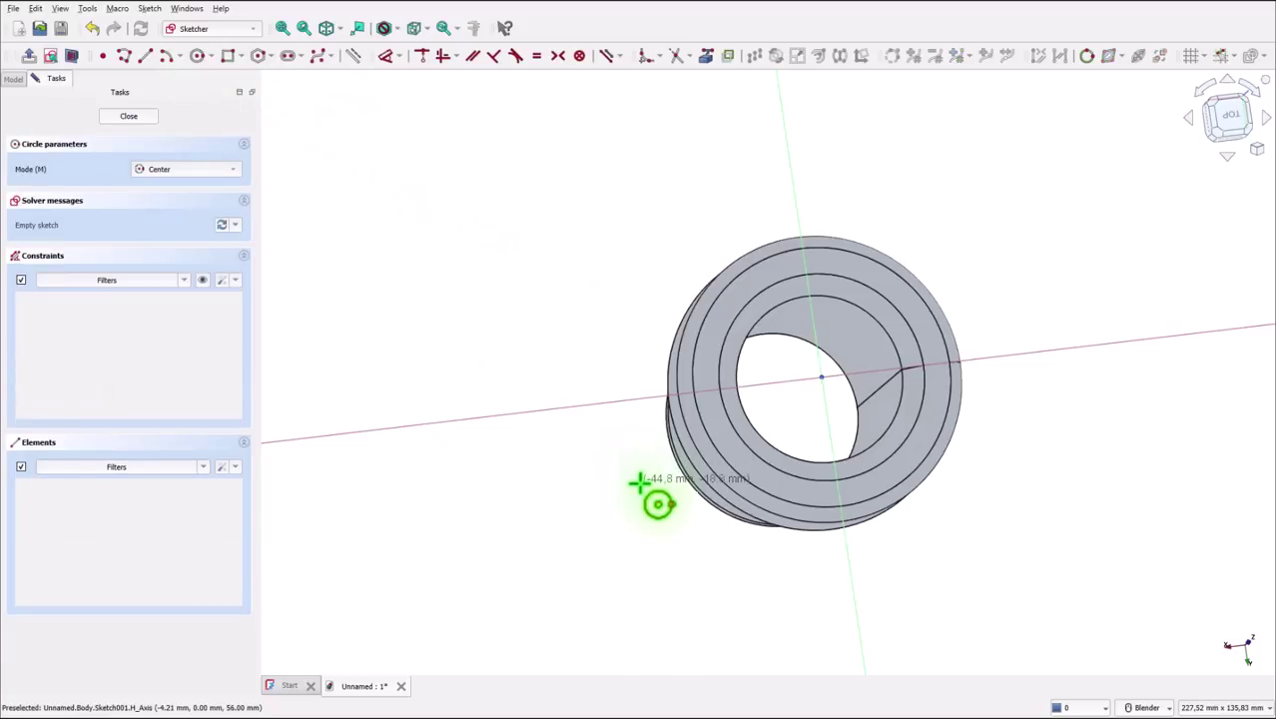
click(631, 493)
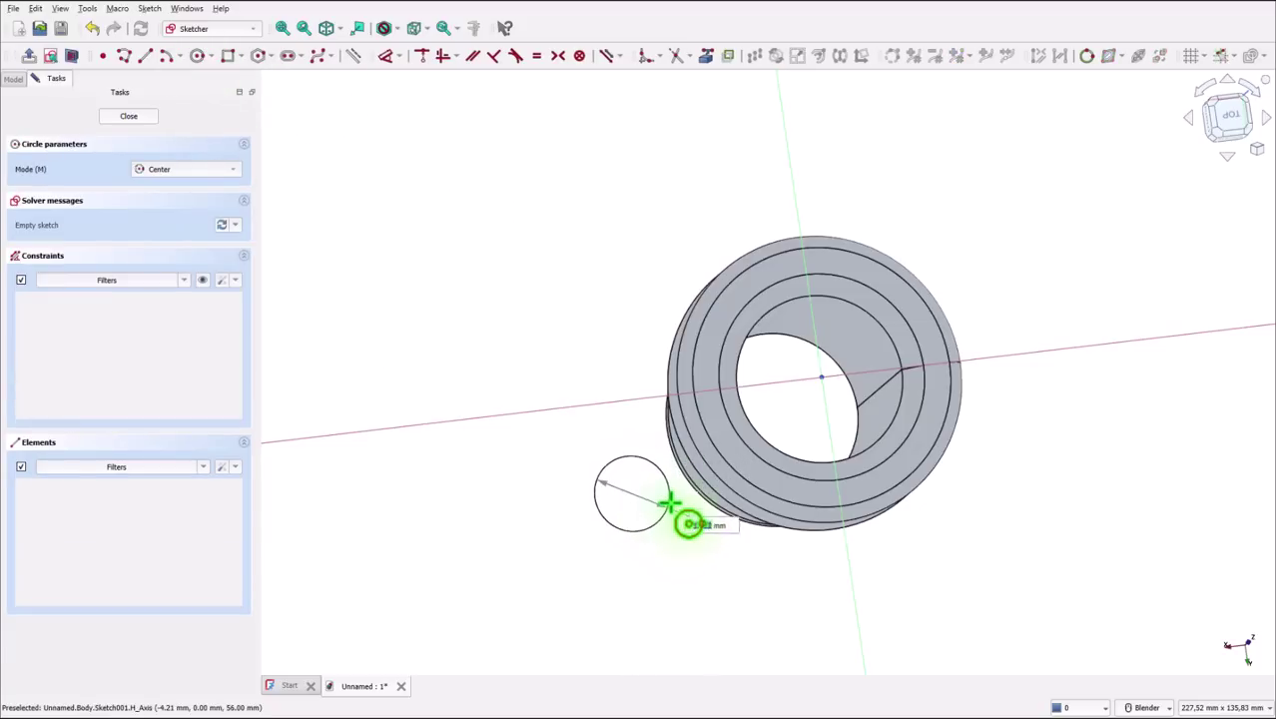
click(670, 503)
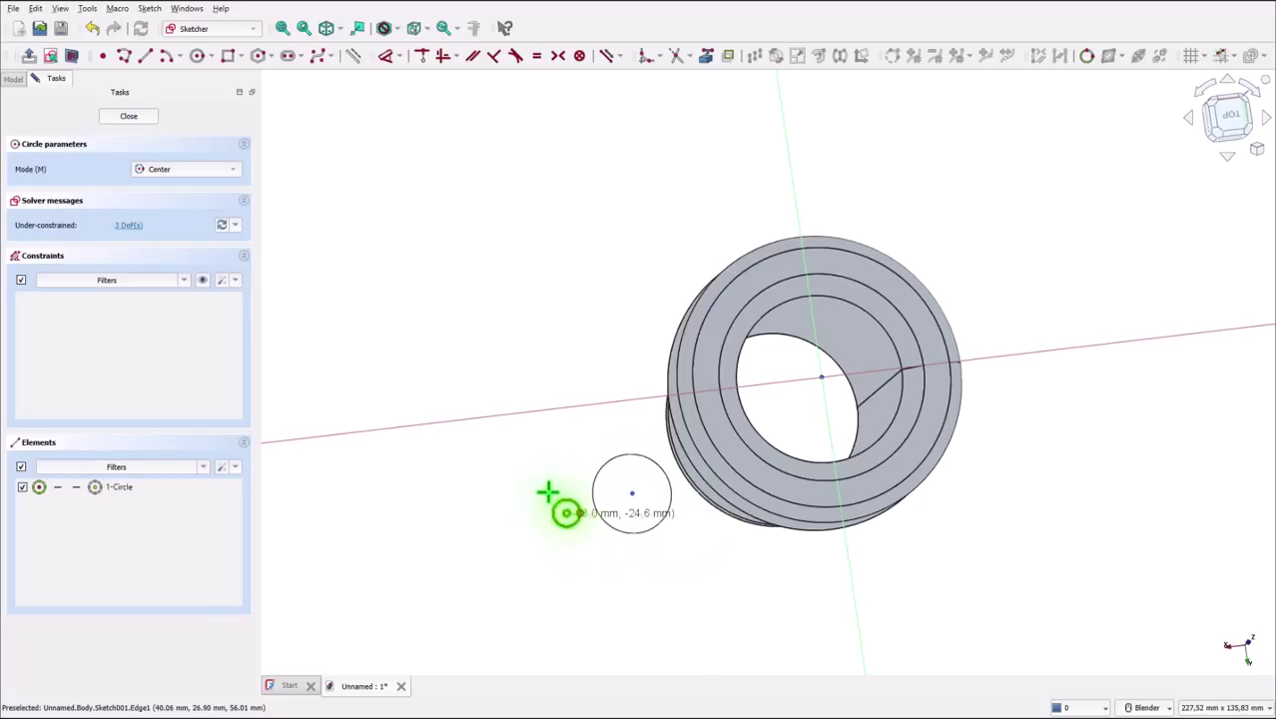
click(387, 56)
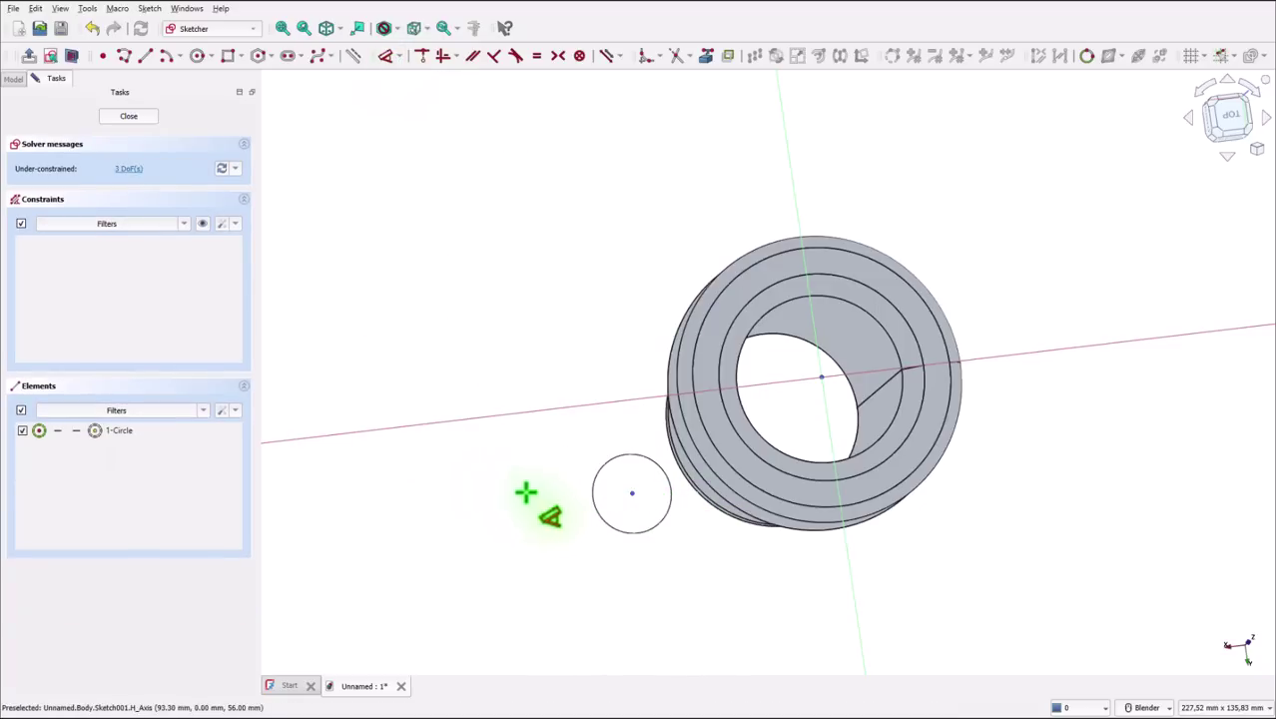
click(596, 516)
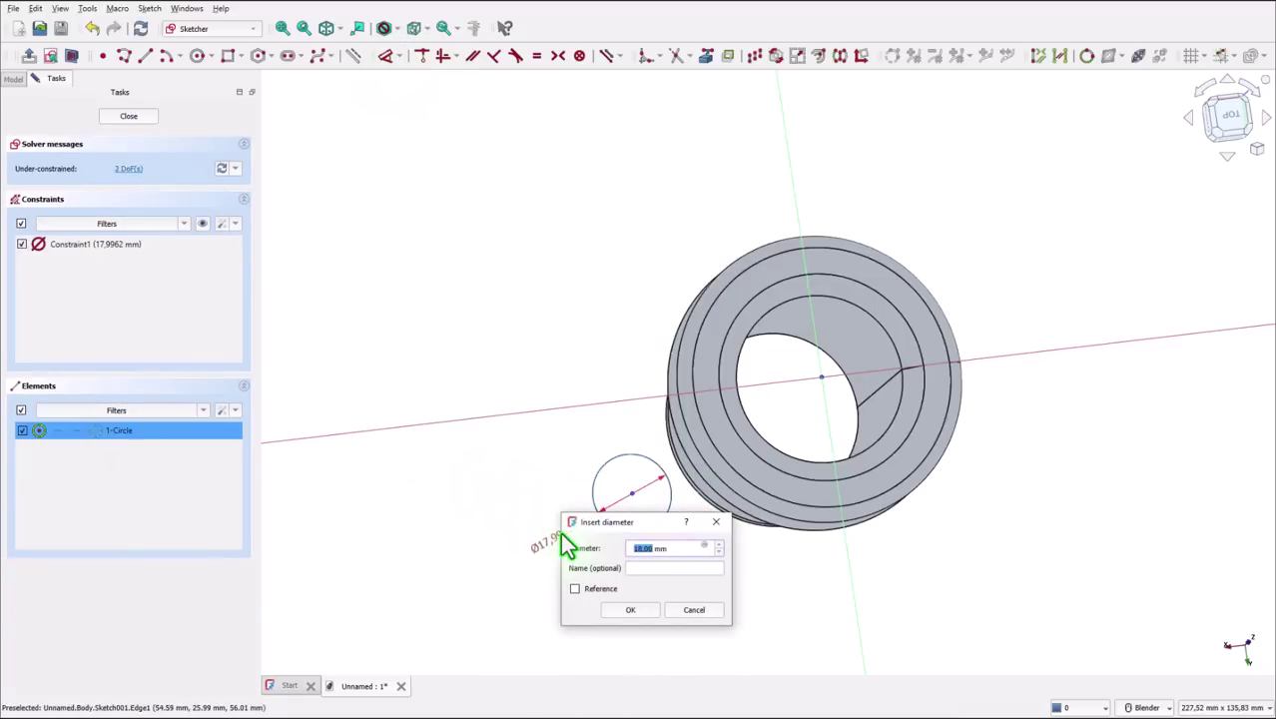
text(10.5*2)
key(Return)
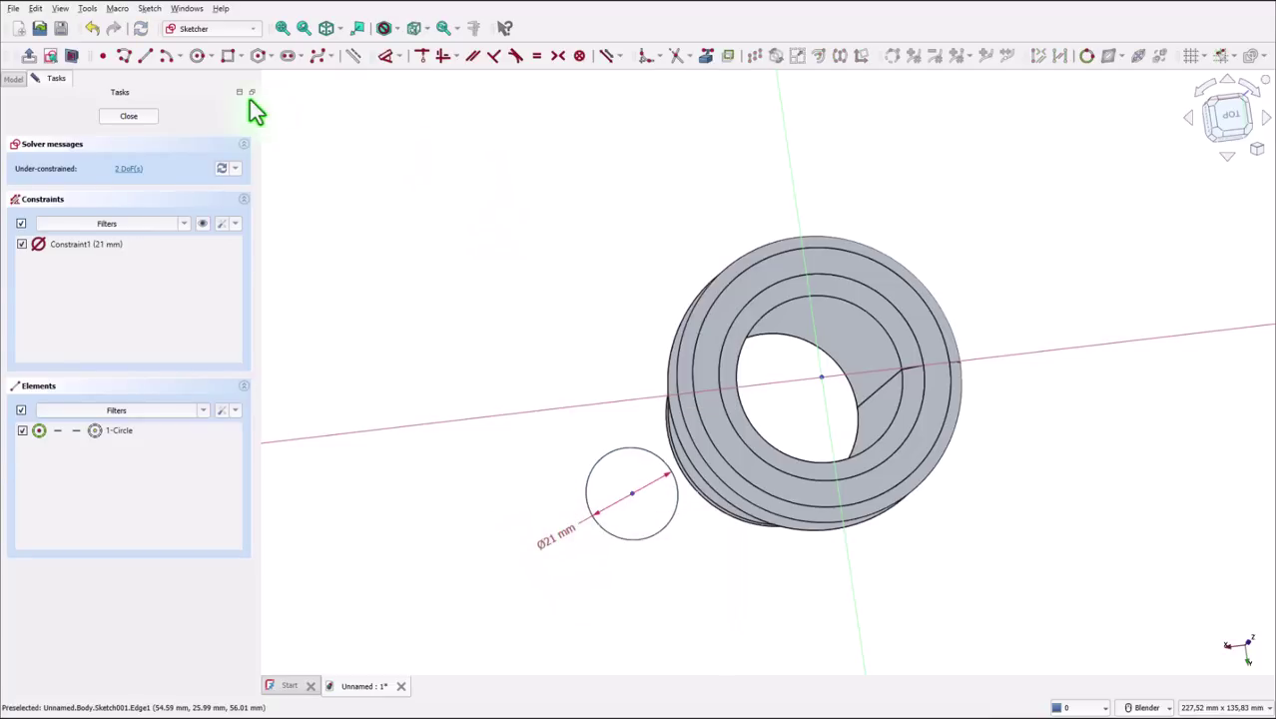
Step: Draw a construction line from the circle's centre to the sketch origin
click(147, 58)
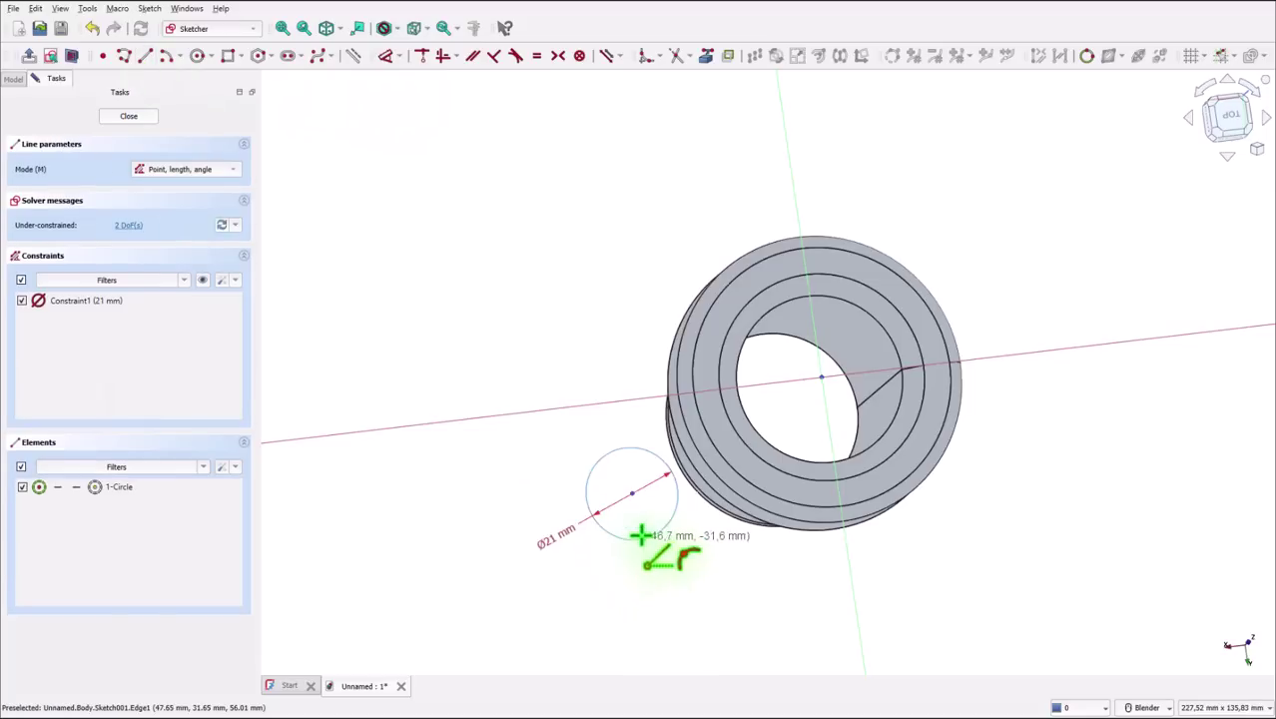
click(632, 491)
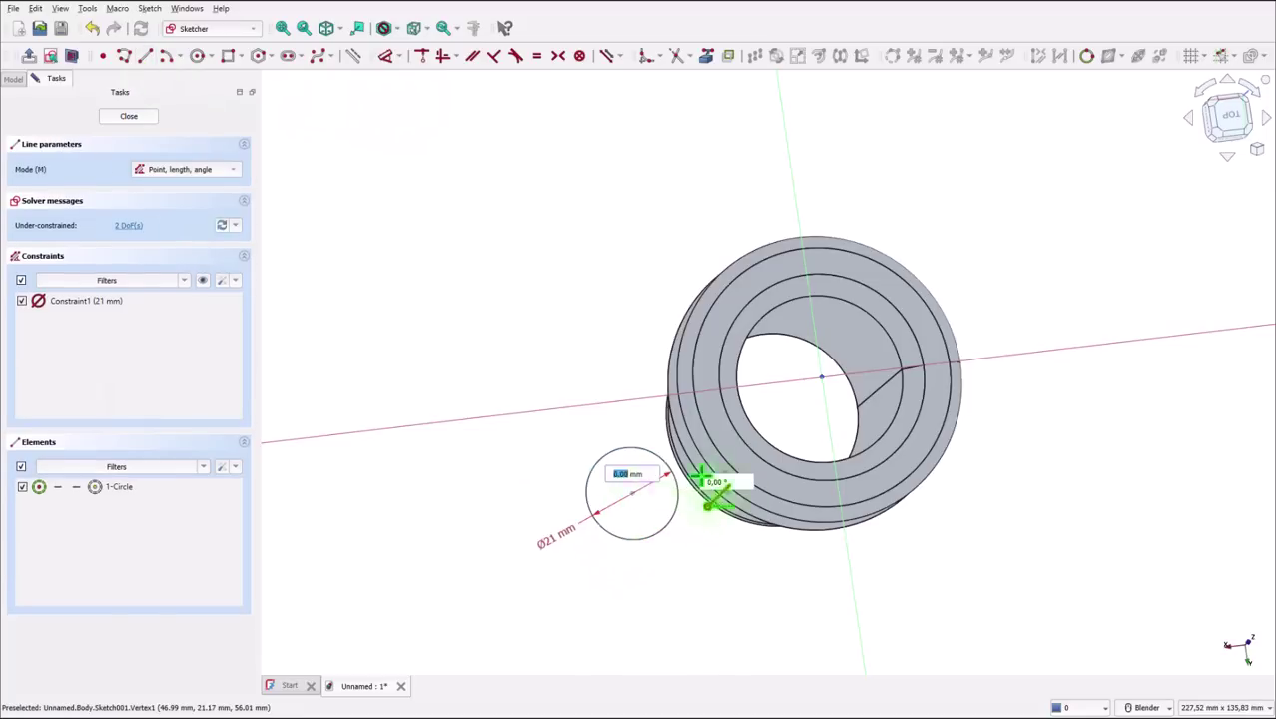
click(821, 376)
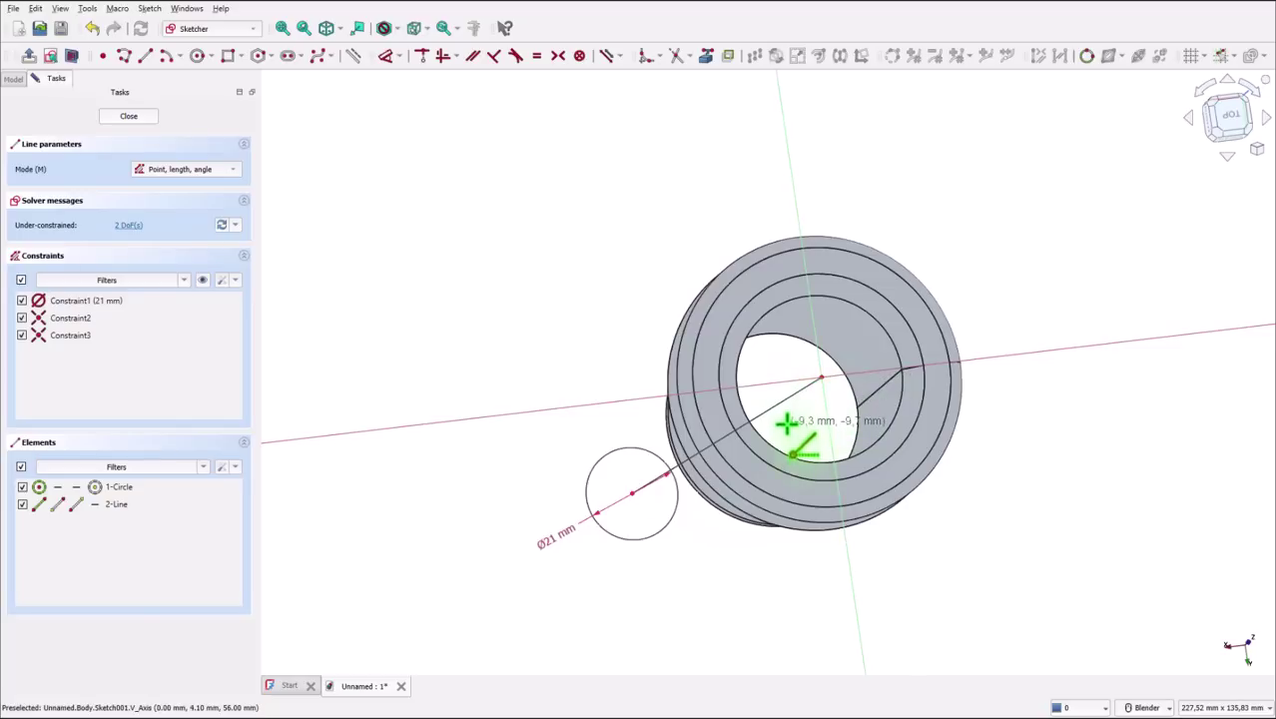
right_click(439, 212)
click(781, 405)
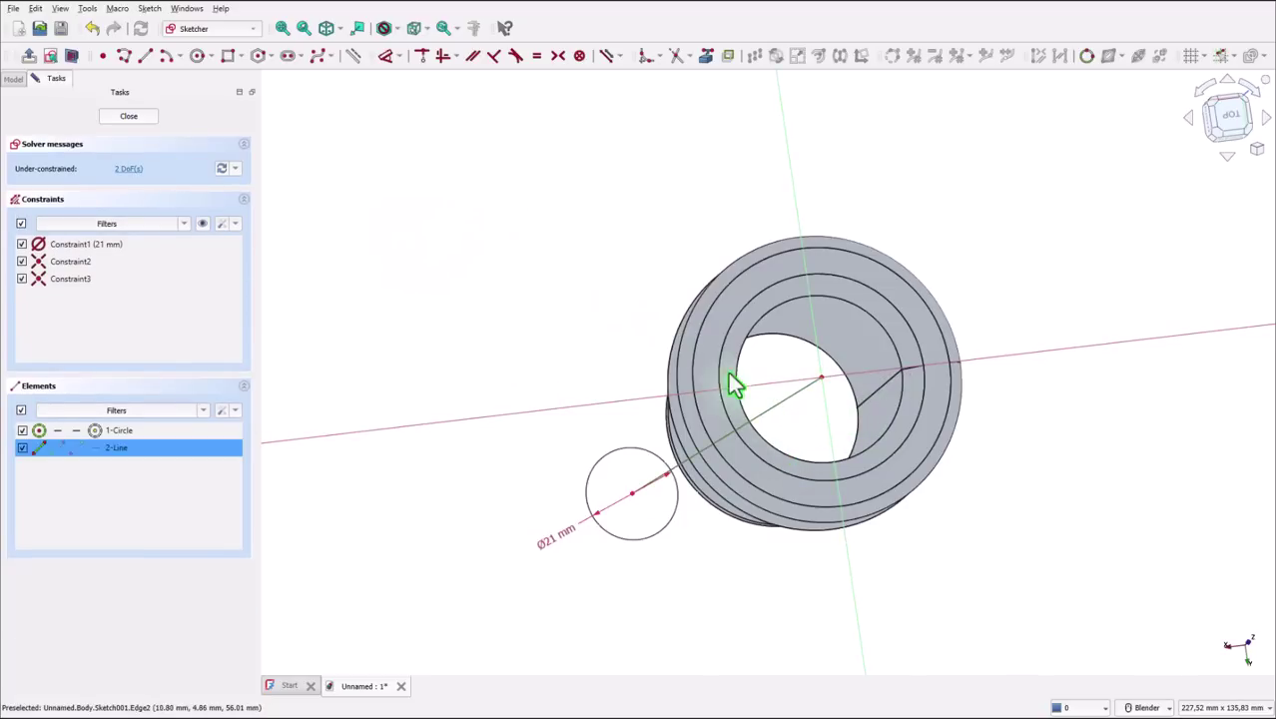
click(353, 57)
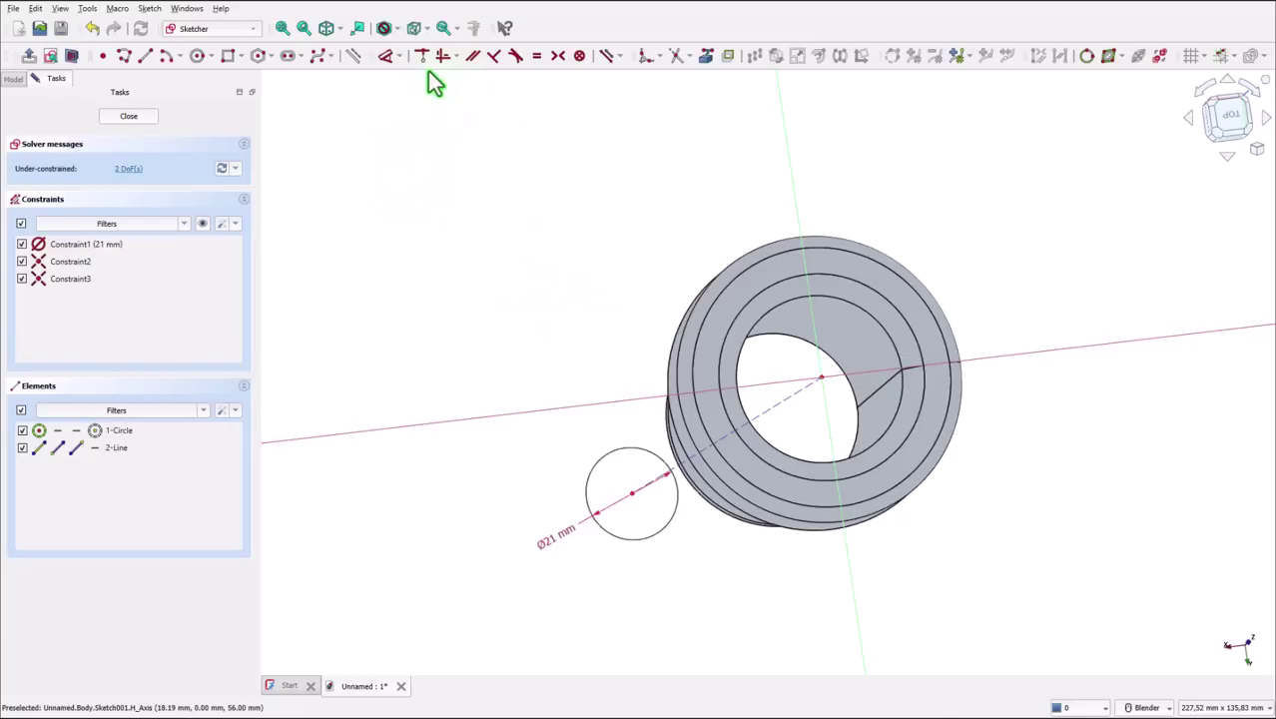
Step: Set the construction line's length to 39,5 mm
click(387, 57)
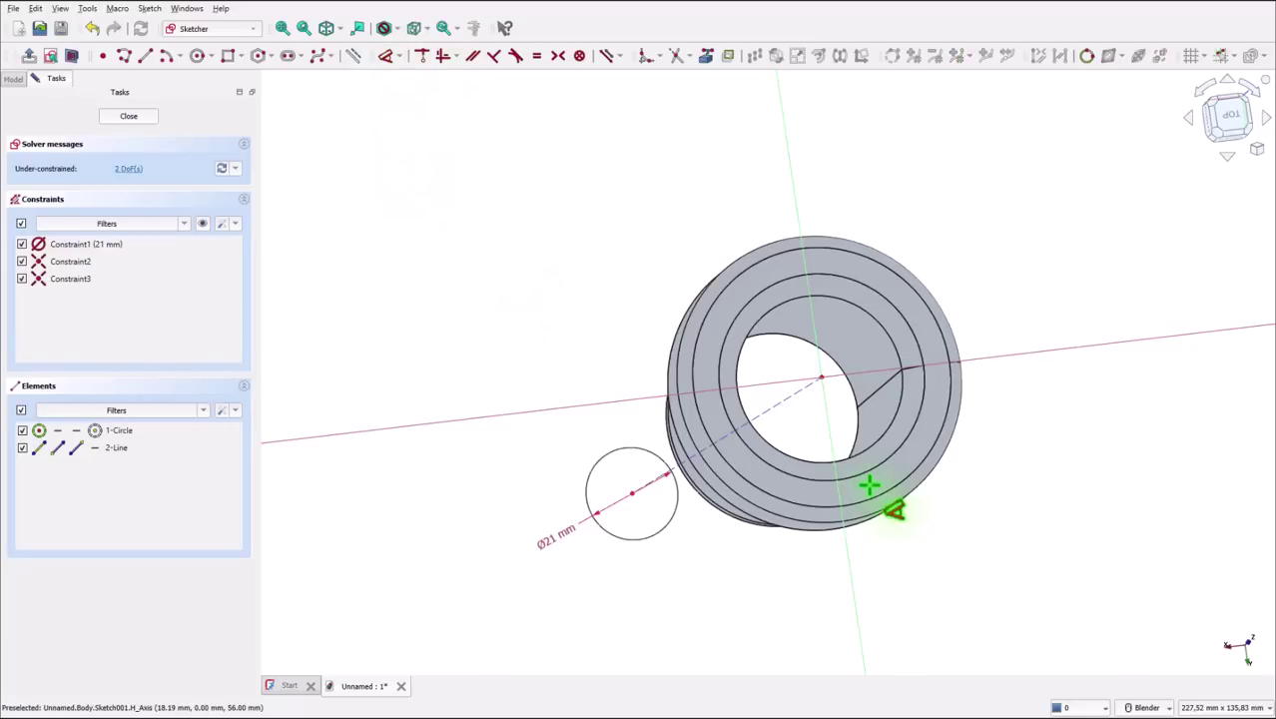
click(780, 406)
click(764, 413)
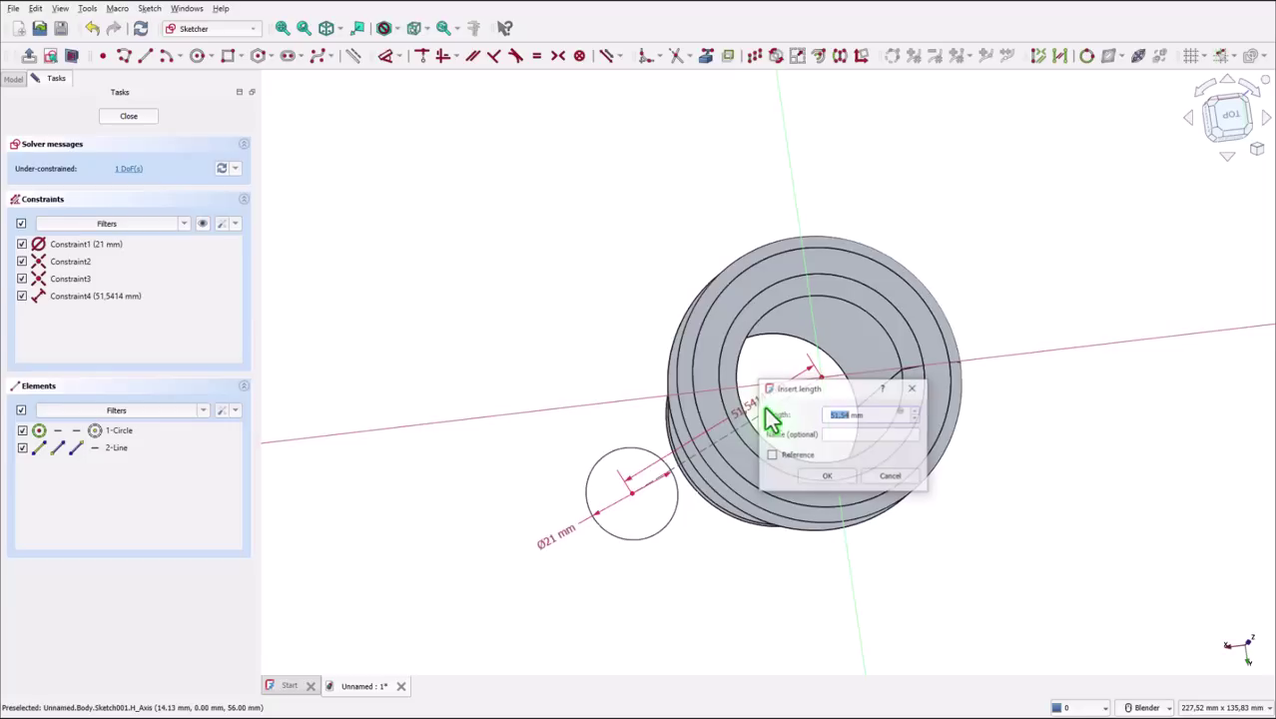
key(BackSpace)
text(39)
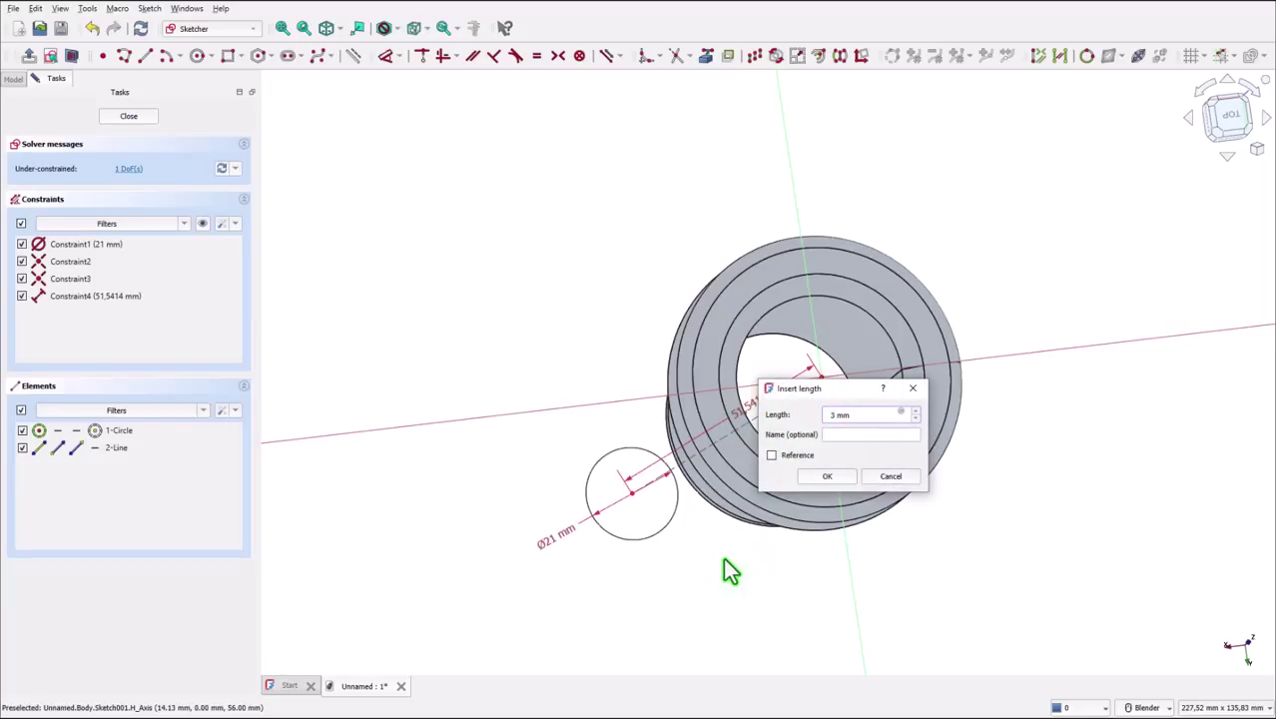
text(,5)
key(Return)
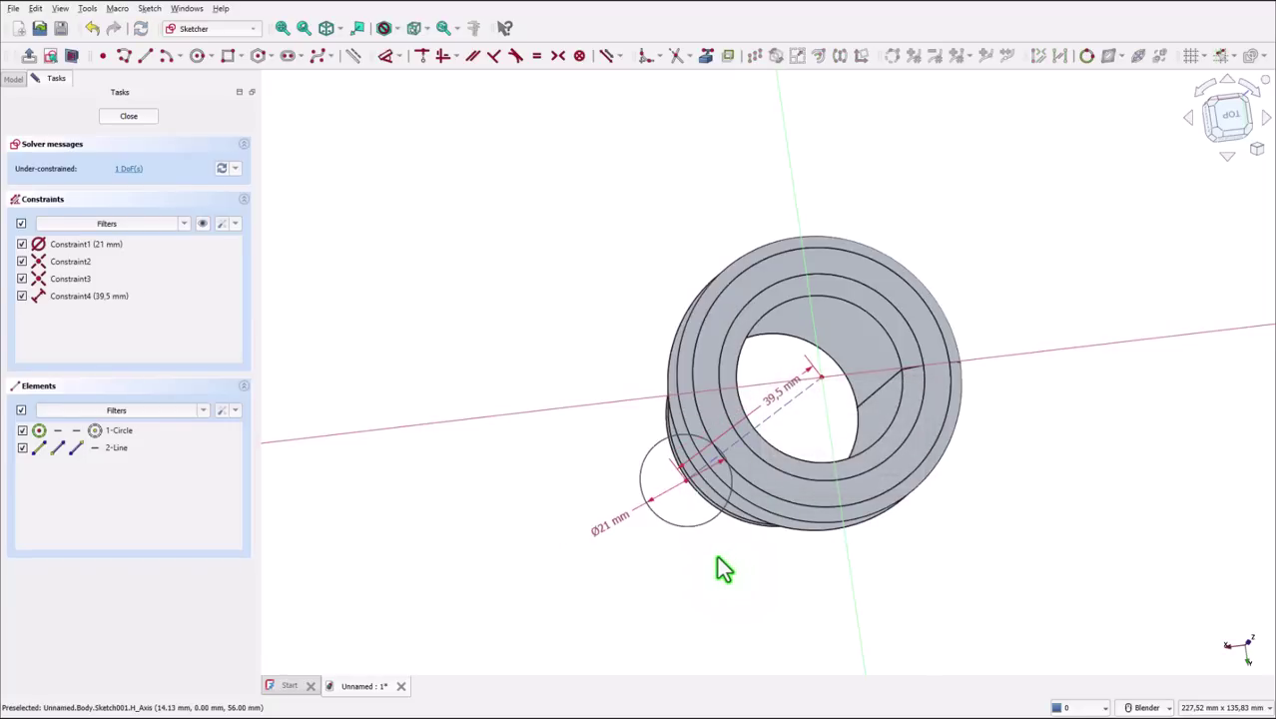
Step: Close Sketch001, clear the selection and show the Body's feature tree in the Model tab
click(128, 117)
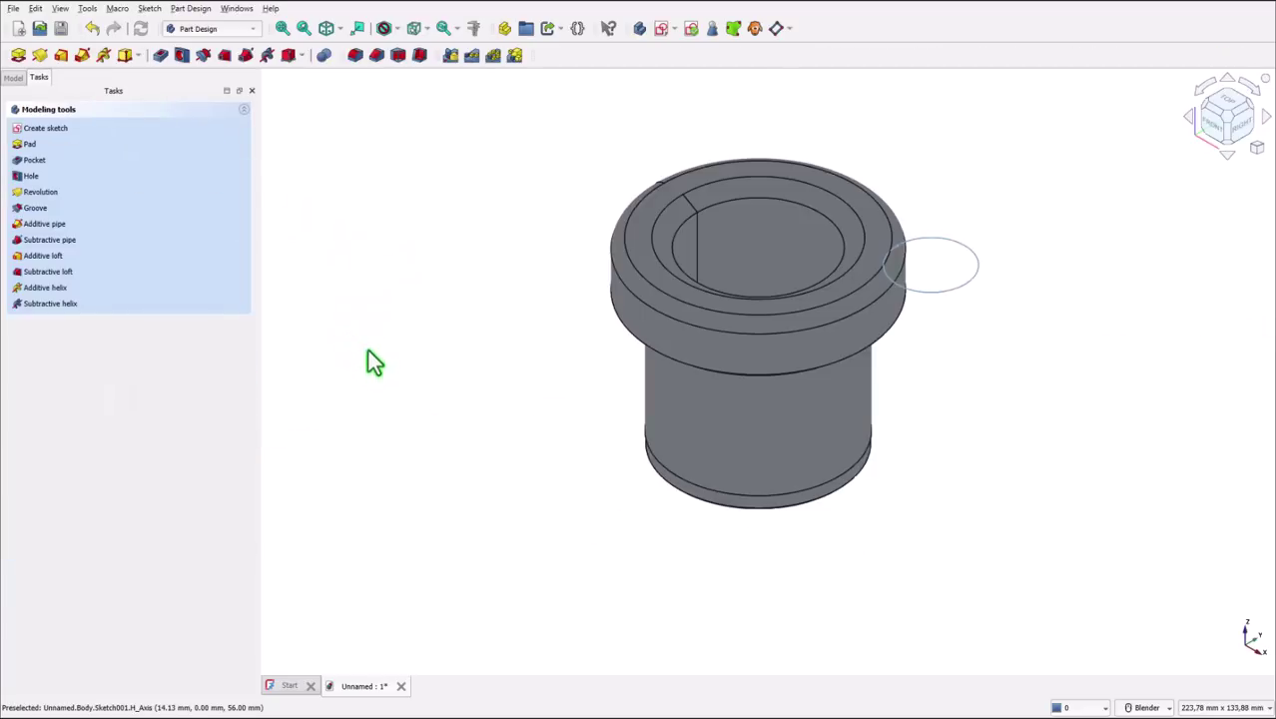
click(374, 362)
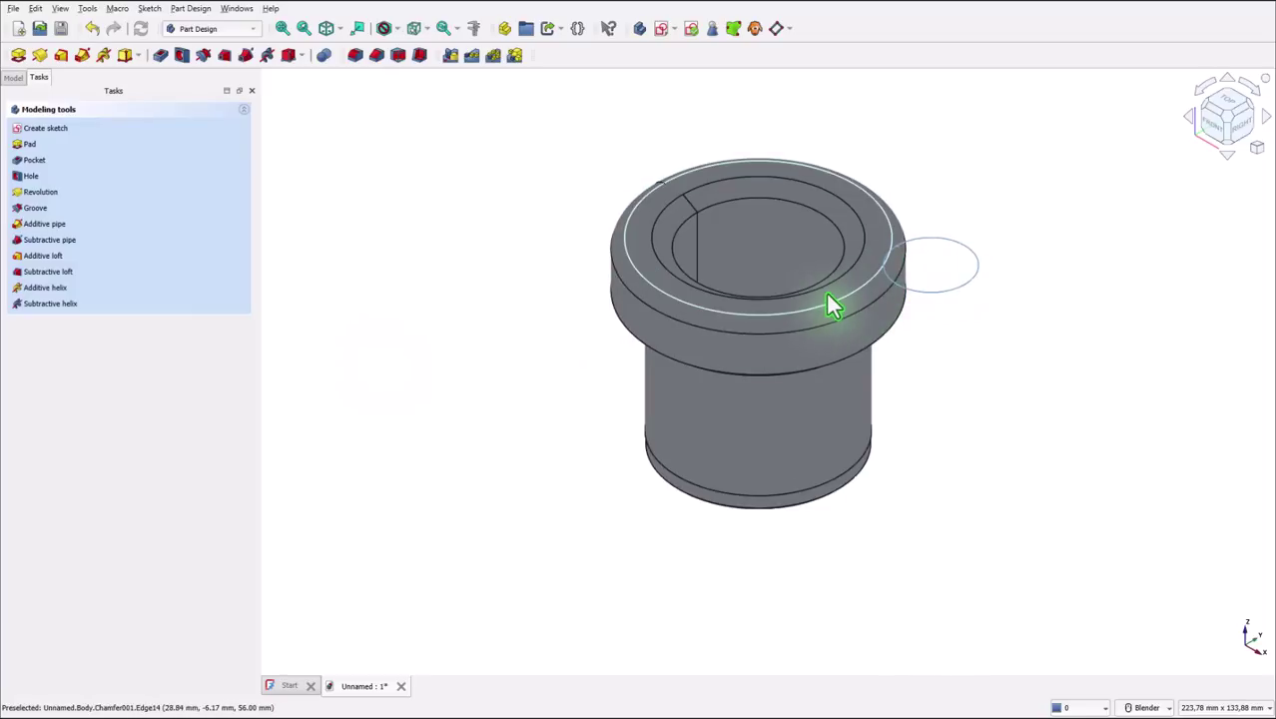
click(475, 307)
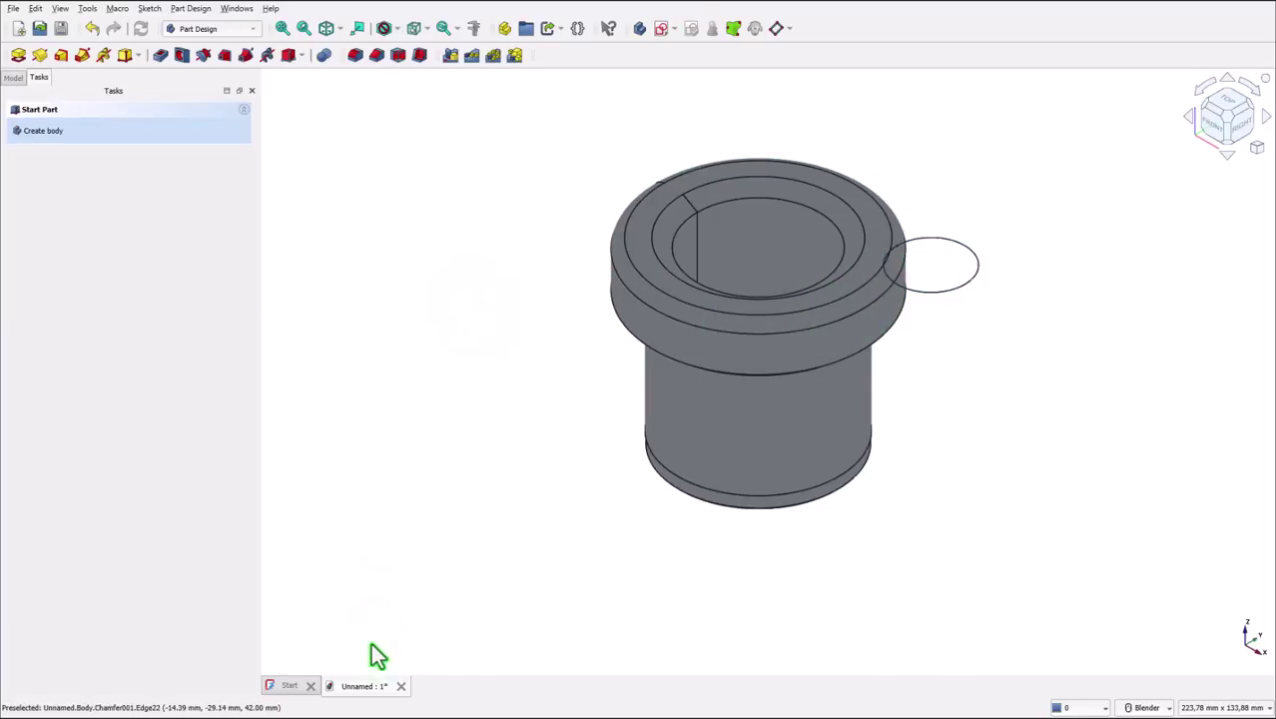
click(12, 78)
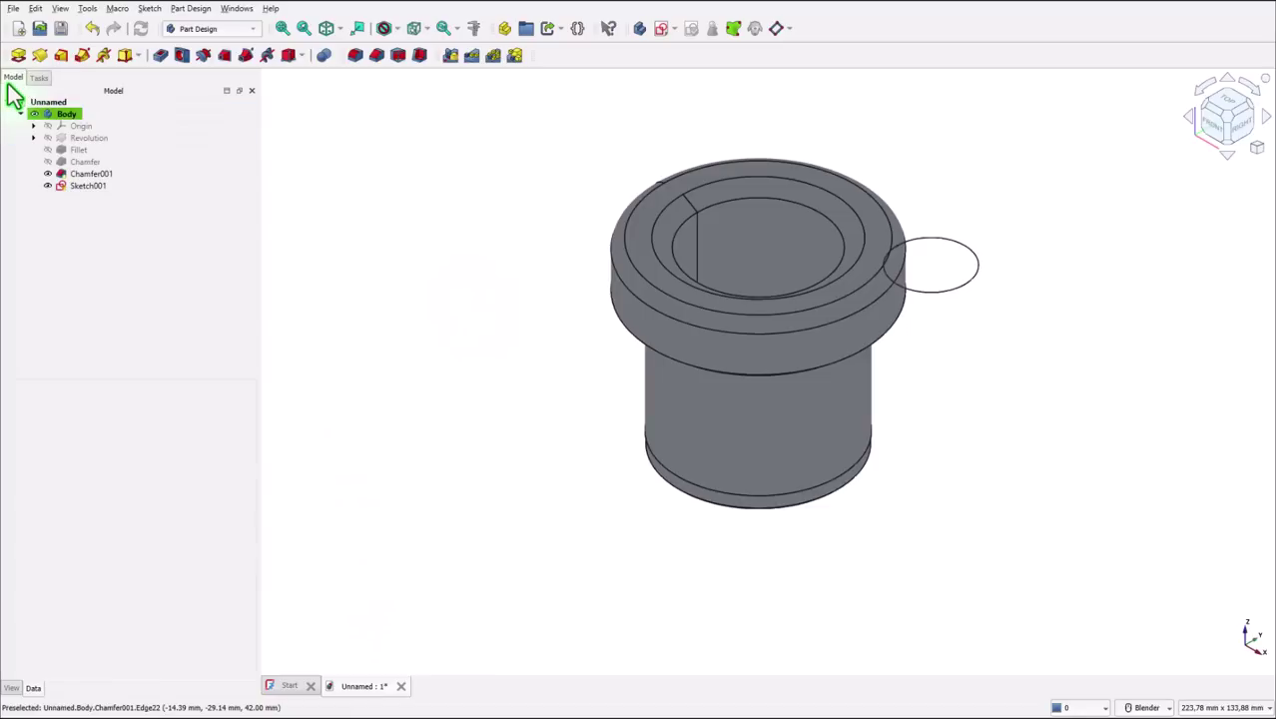
Step: Reopen Sketch001, set the circle centre at 30° to the horizontal axis, and close it
double_click(62, 189)
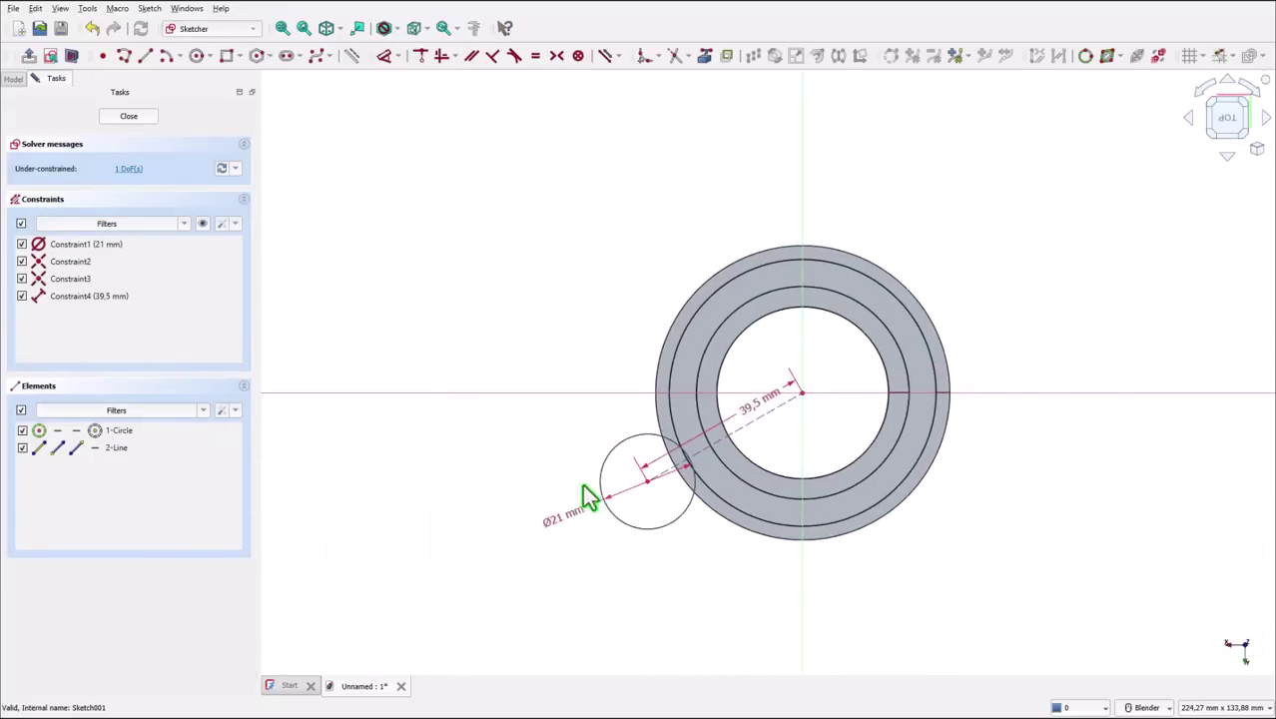
drag(649, 485, 631, 295)
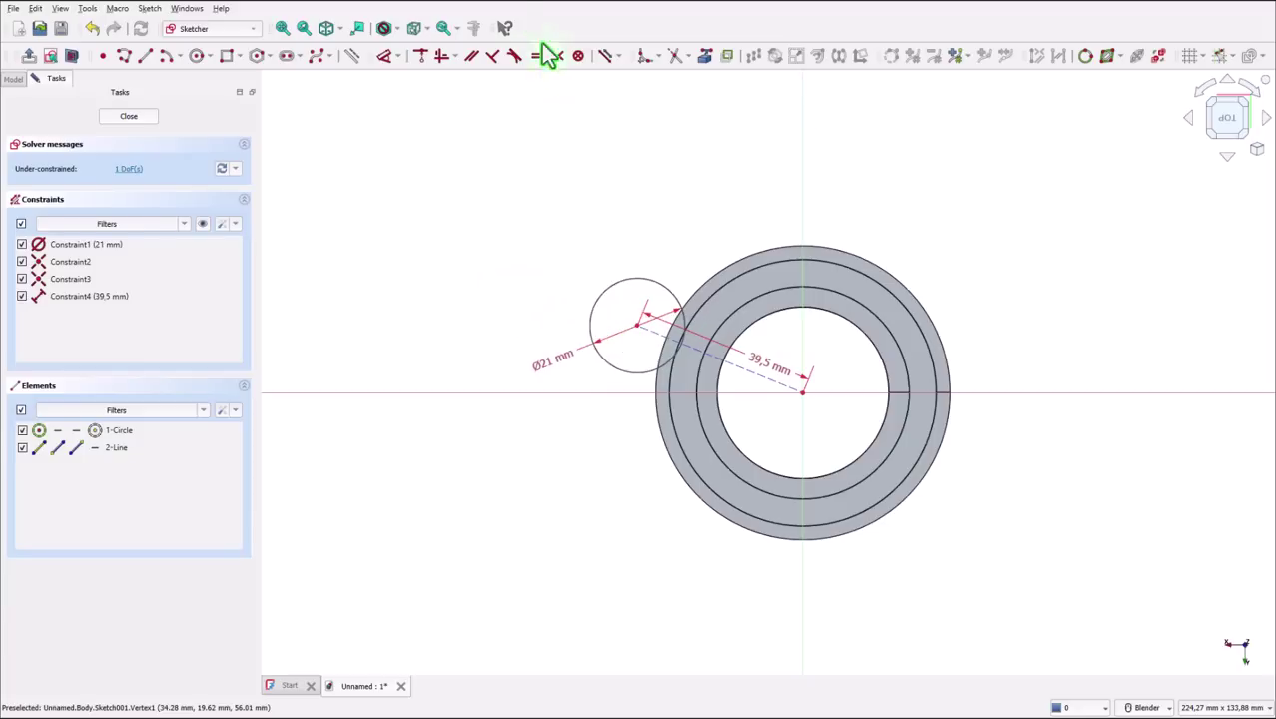
click(390, 58)
click(638, 325)
click(552, 393)
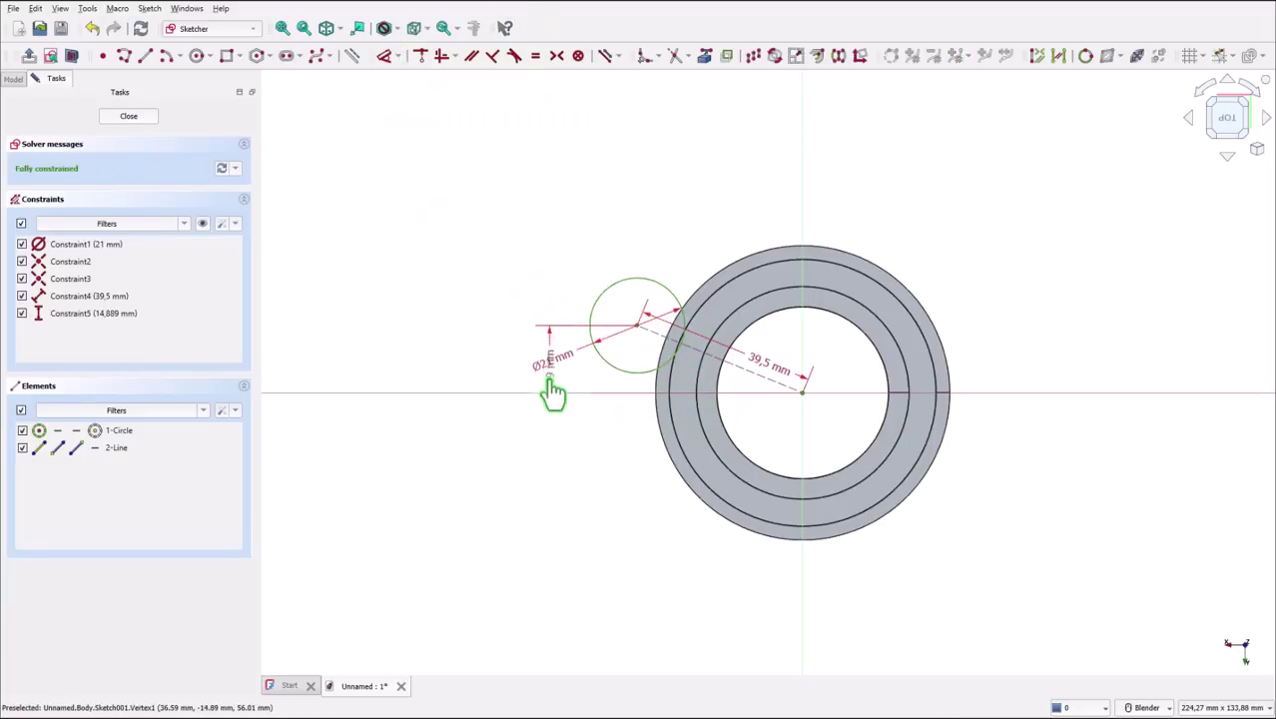
key(m)
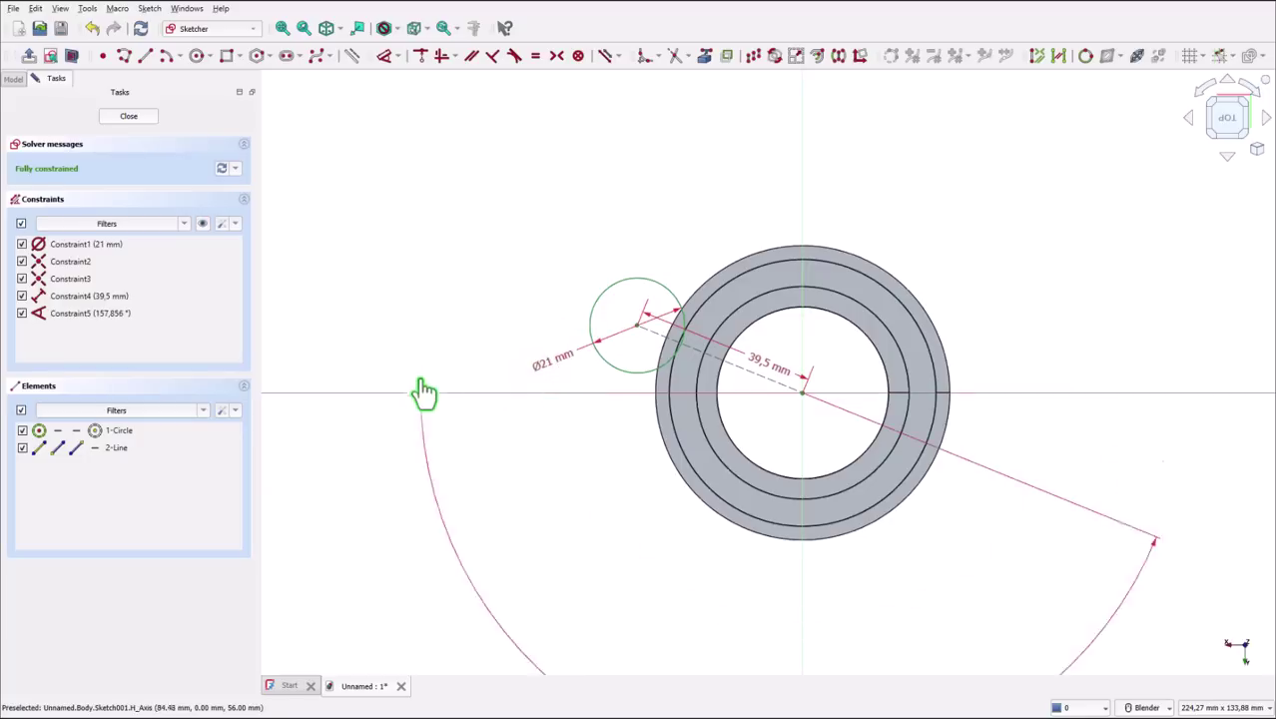
click(457, 333)
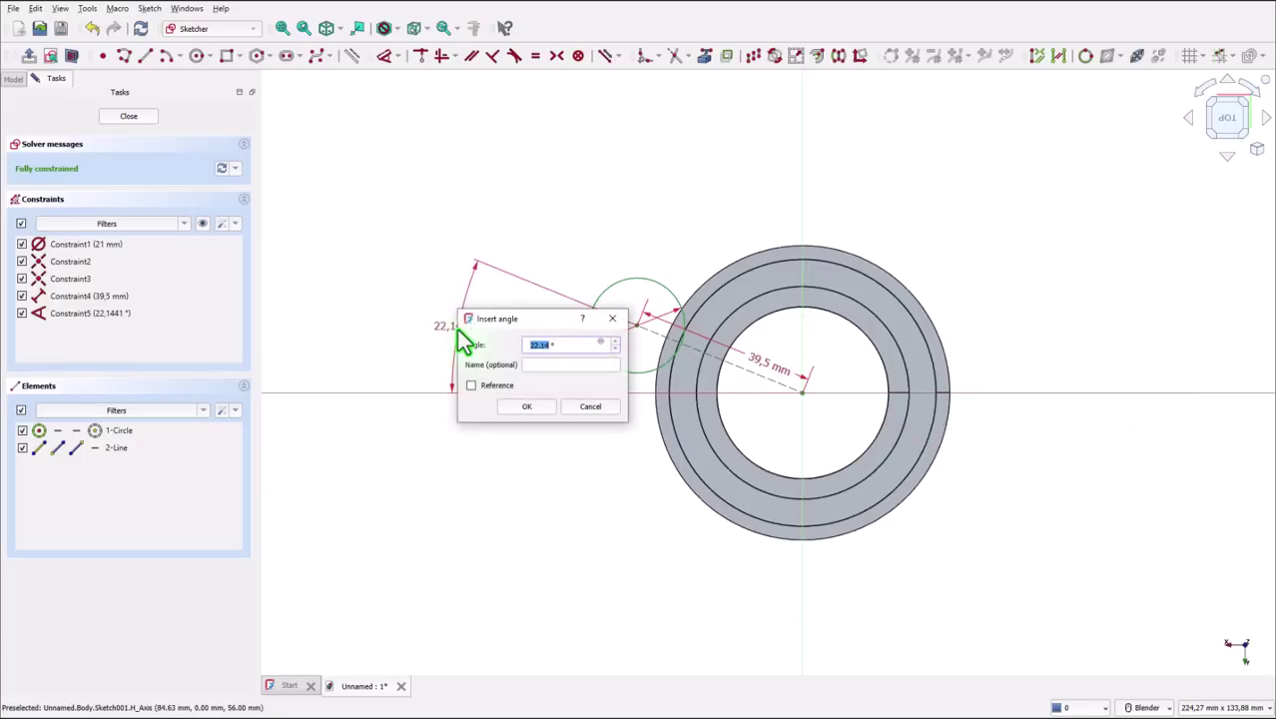
text(30)
key(Return)
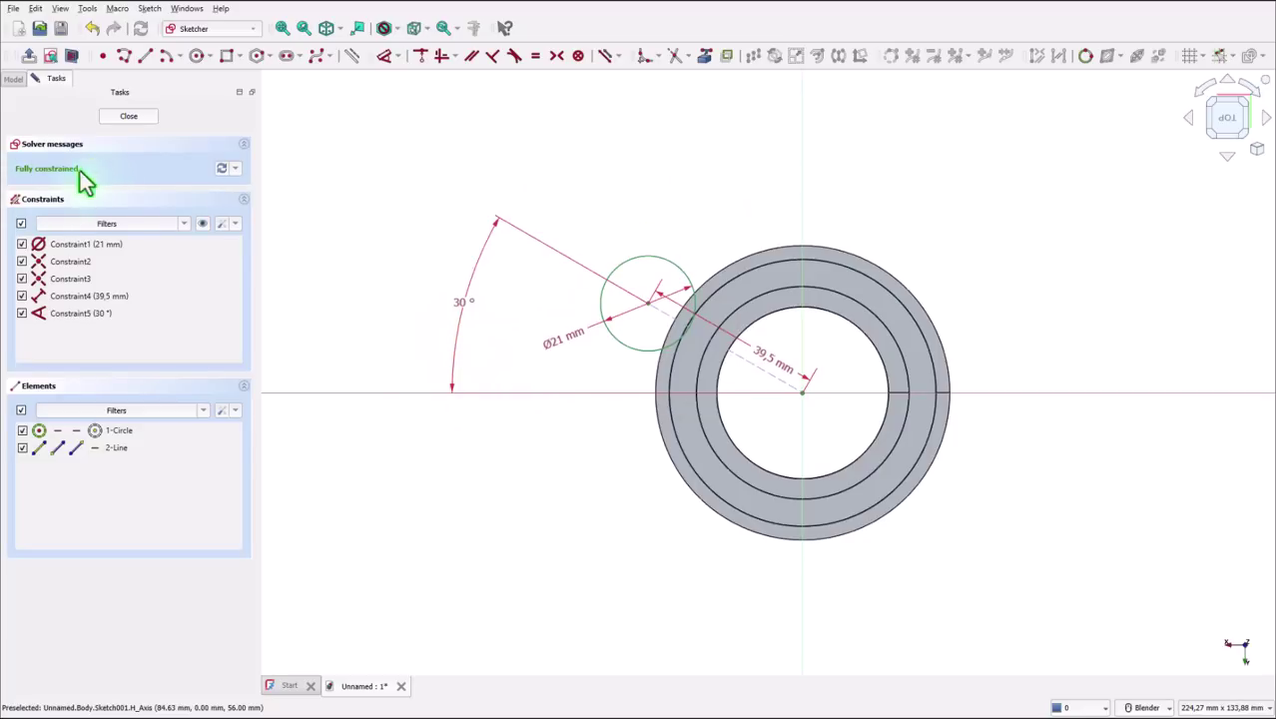
click(130, 117)
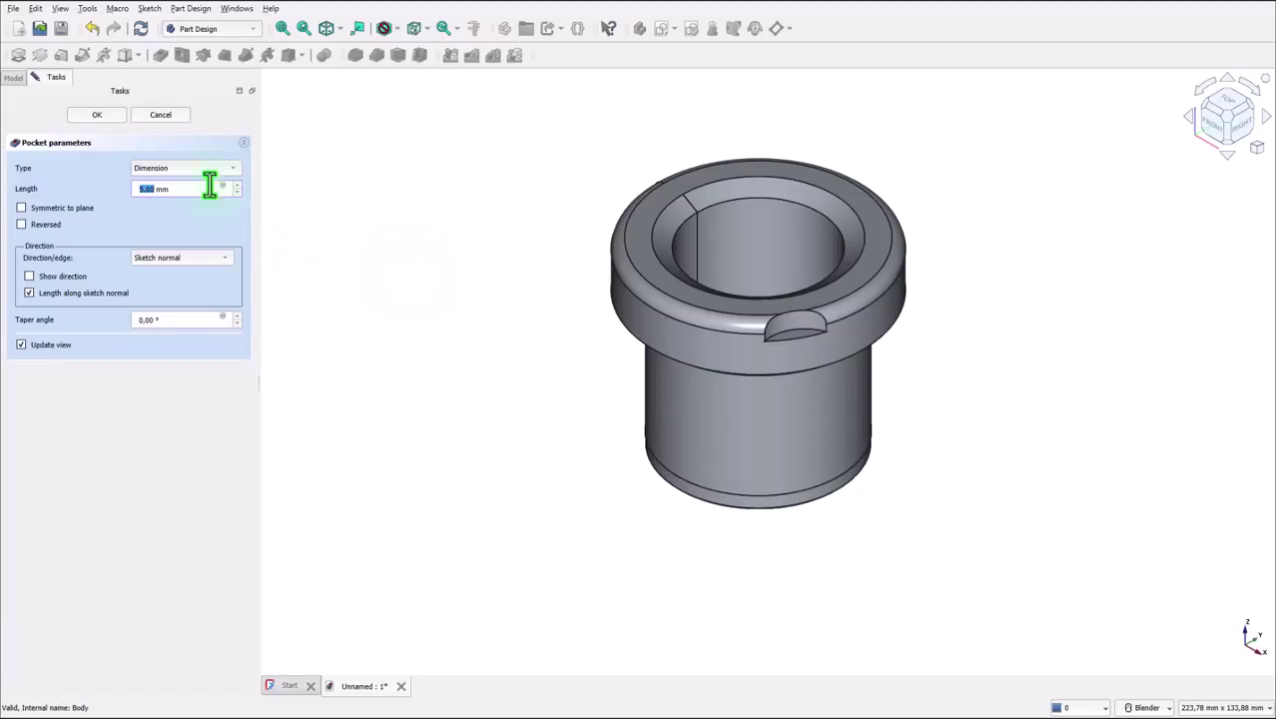
Step: Set the pocket type to Through all and accept the pocket
click(195, 170)
click(190, 179)
click(97, 115)
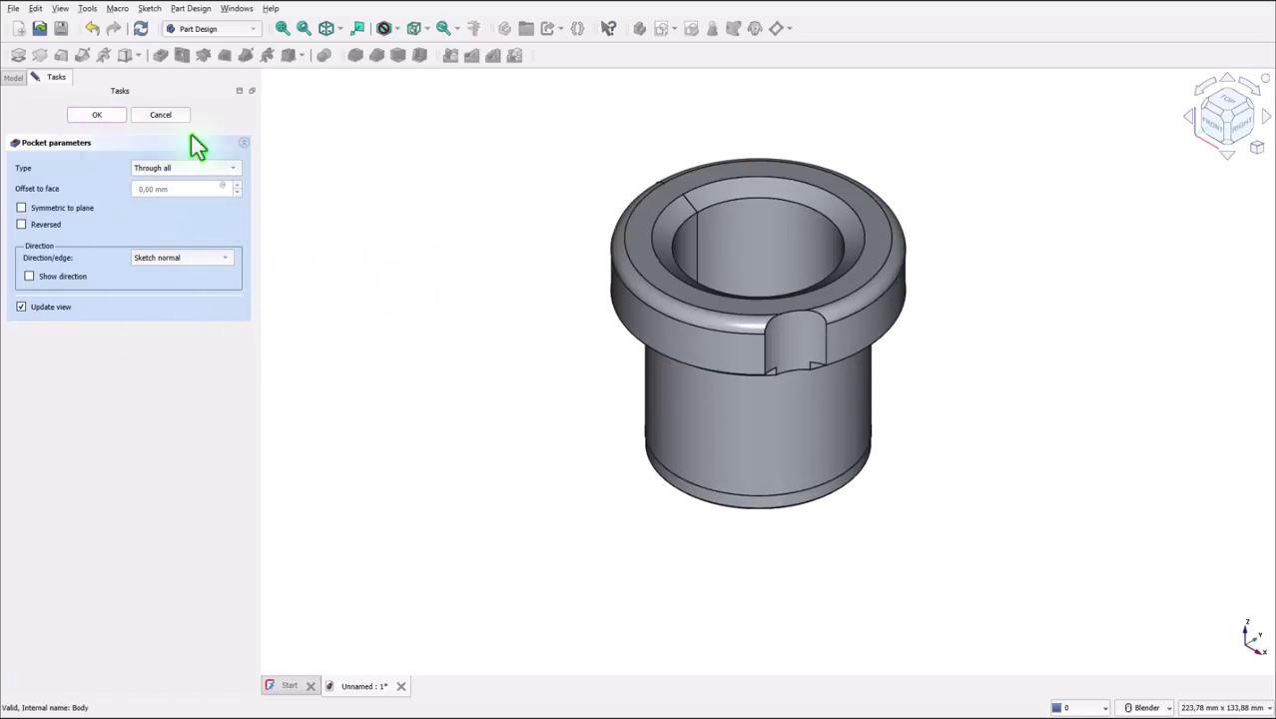
key(alt+Tab)
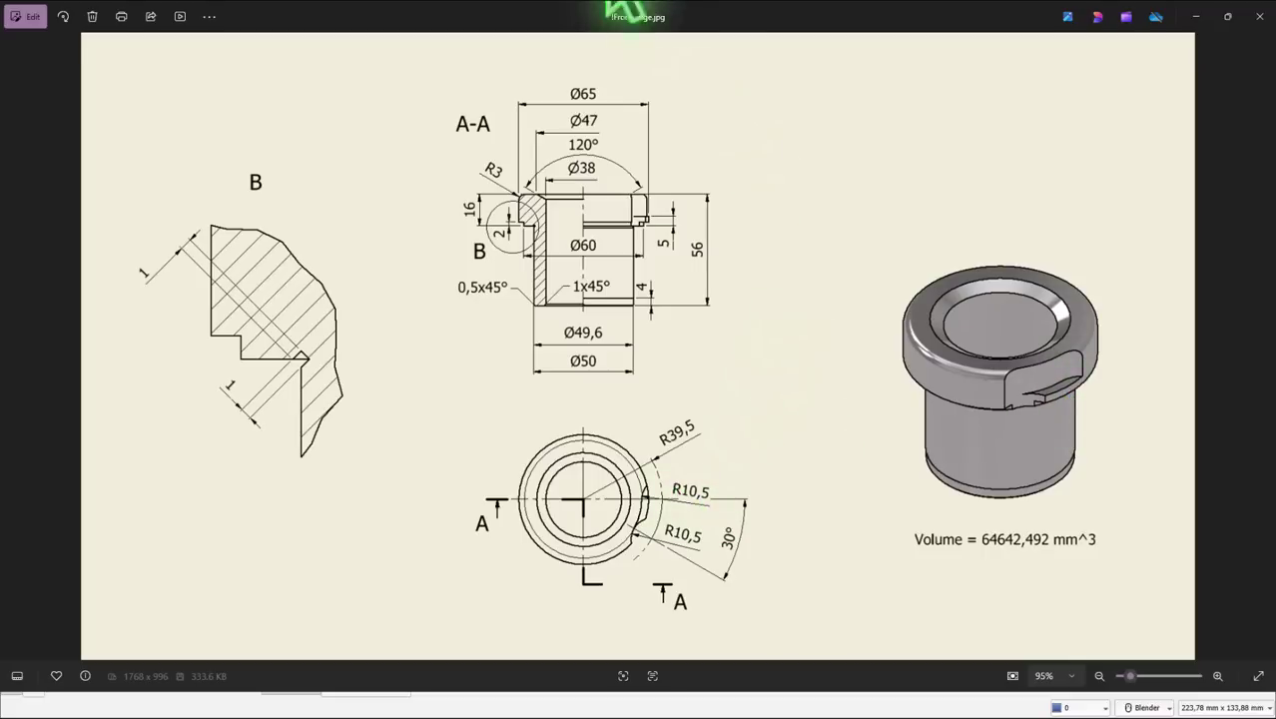
Step: Switch from the reference drawing back to the FreeCAD bushing model
key(alt+Tab)
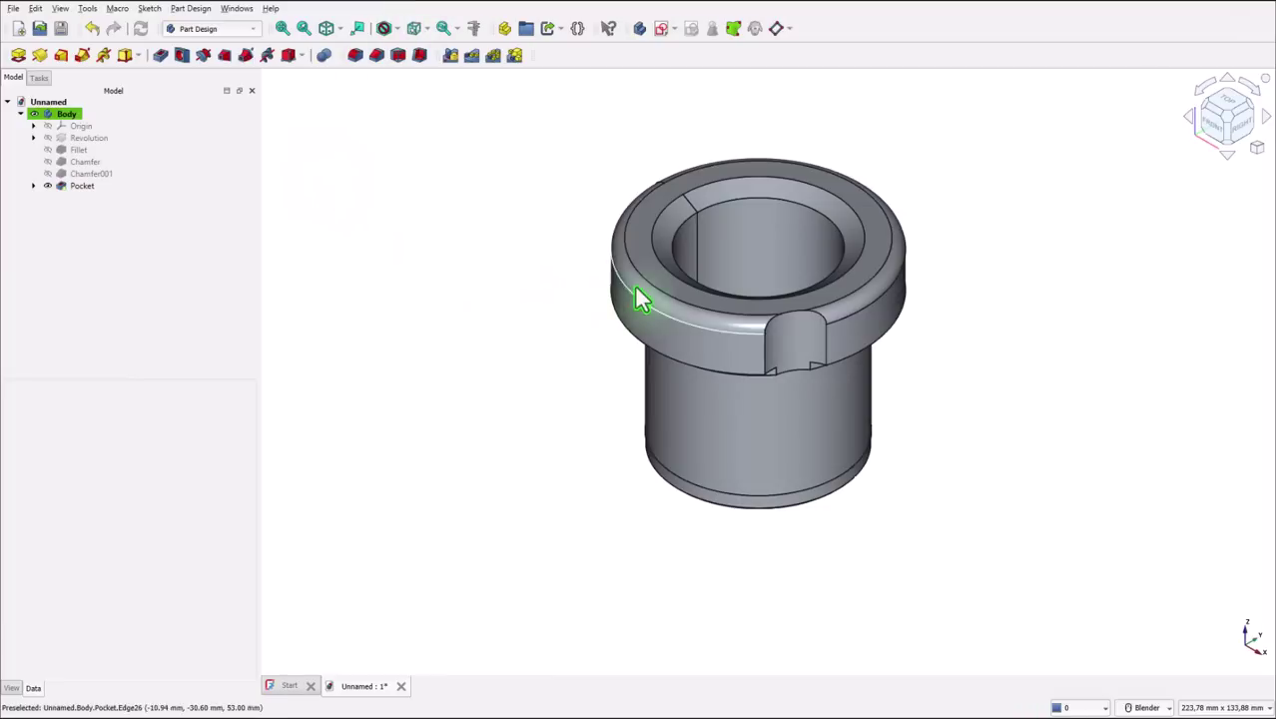
Step: Start a new sketch on the flange's top ring face with a circle on the horizontal axis
click(856, 289)
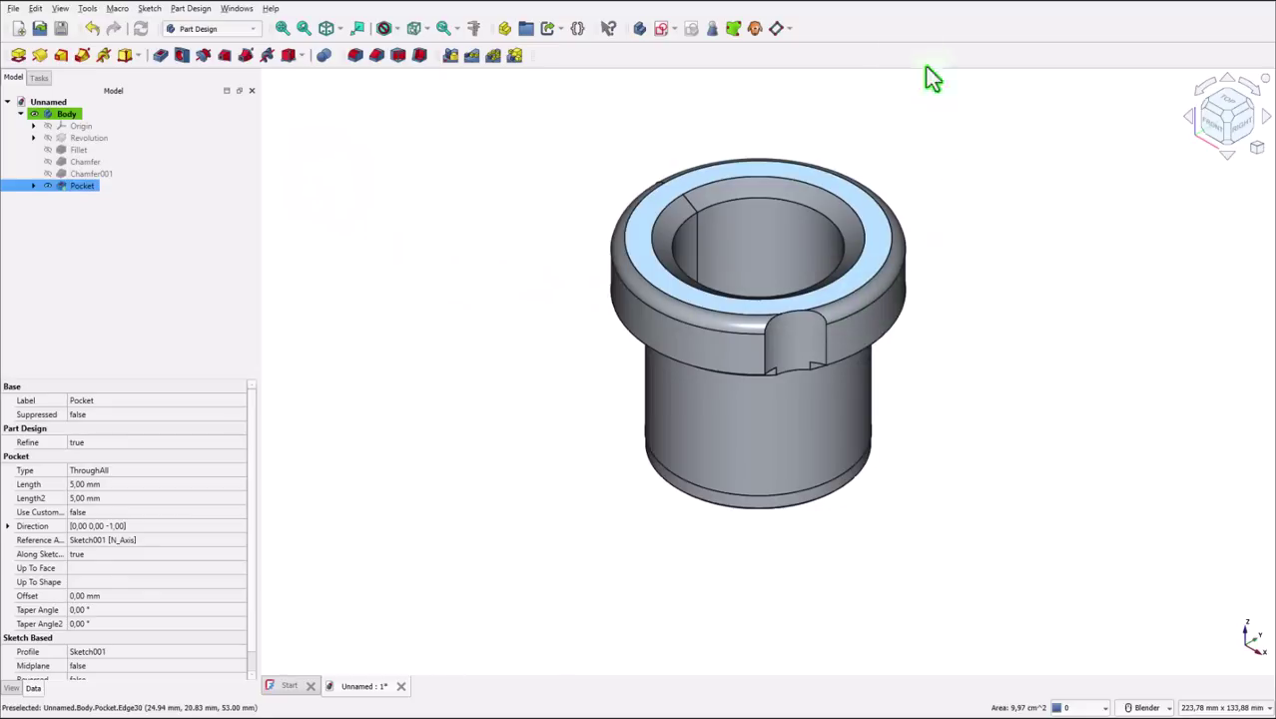
click(658, 30)
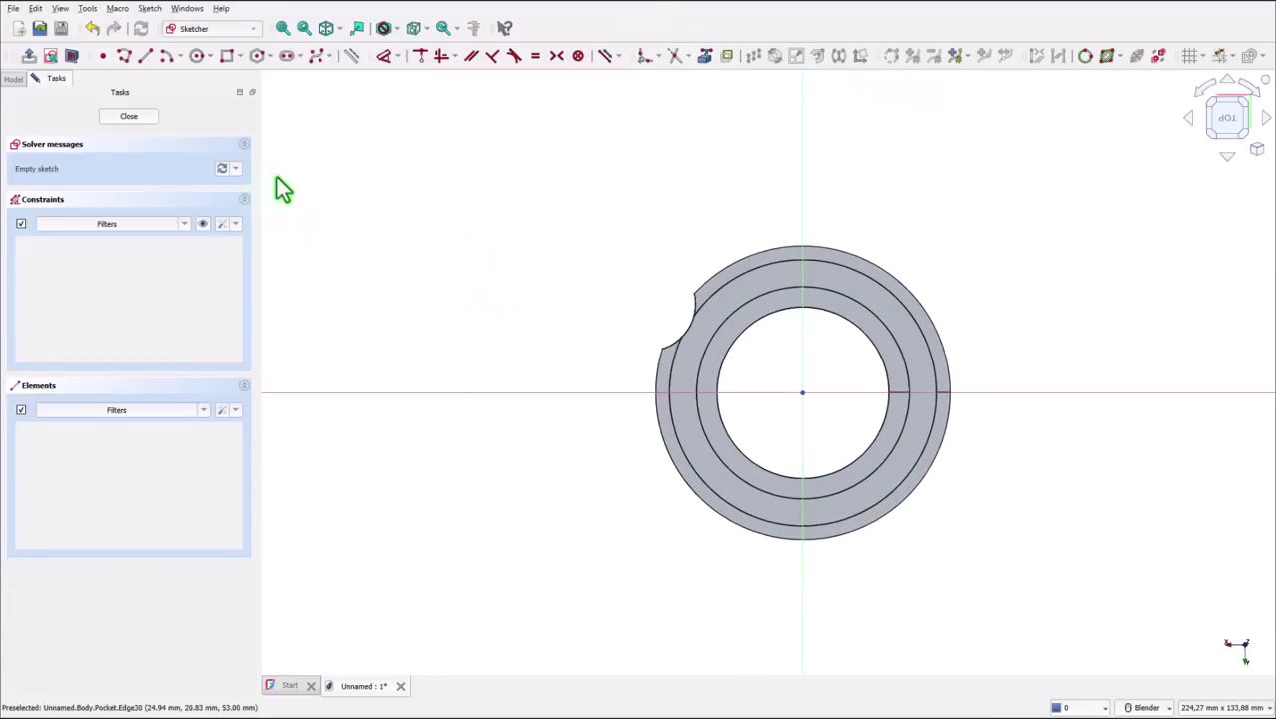
click(196, 57)
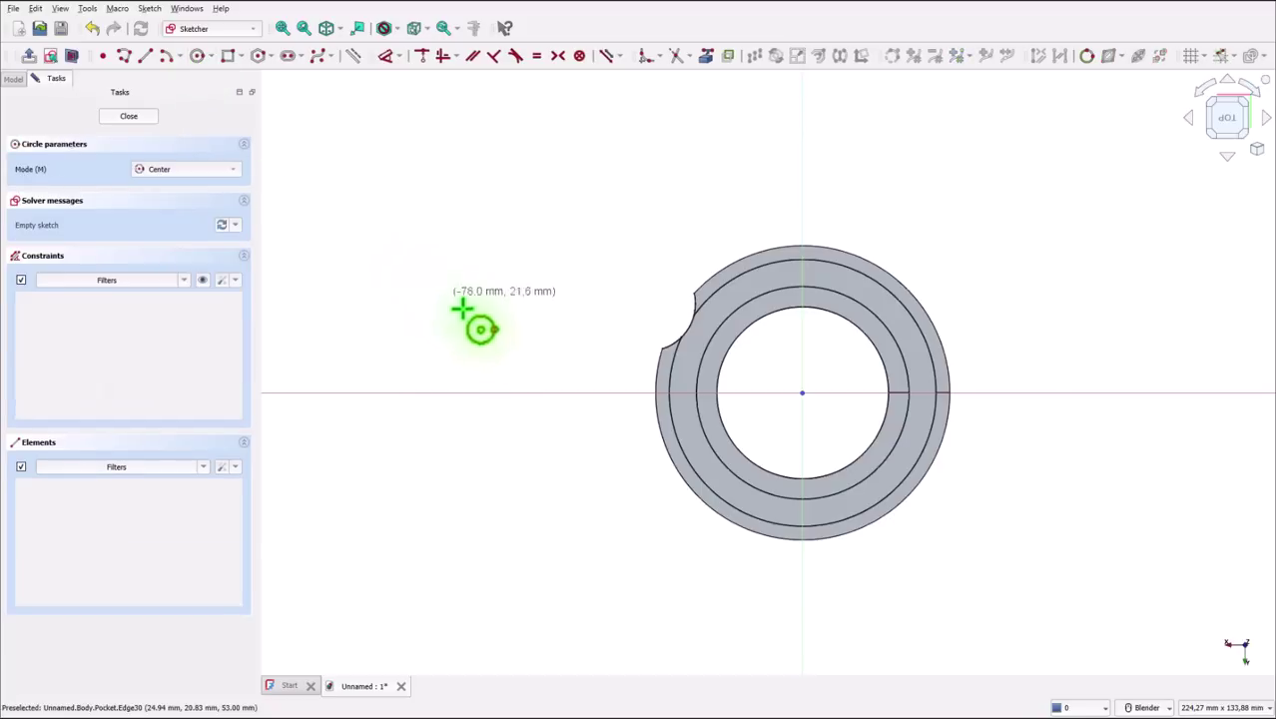
click(546, 391)
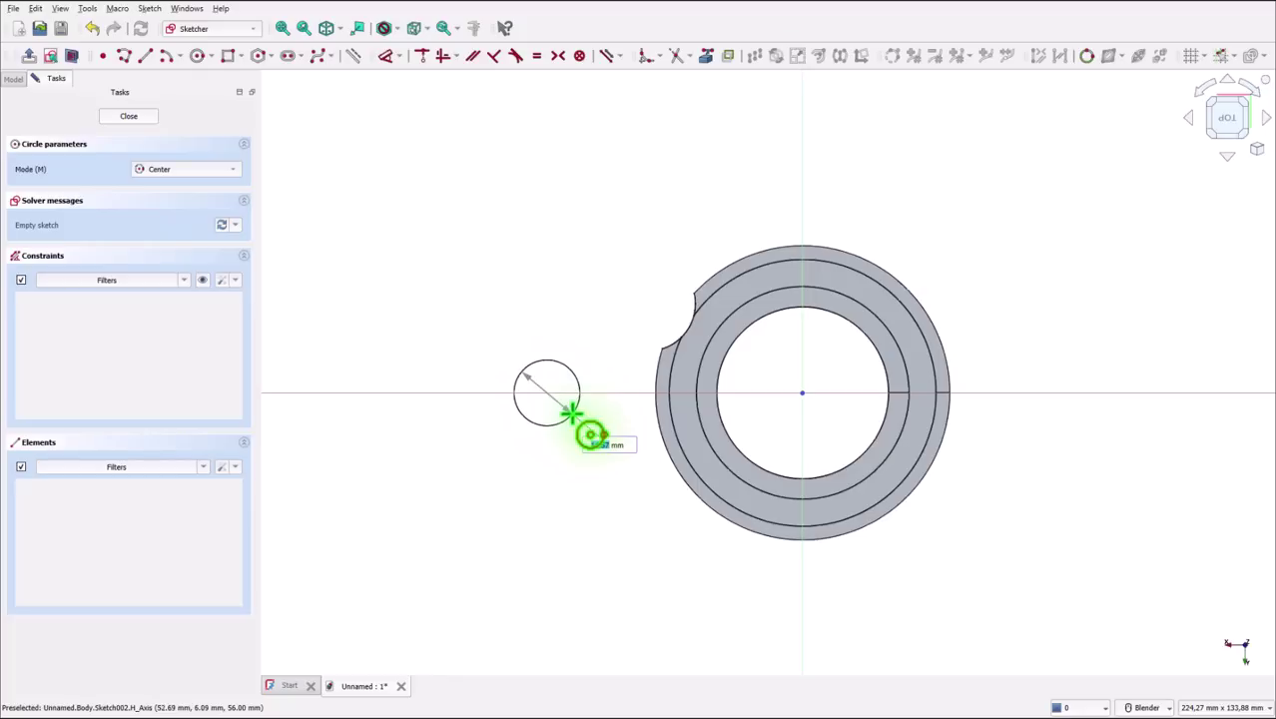
click(571, 414)
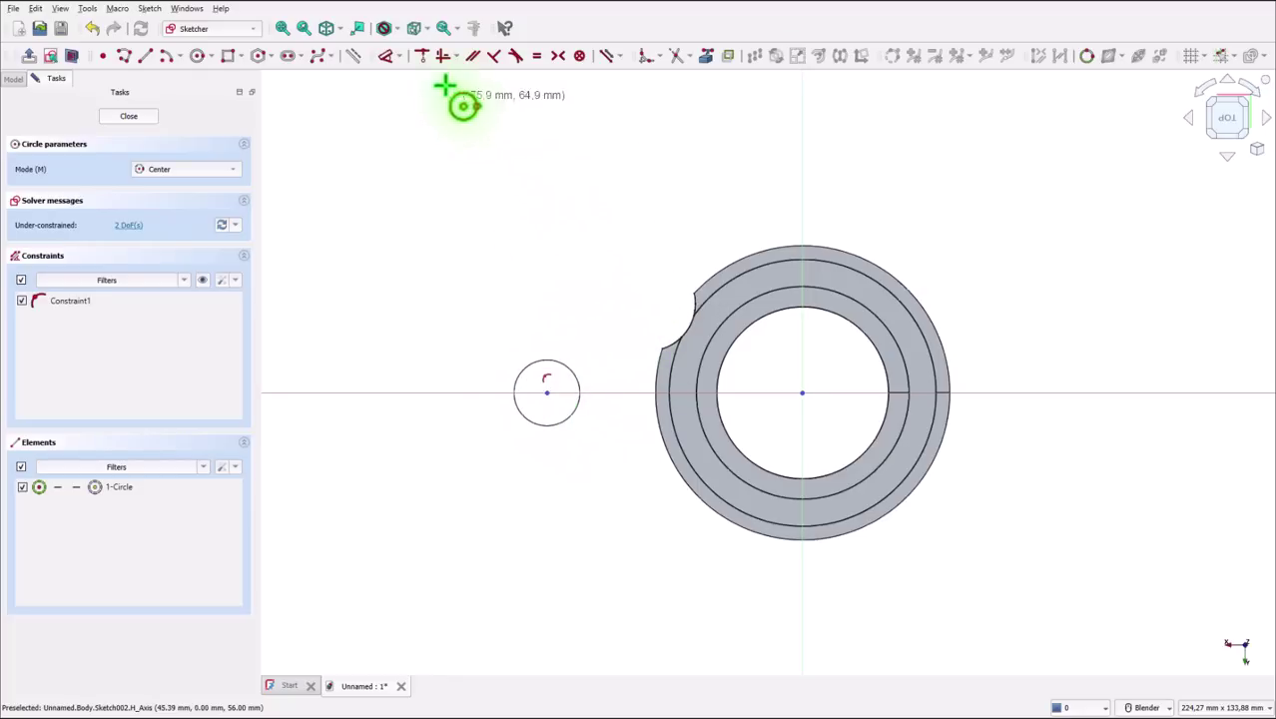
Step: Dimension the circle to 21 mm diameter, its centre 39,5 mm from the origin
click(385, 57)
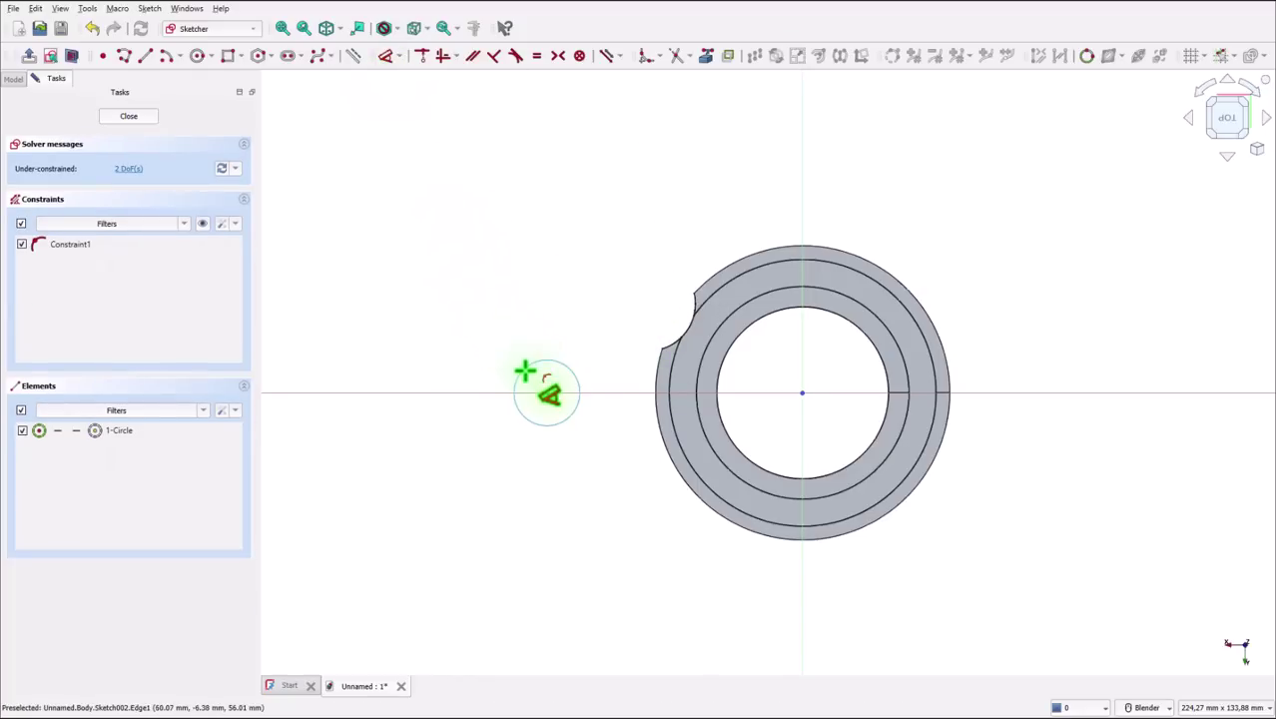
click(519, 365)
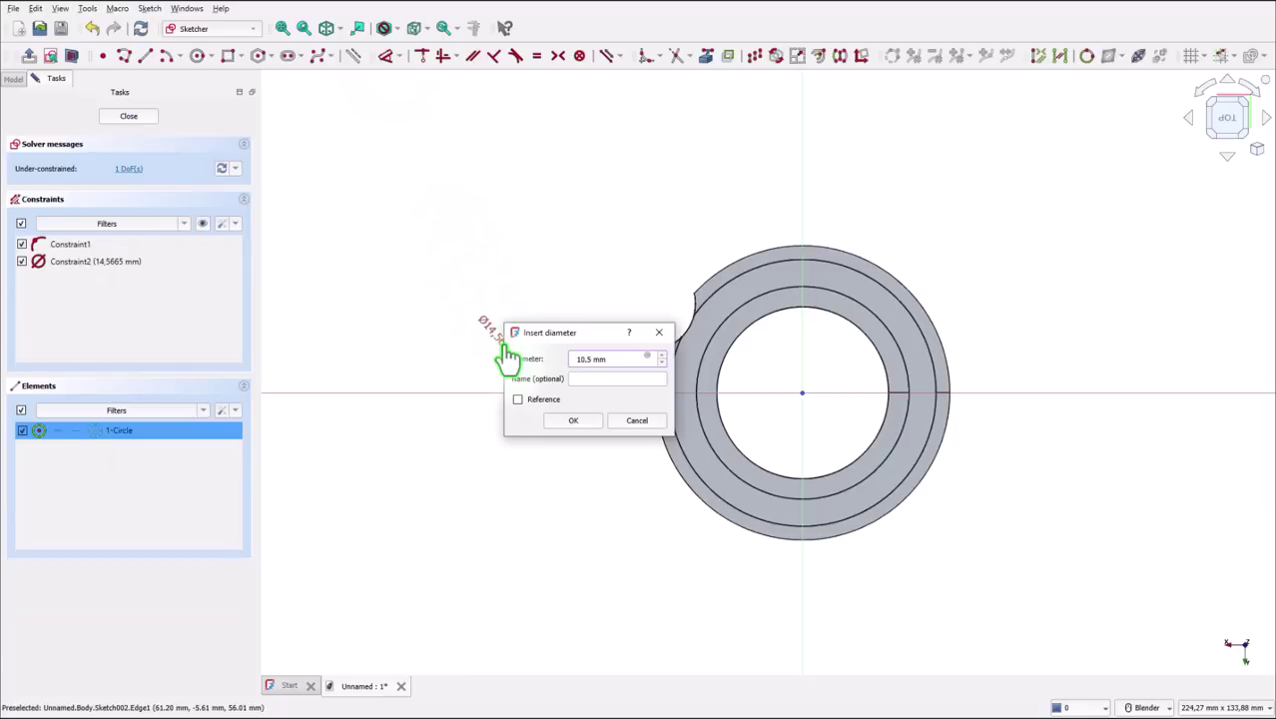
key(Return)
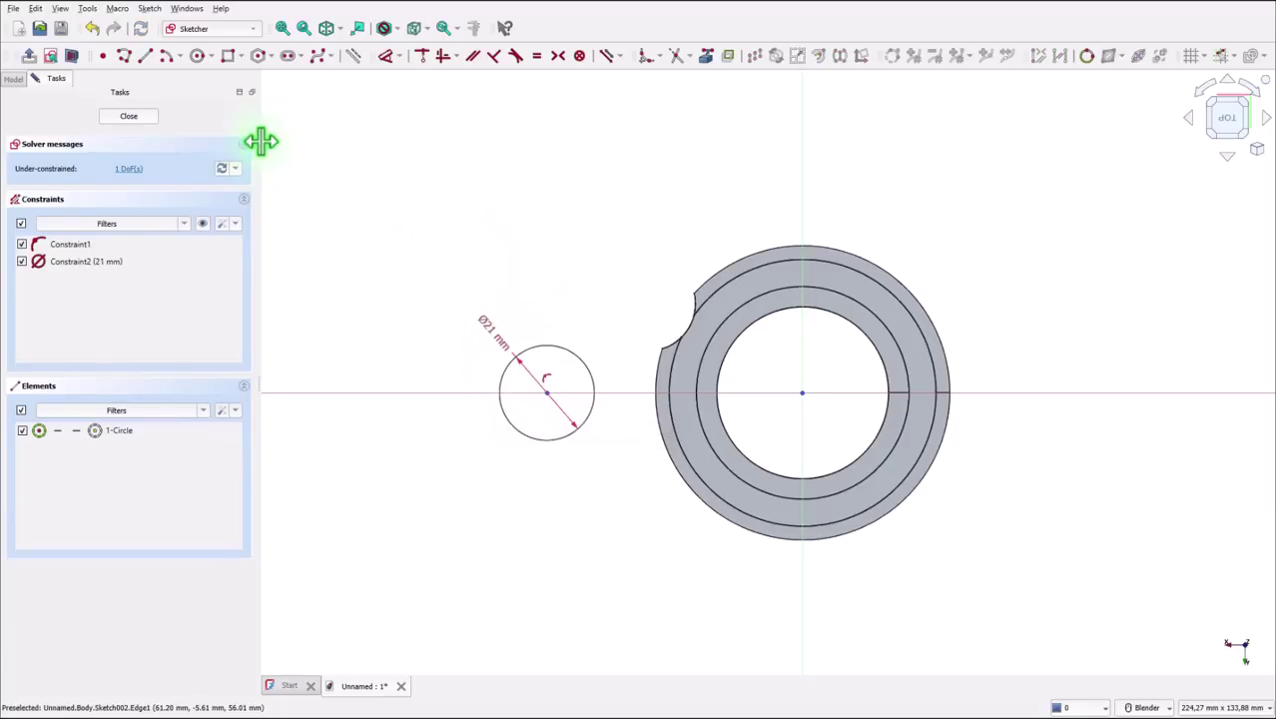
click(197, 60)
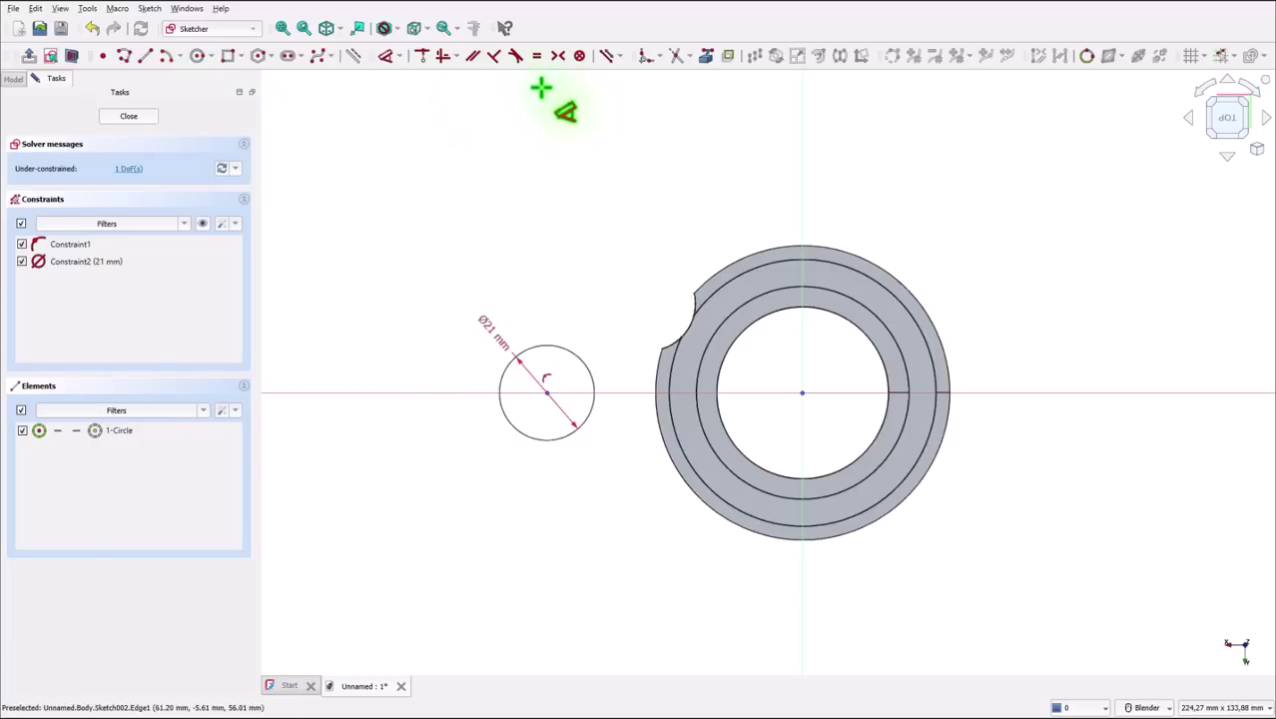
click(548, 392)
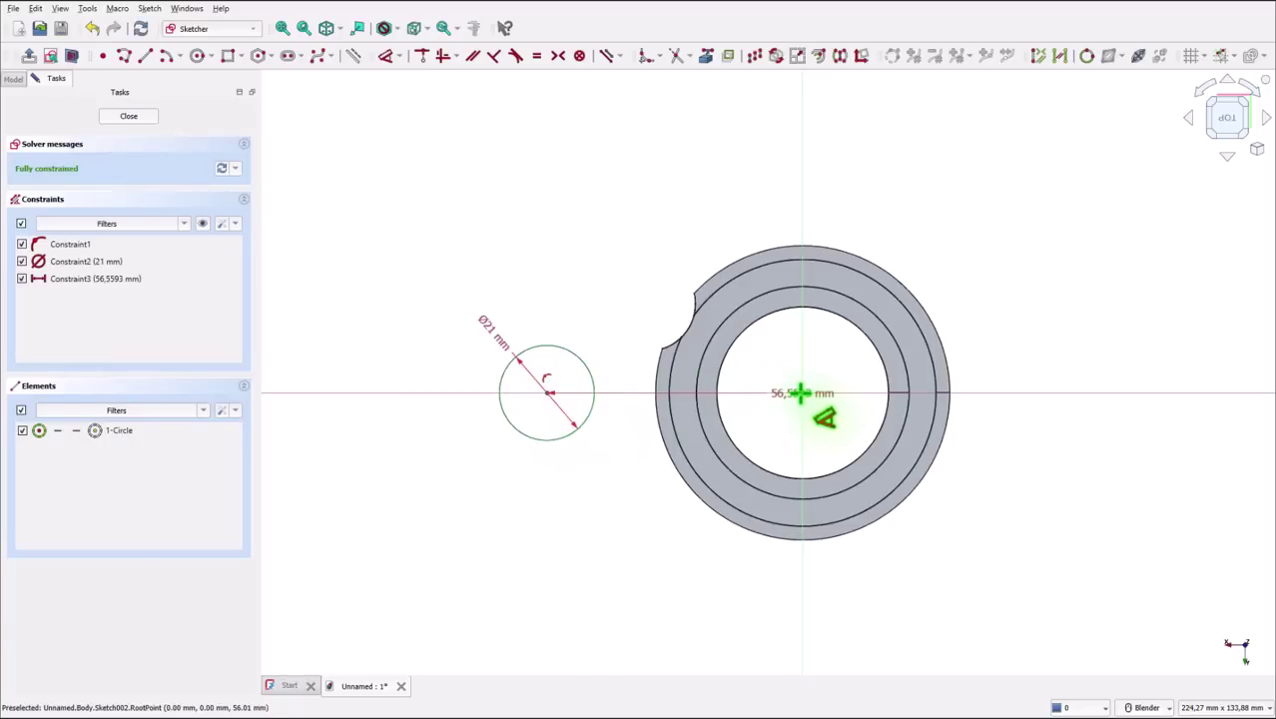
drag(801, 393, 748, 375)
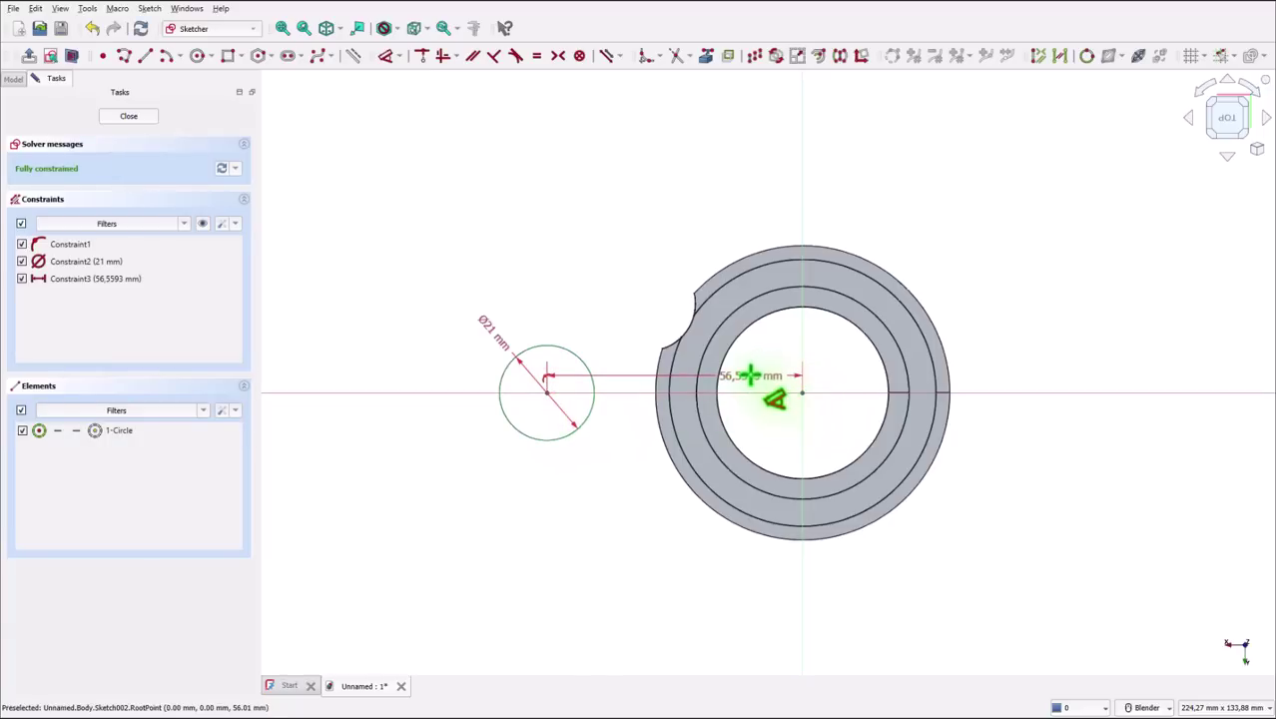
click(749, 375)
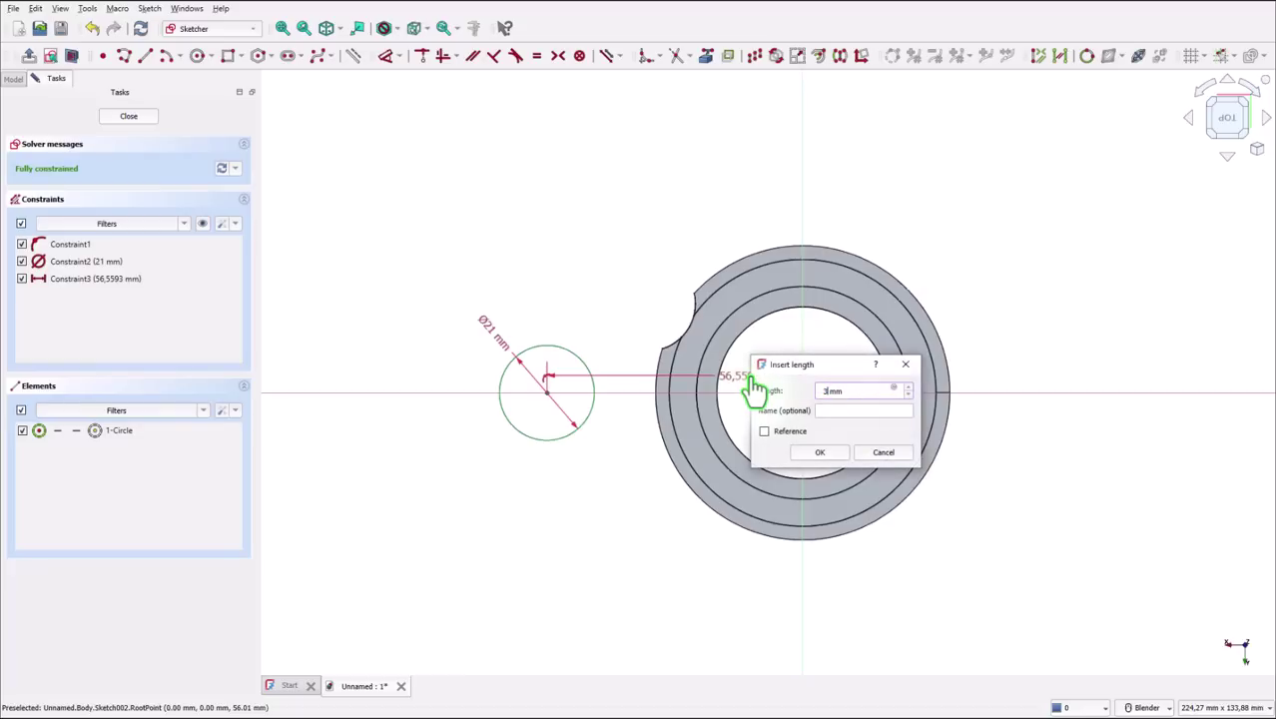
key(Return)
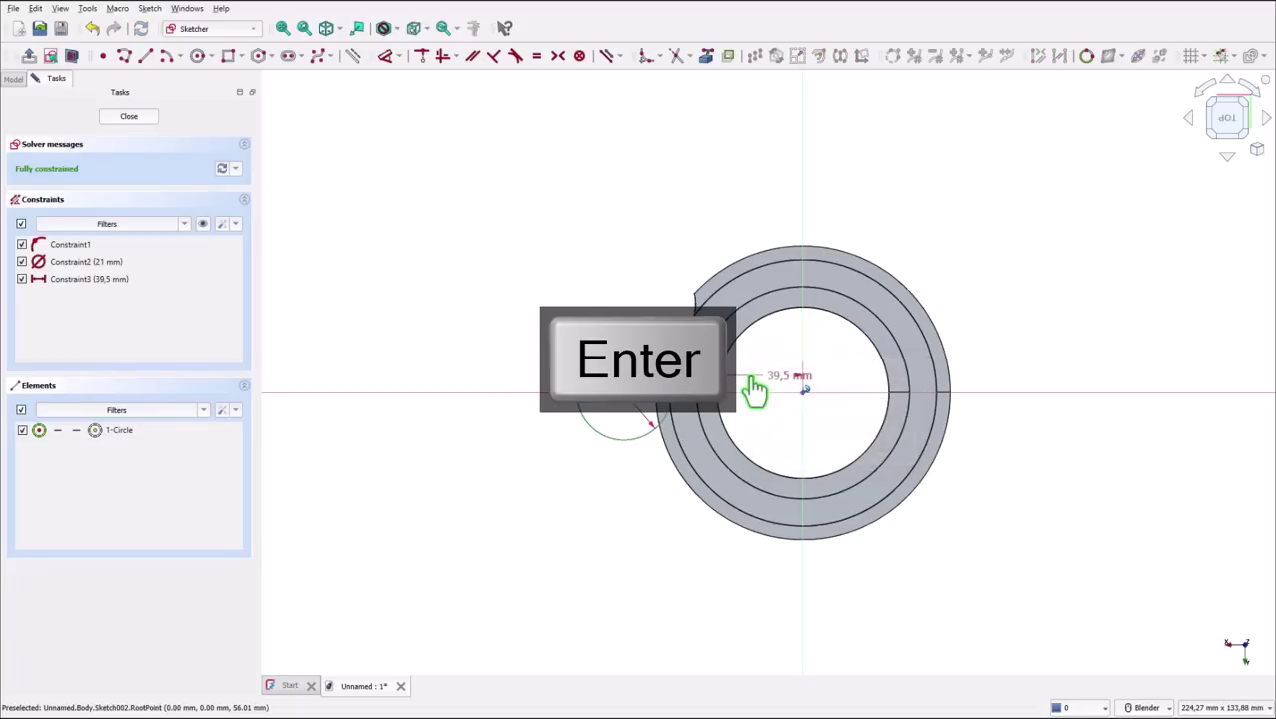
Step: Close the sketch and pocket it as Pocket001 with an edited length, Symmetric to plane
click(130, 116)
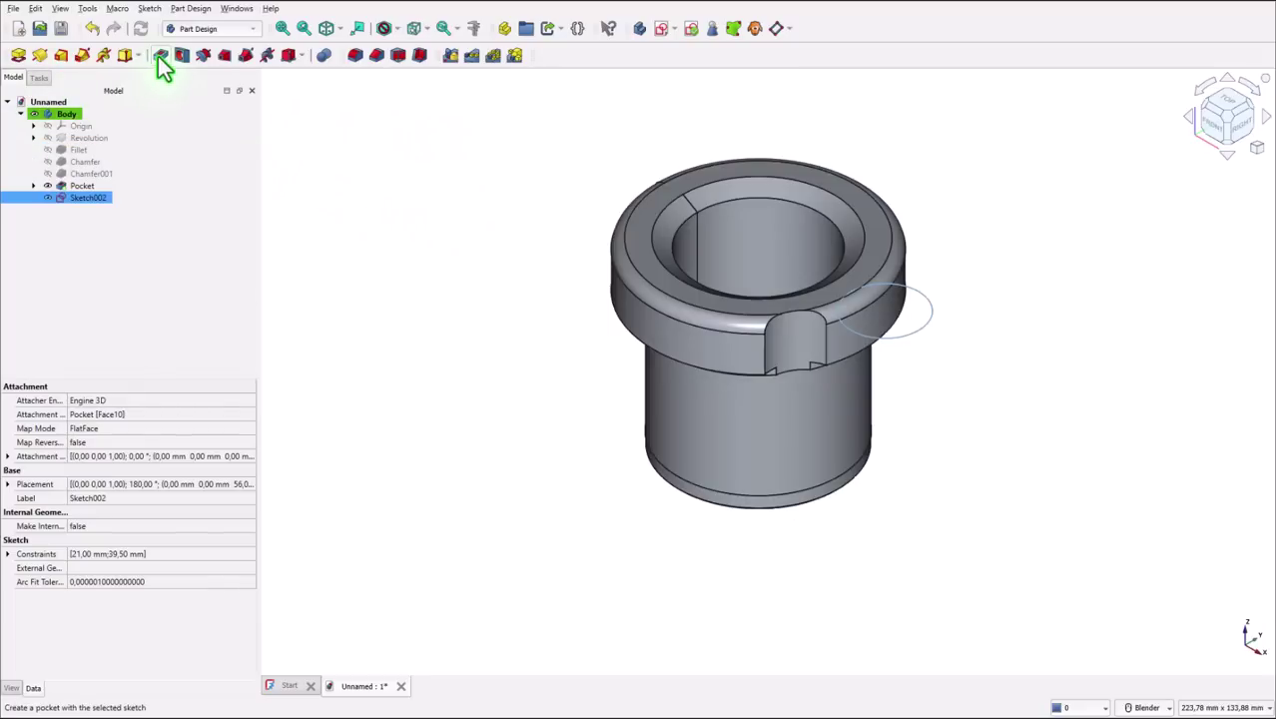
click(161, 56)
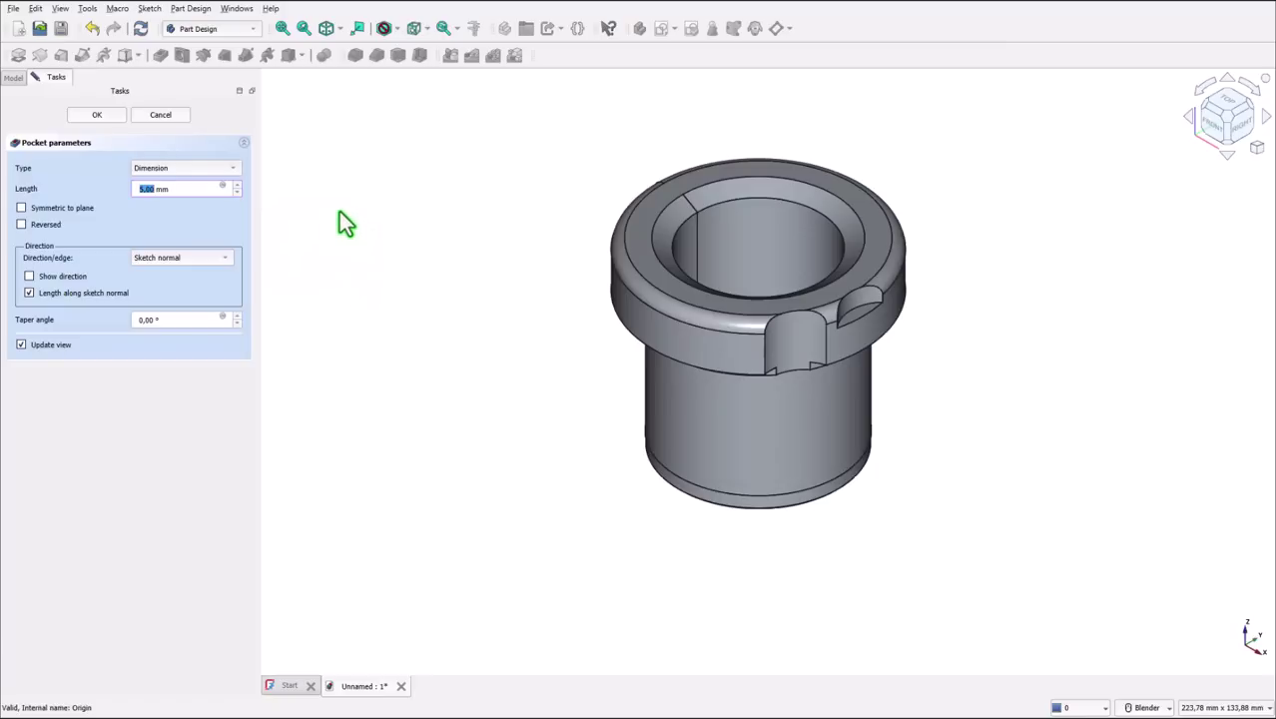
drag(174, 189, 79, 190)
click(135, 189)
click(21, 207)
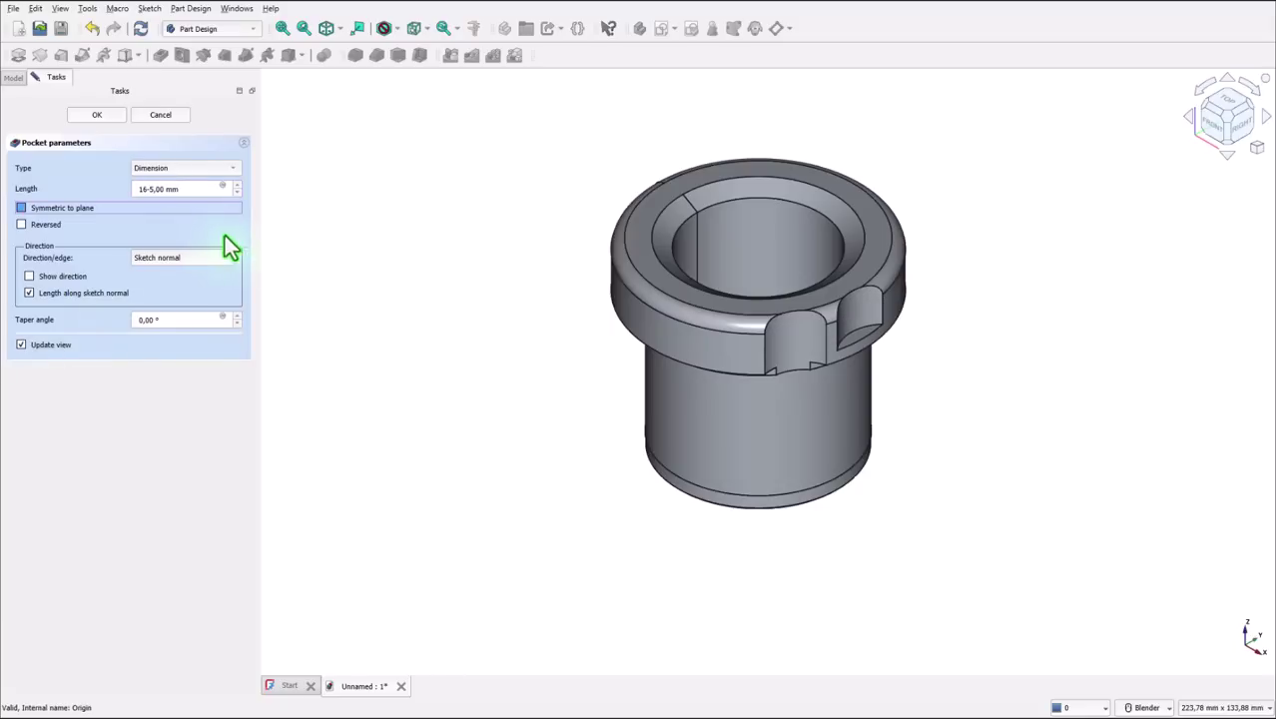
click(97, 114)
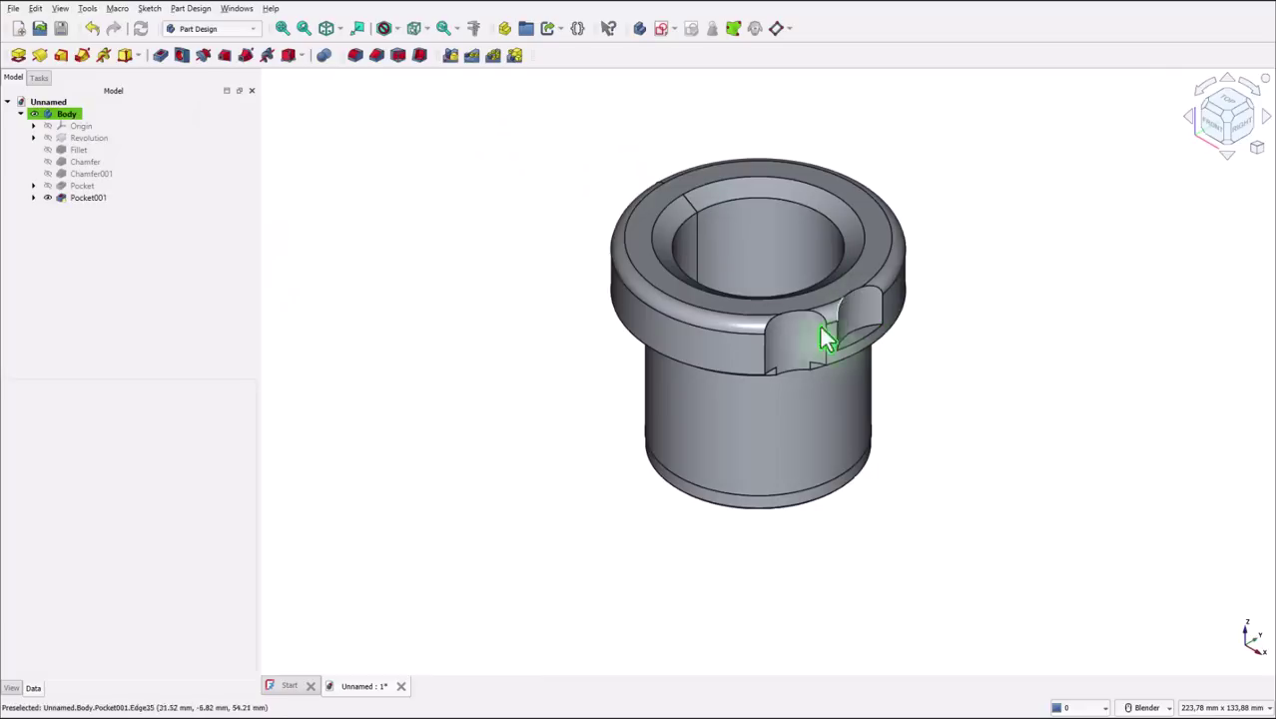
Step: Create a new sketch on the XZ plane with View section on, seen isometrically
click(659, 30)
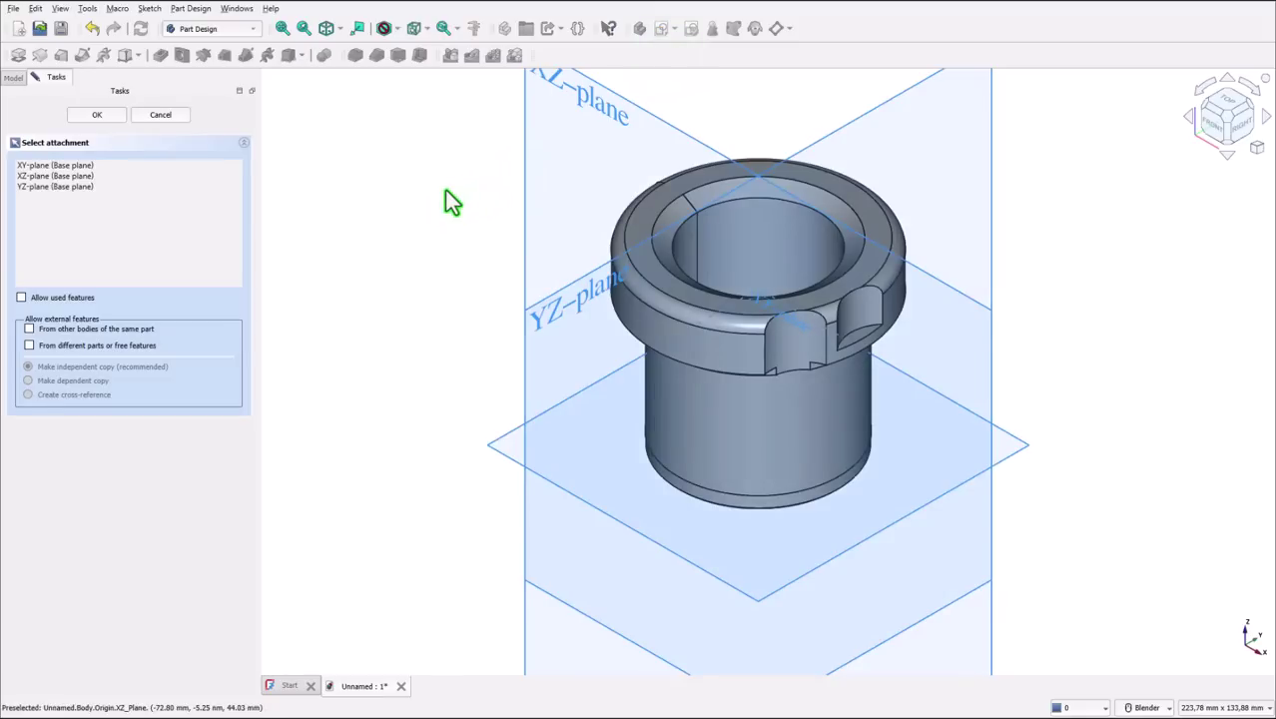
click(610, 108)
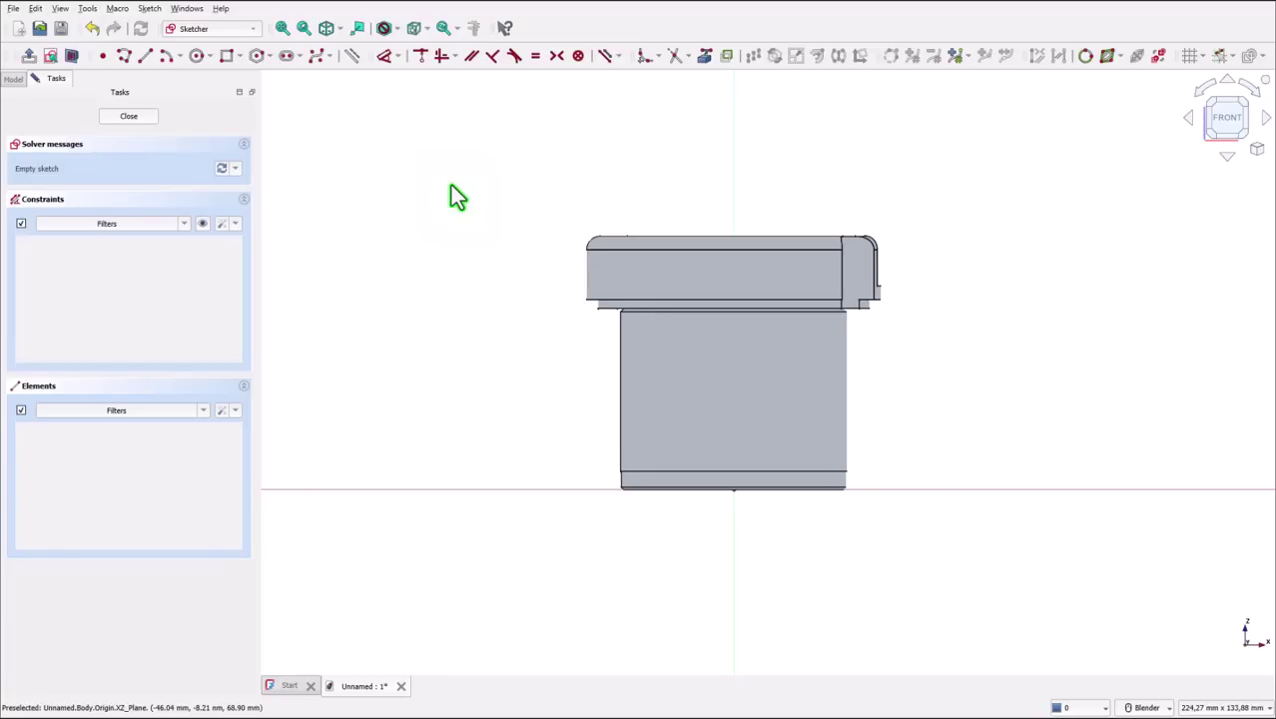
click(73, 58)
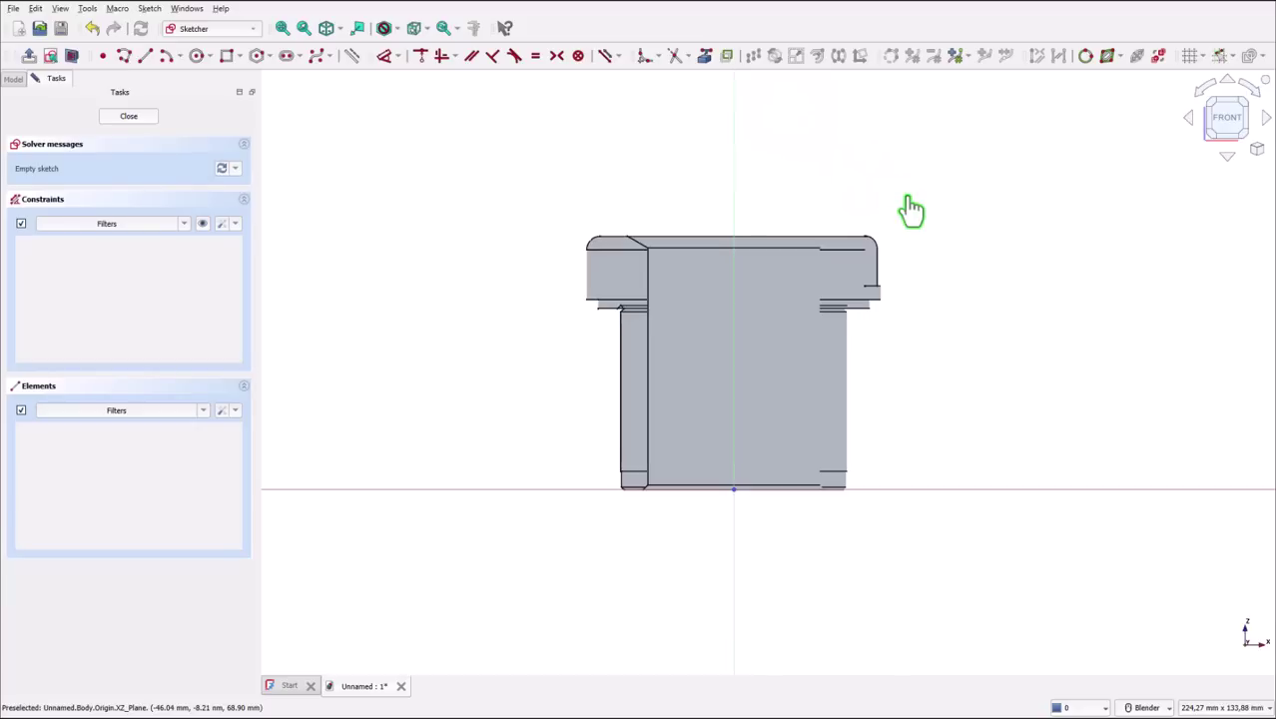
key(0)
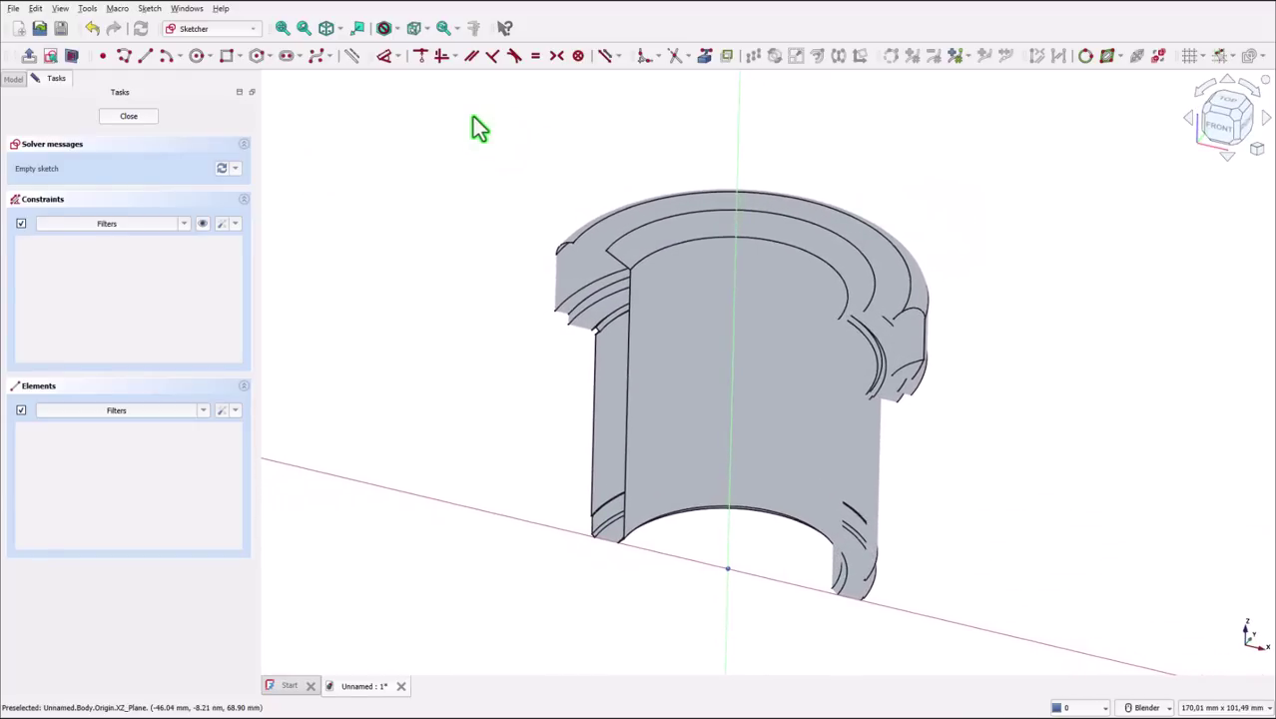
Step: Bring three flange-pocket edges into the sketch as external geometry
click(704, 57)
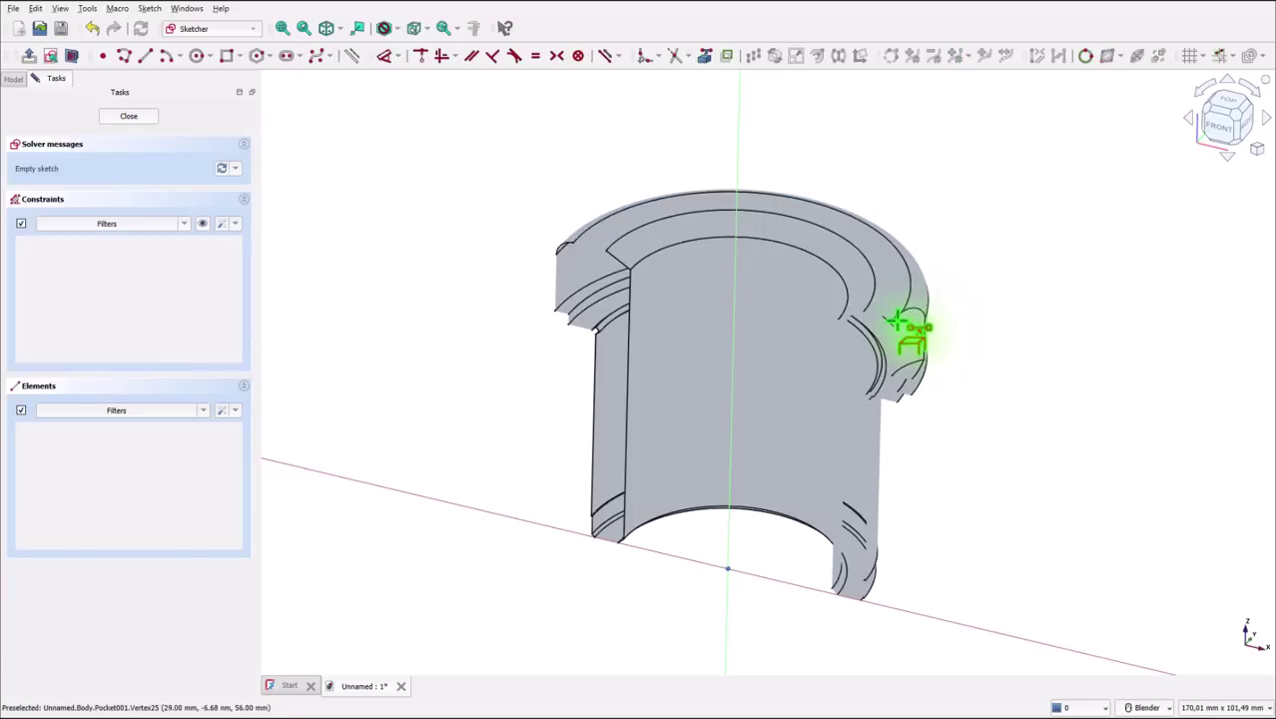
scroll(913, 329, up, 2)
scroll(921, 334, up, 4)
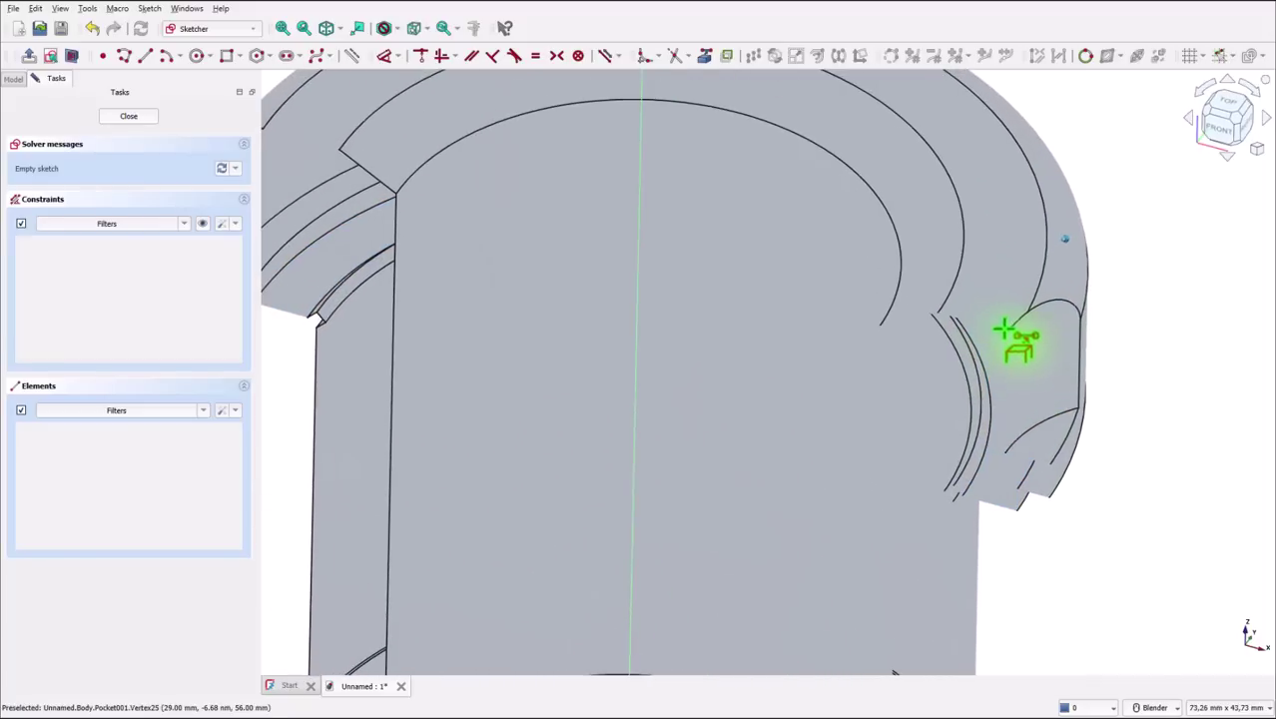
click(1010, 331)
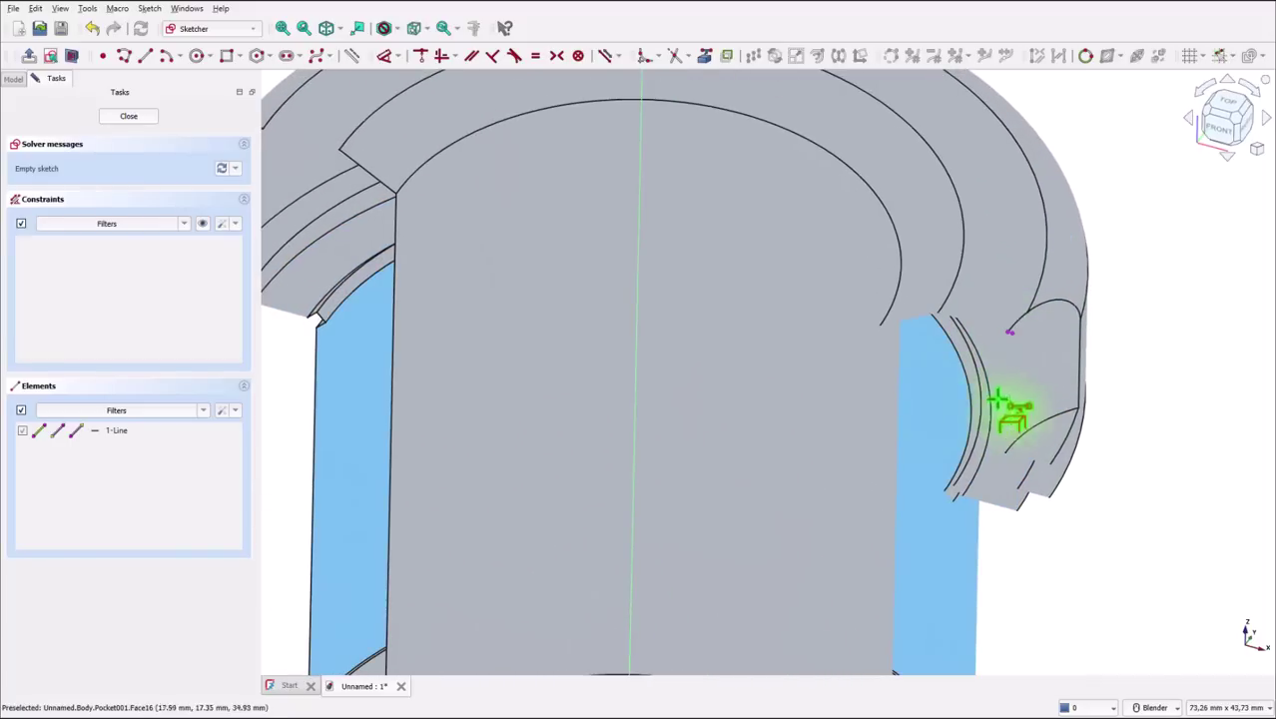
click(1020, 449)
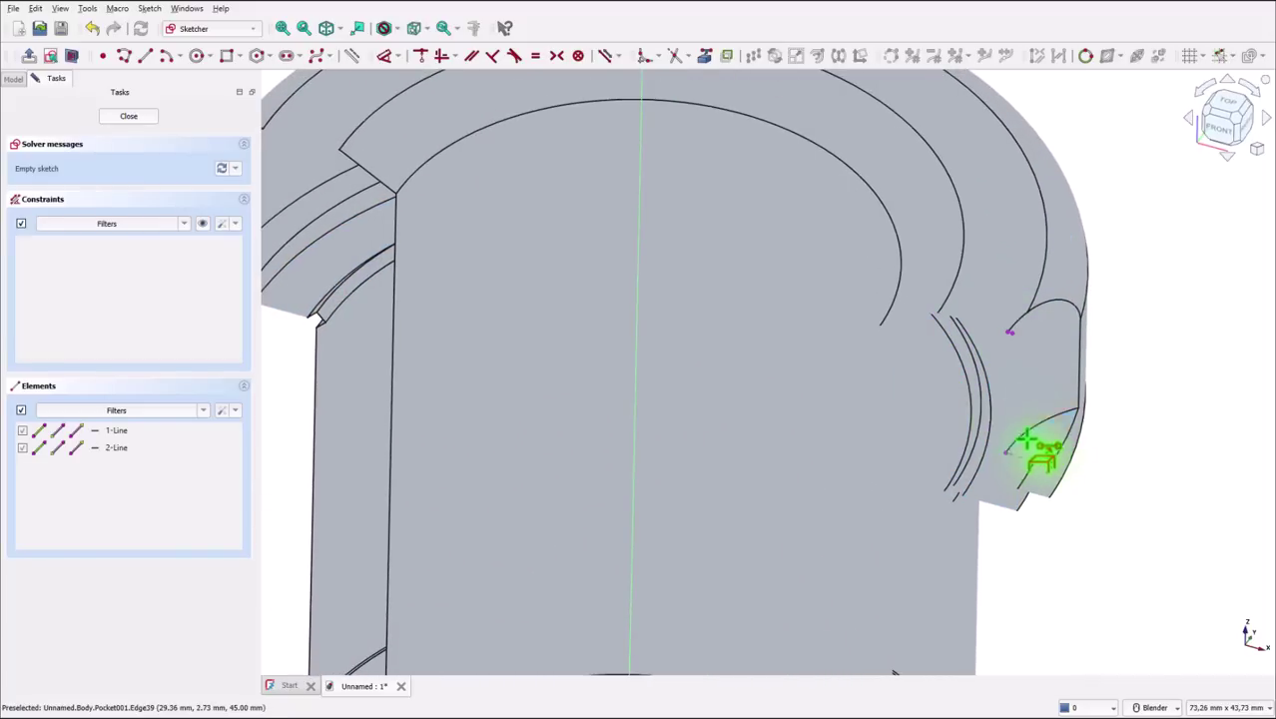
click(1054, 462)
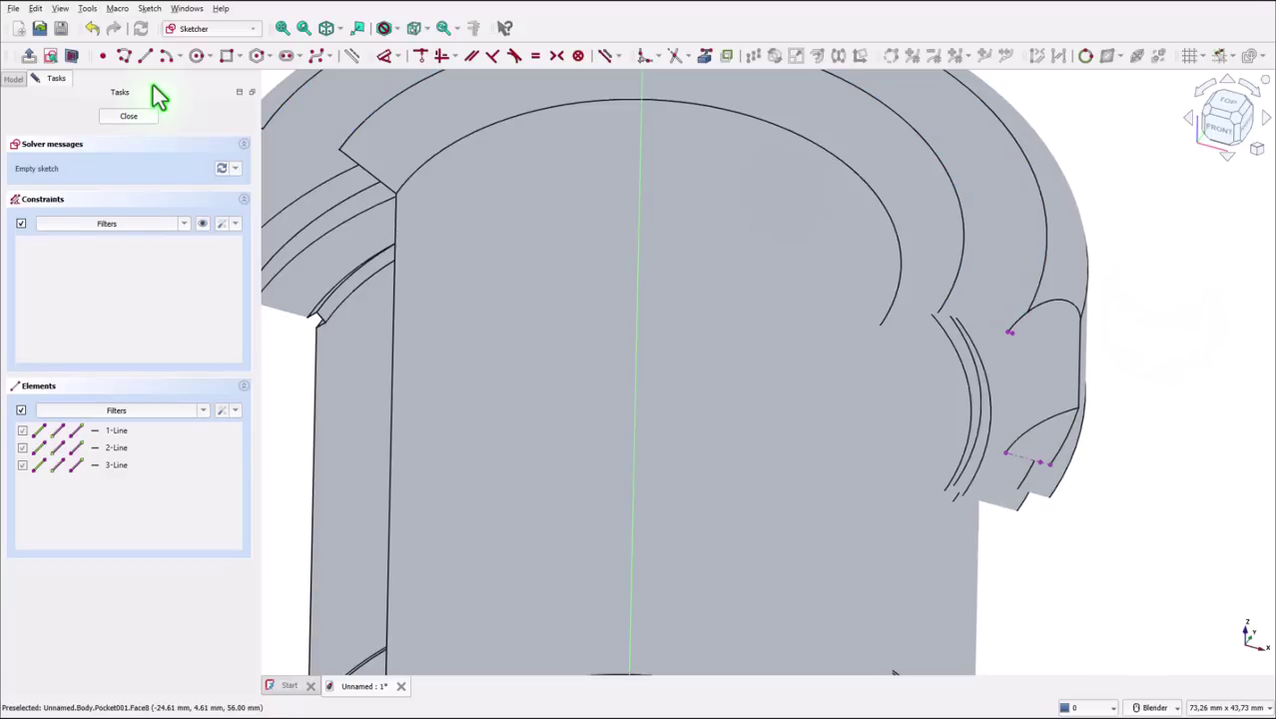
Step: Draw a rectangle snapped to the referenced pocket edges and close Sketch003
click(228, 57)
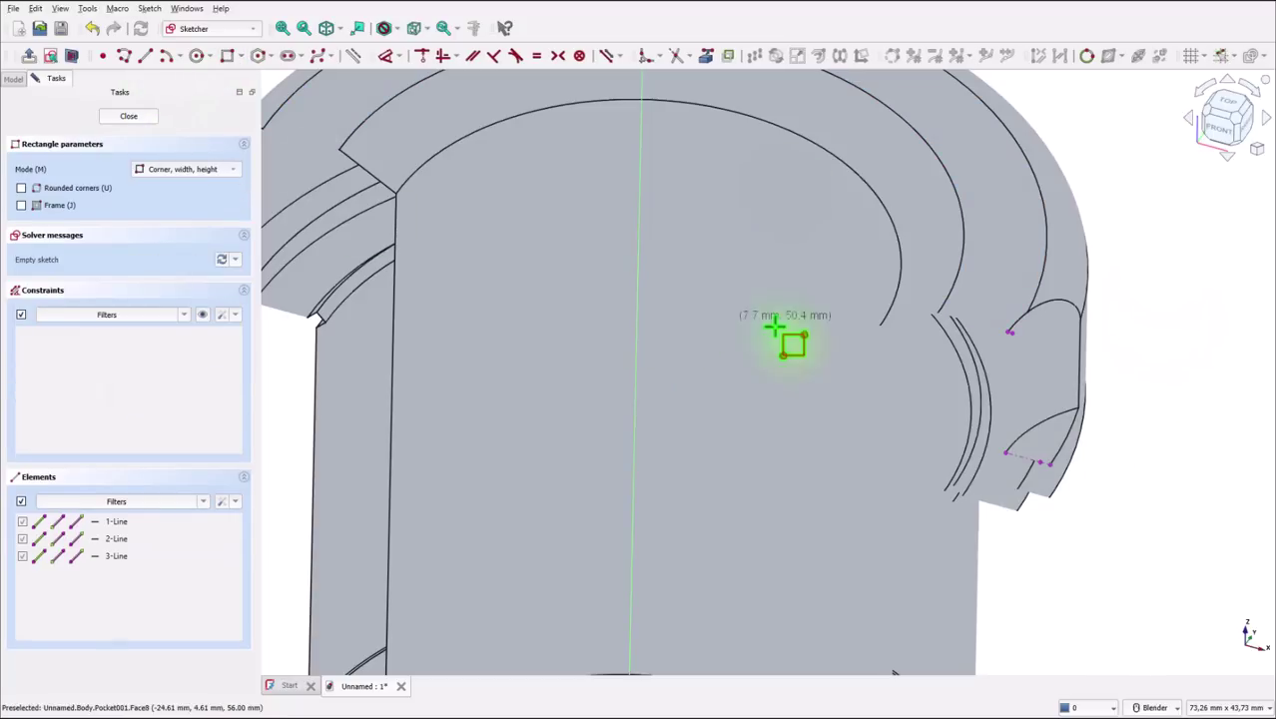
click(1010, 331)
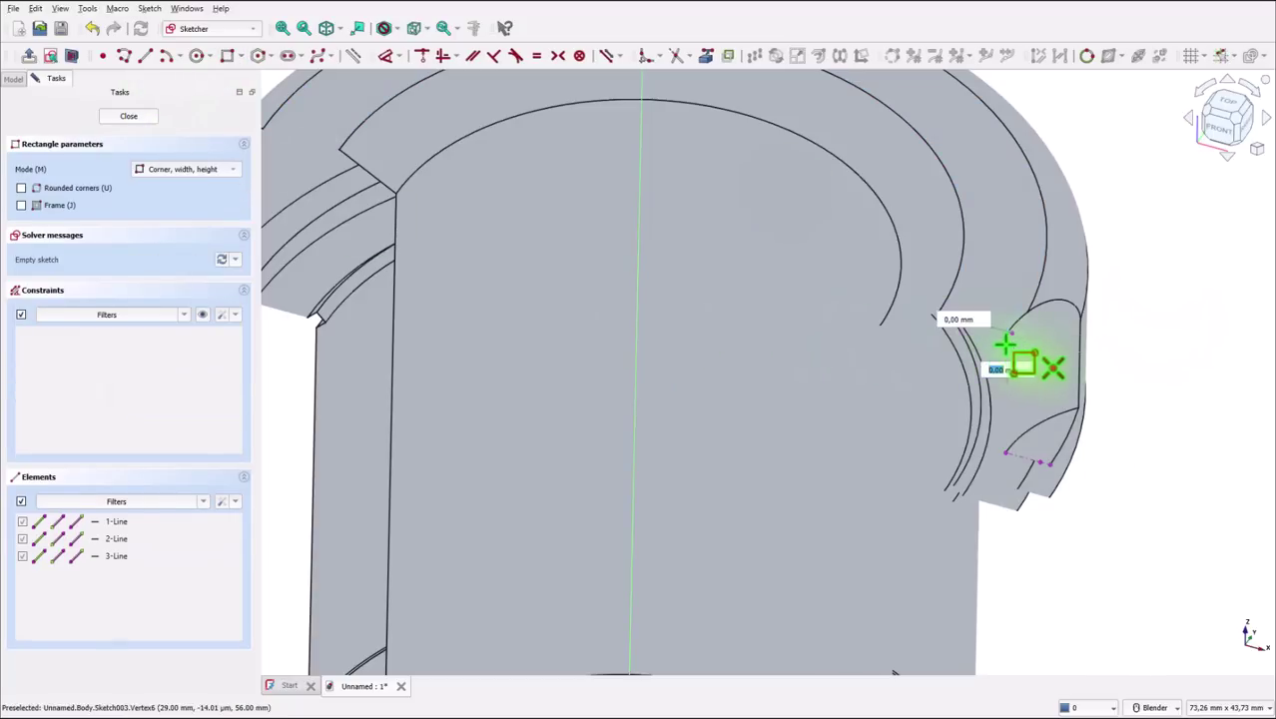
click(1047, 462)
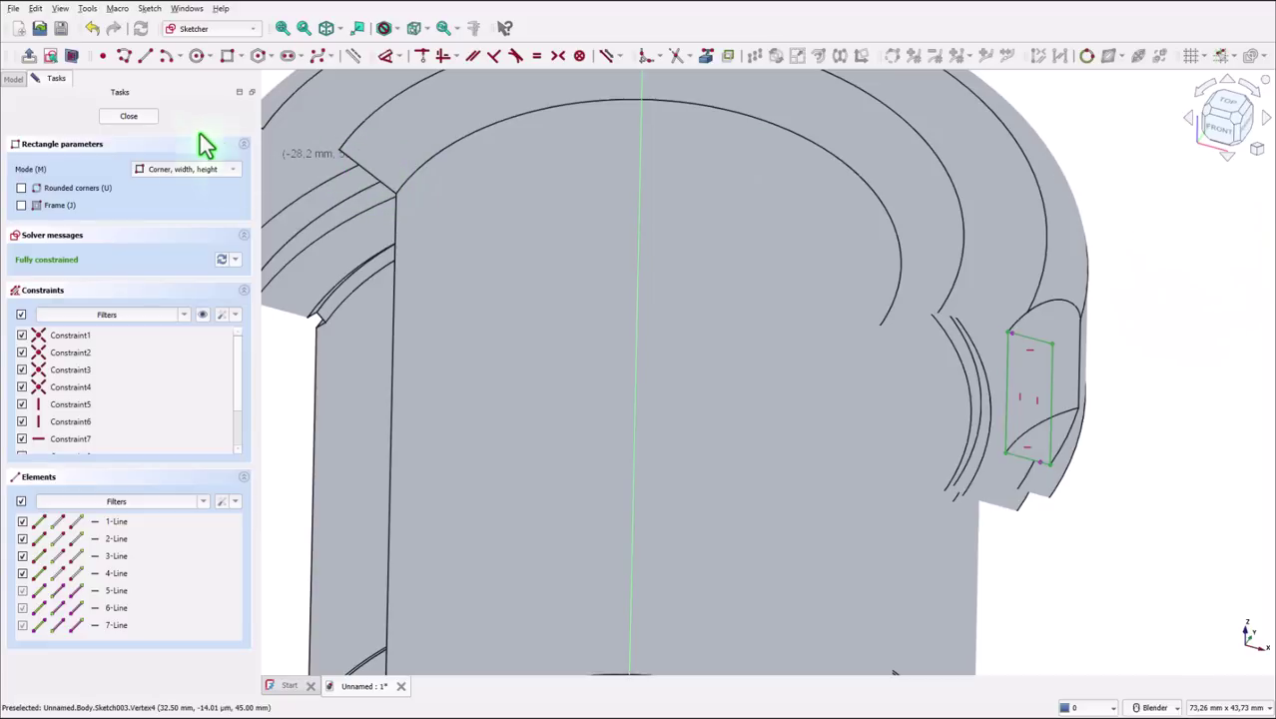
click(128, 118)
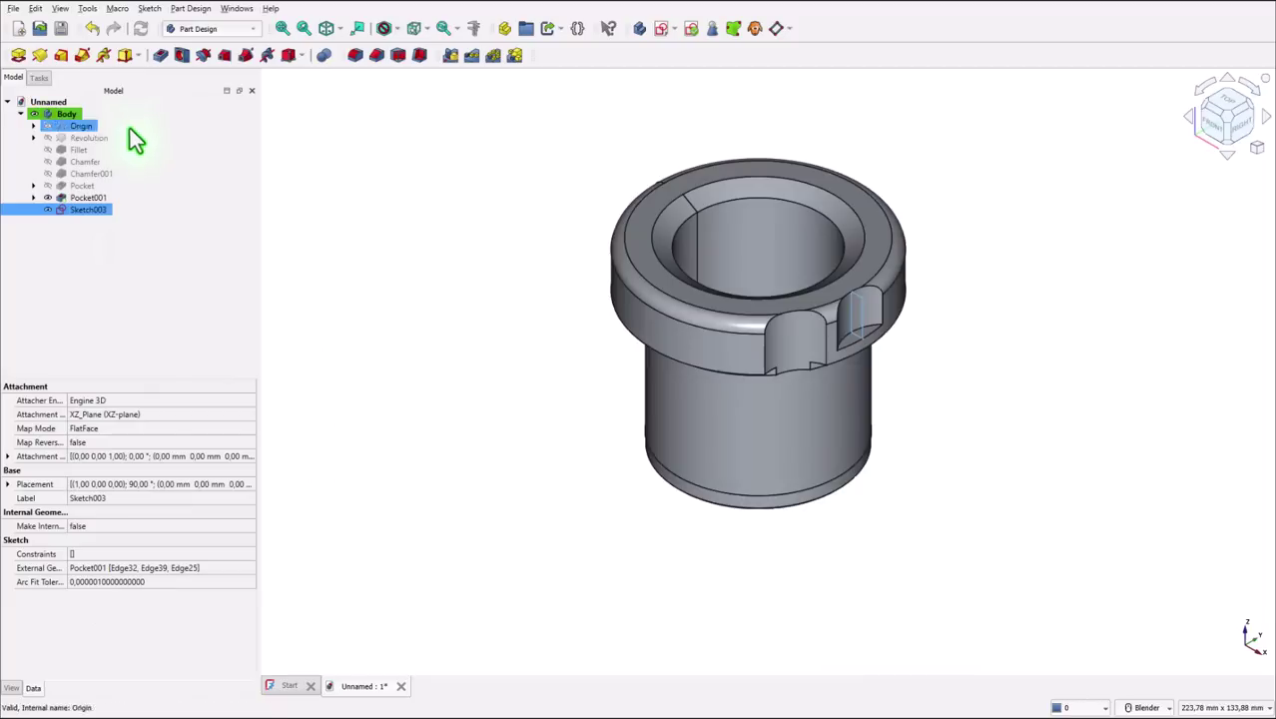
Step: Groove Sketch003 through a 30° angle with Reversed ticked
click(202, 56)
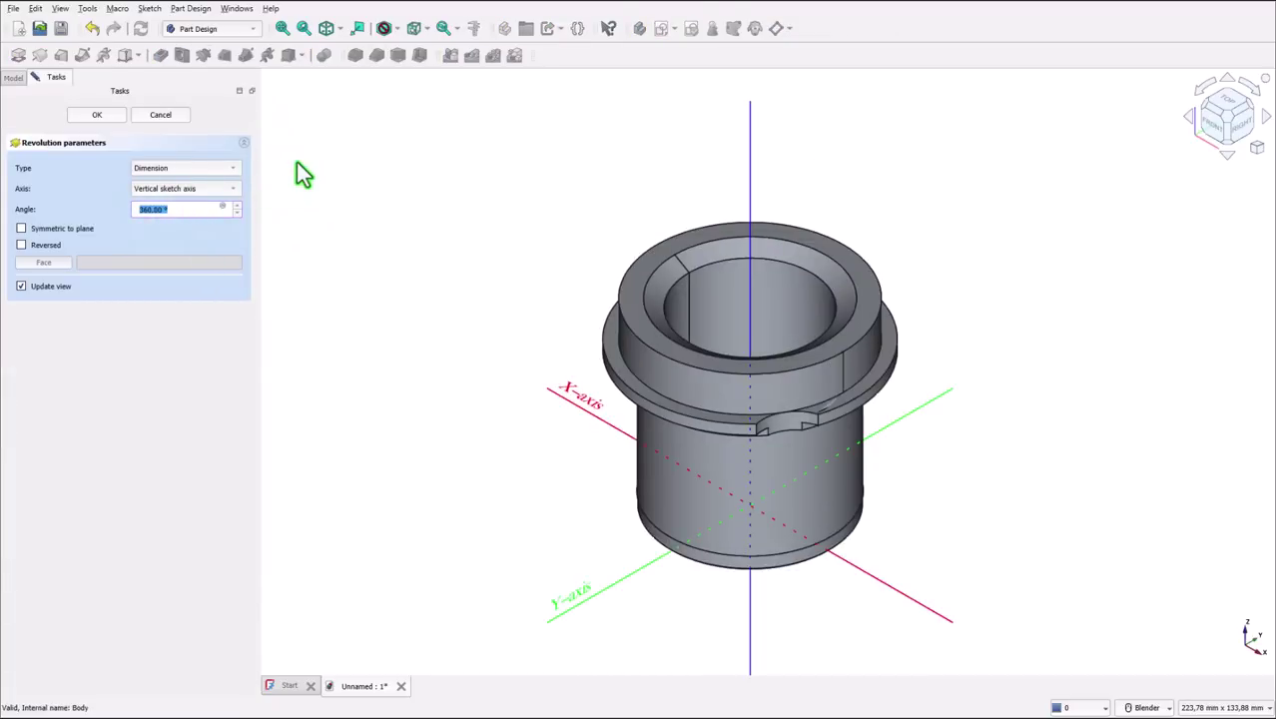
text(30)
click(199, 232)
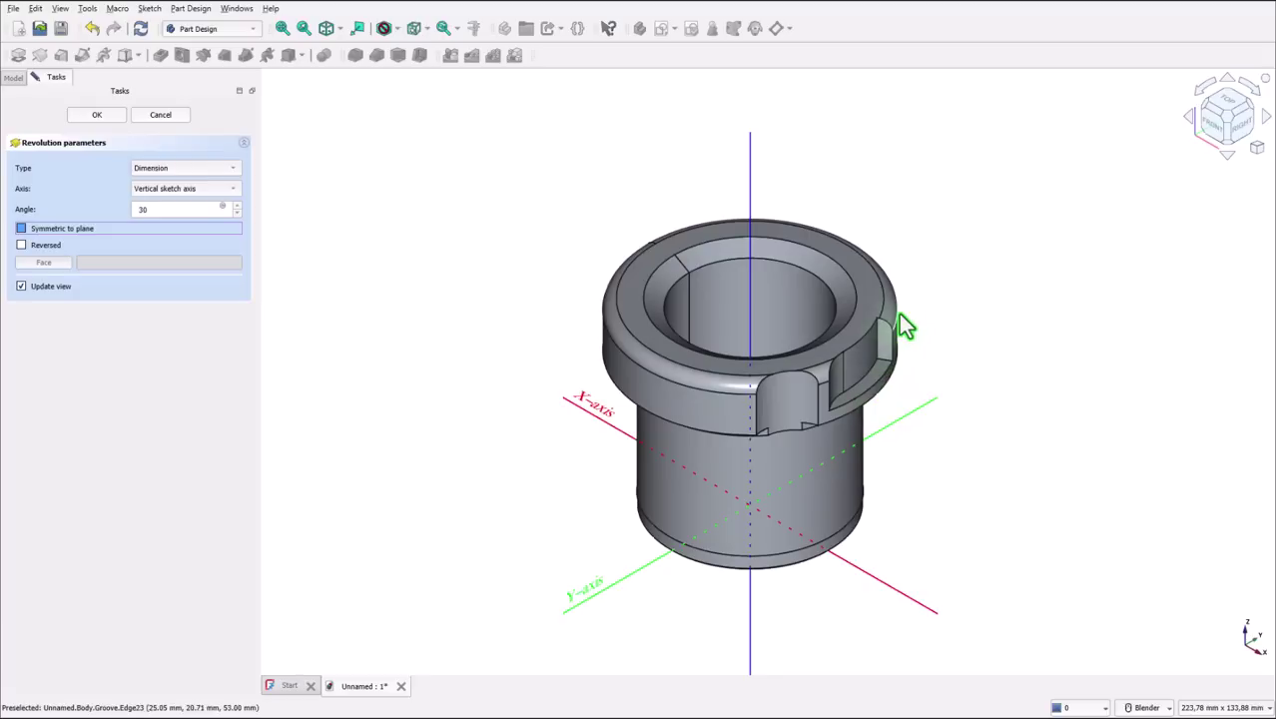
click(20, 245)
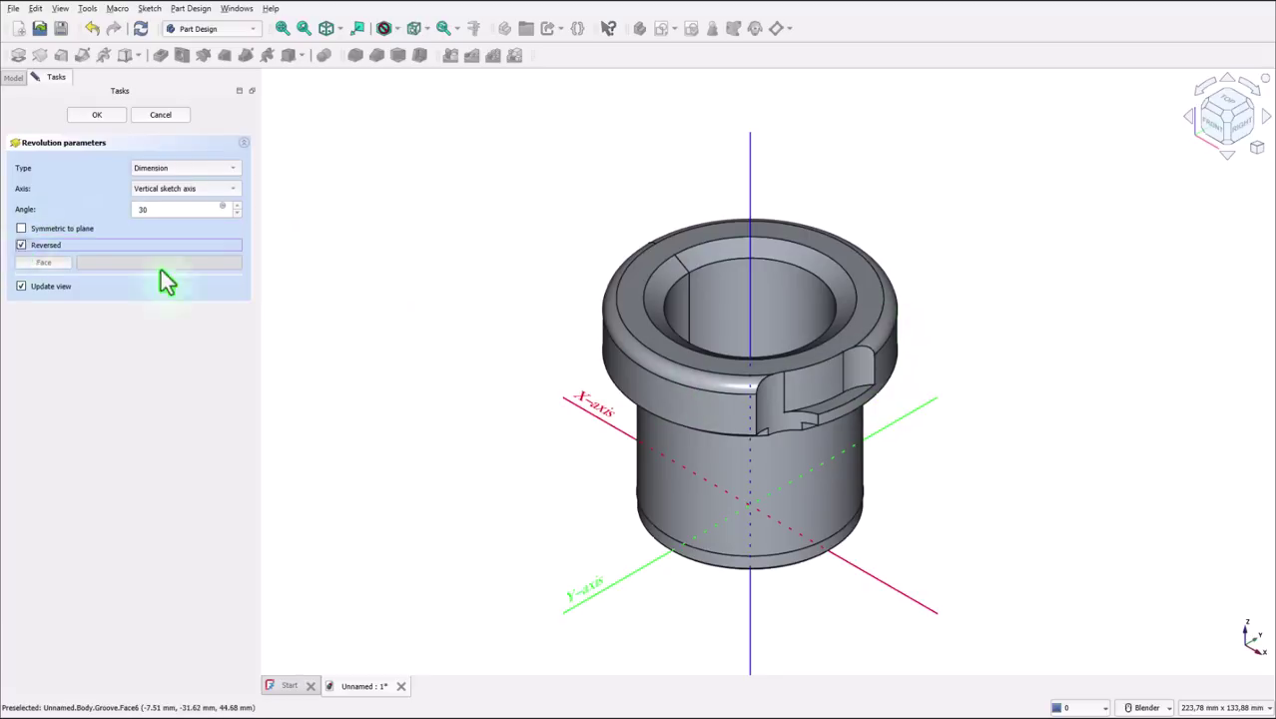
click(100, 115)
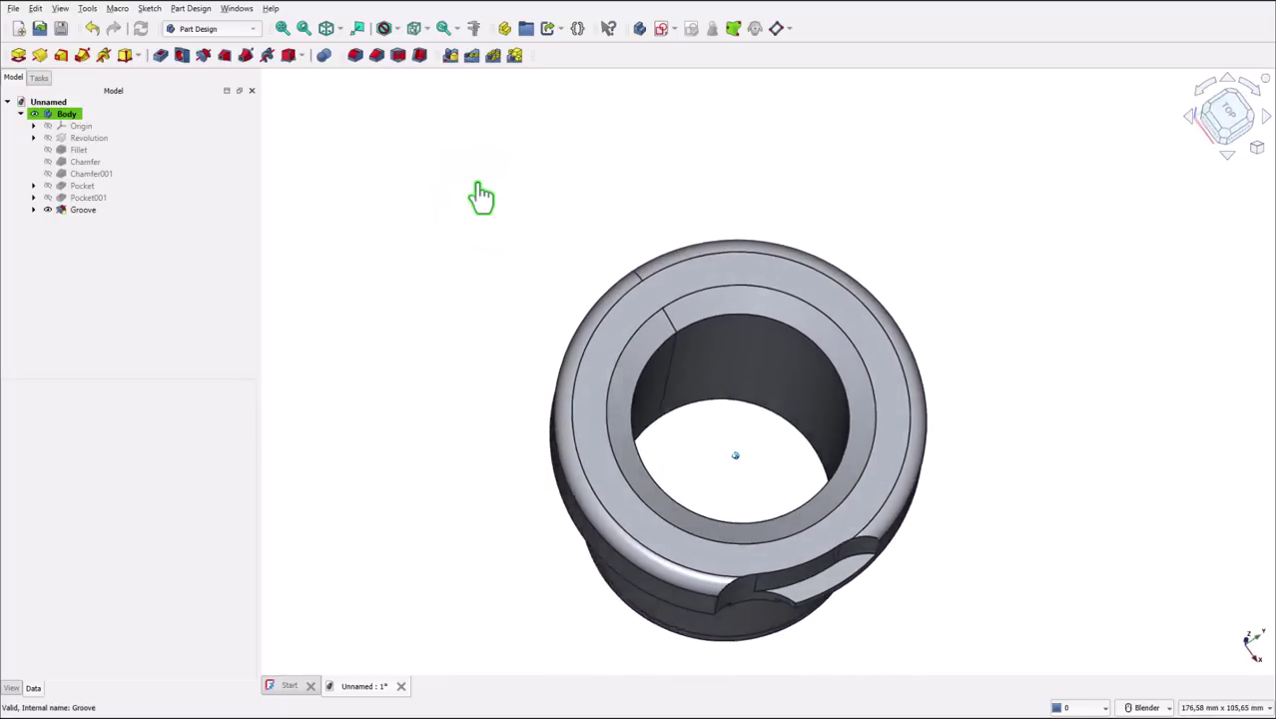
click(325, 30)
click(282, 30)
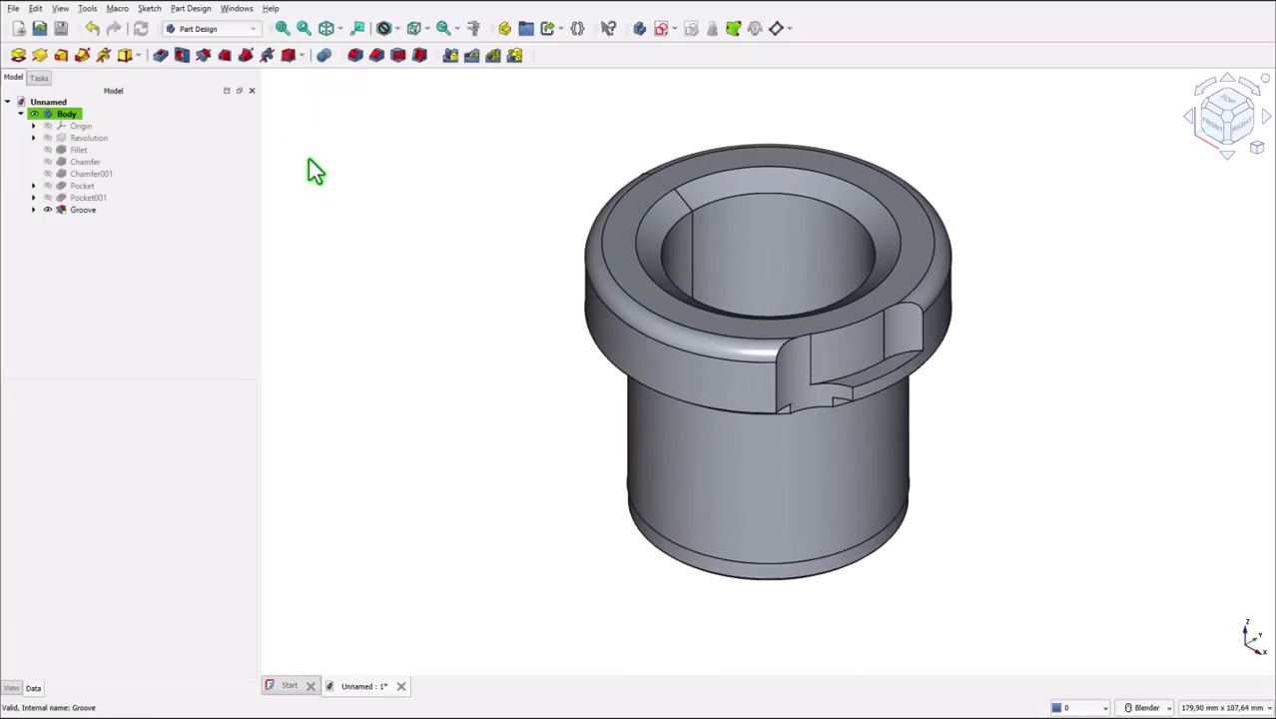